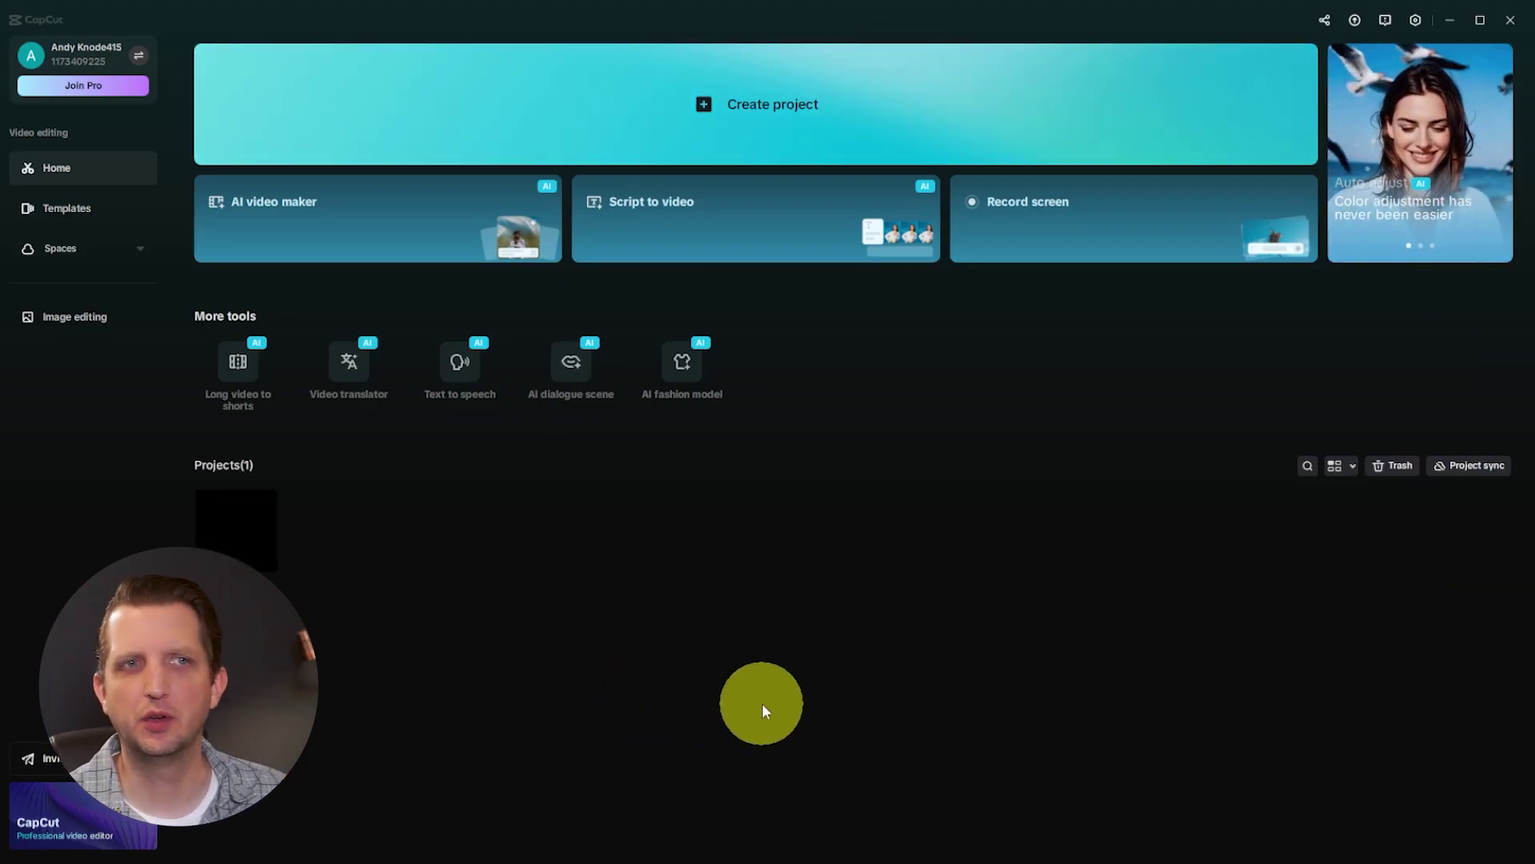
Create a new project and save its settings with Arrange layers turned on.
click(772, 128)
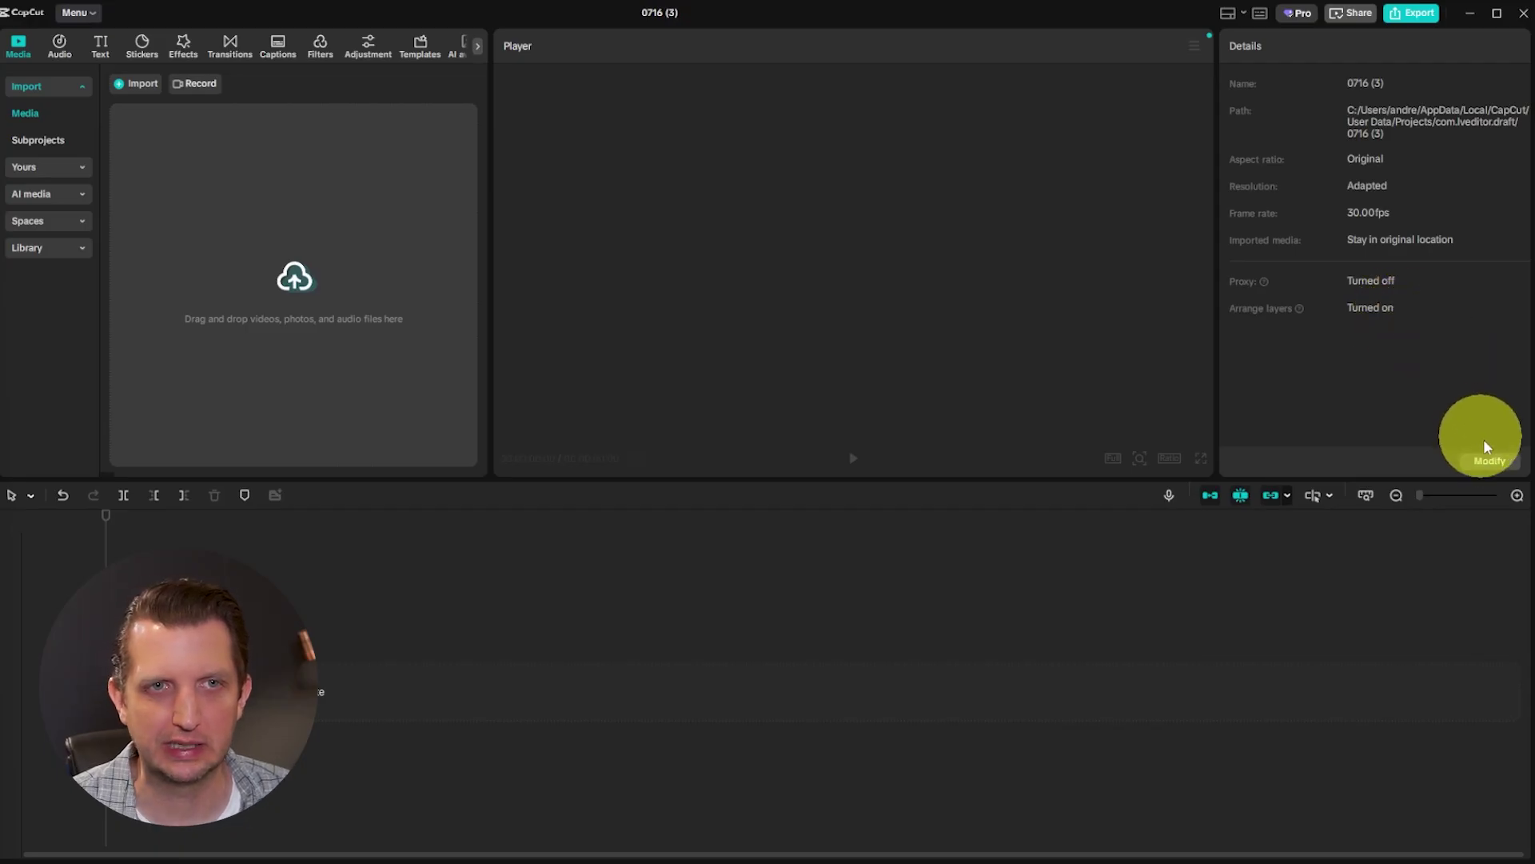
click(1489, 461)
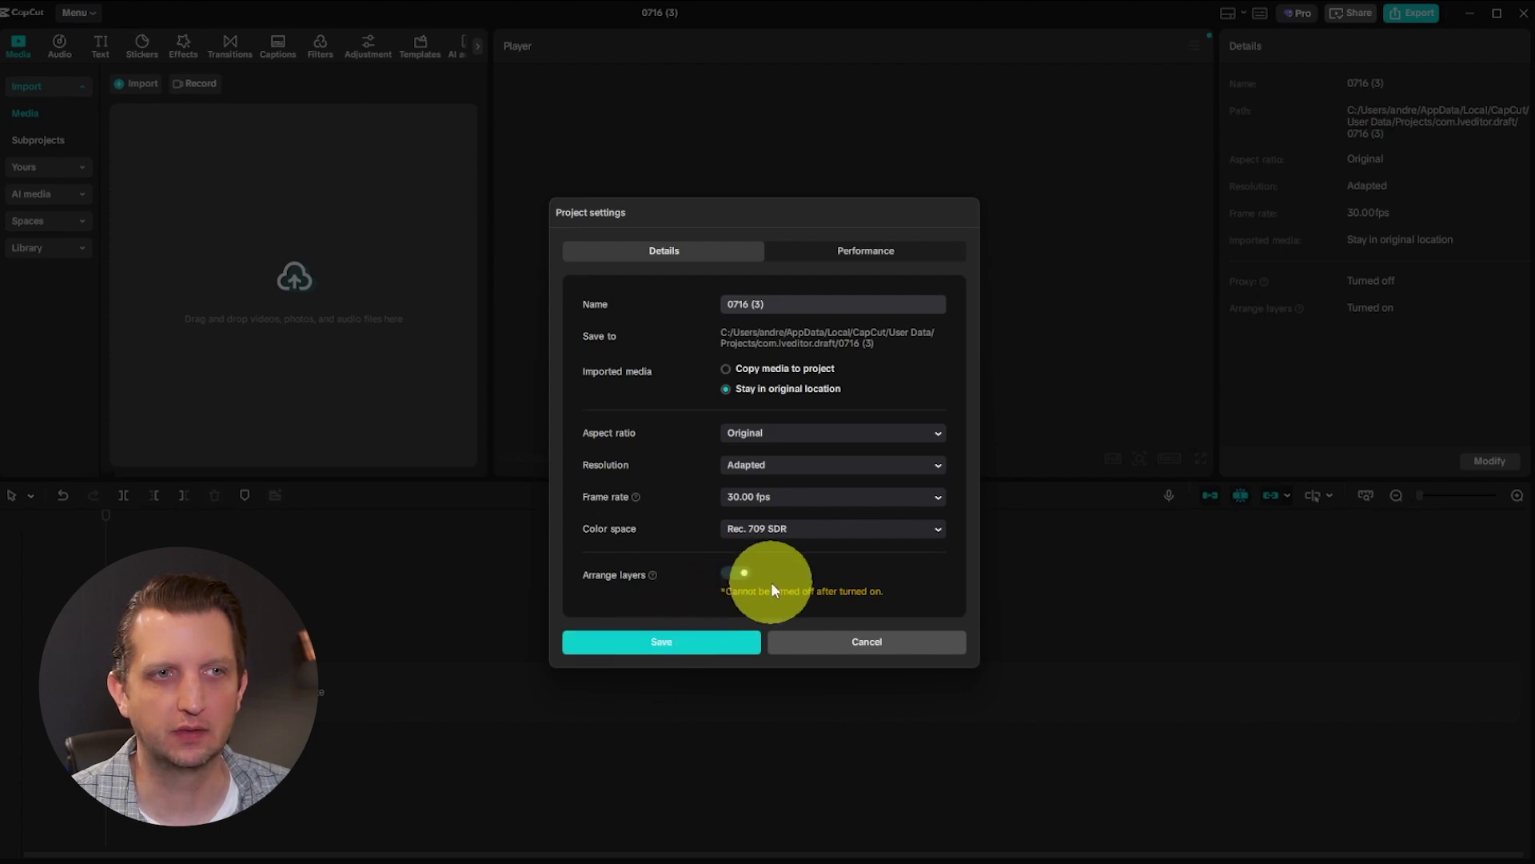
click(704, 644)
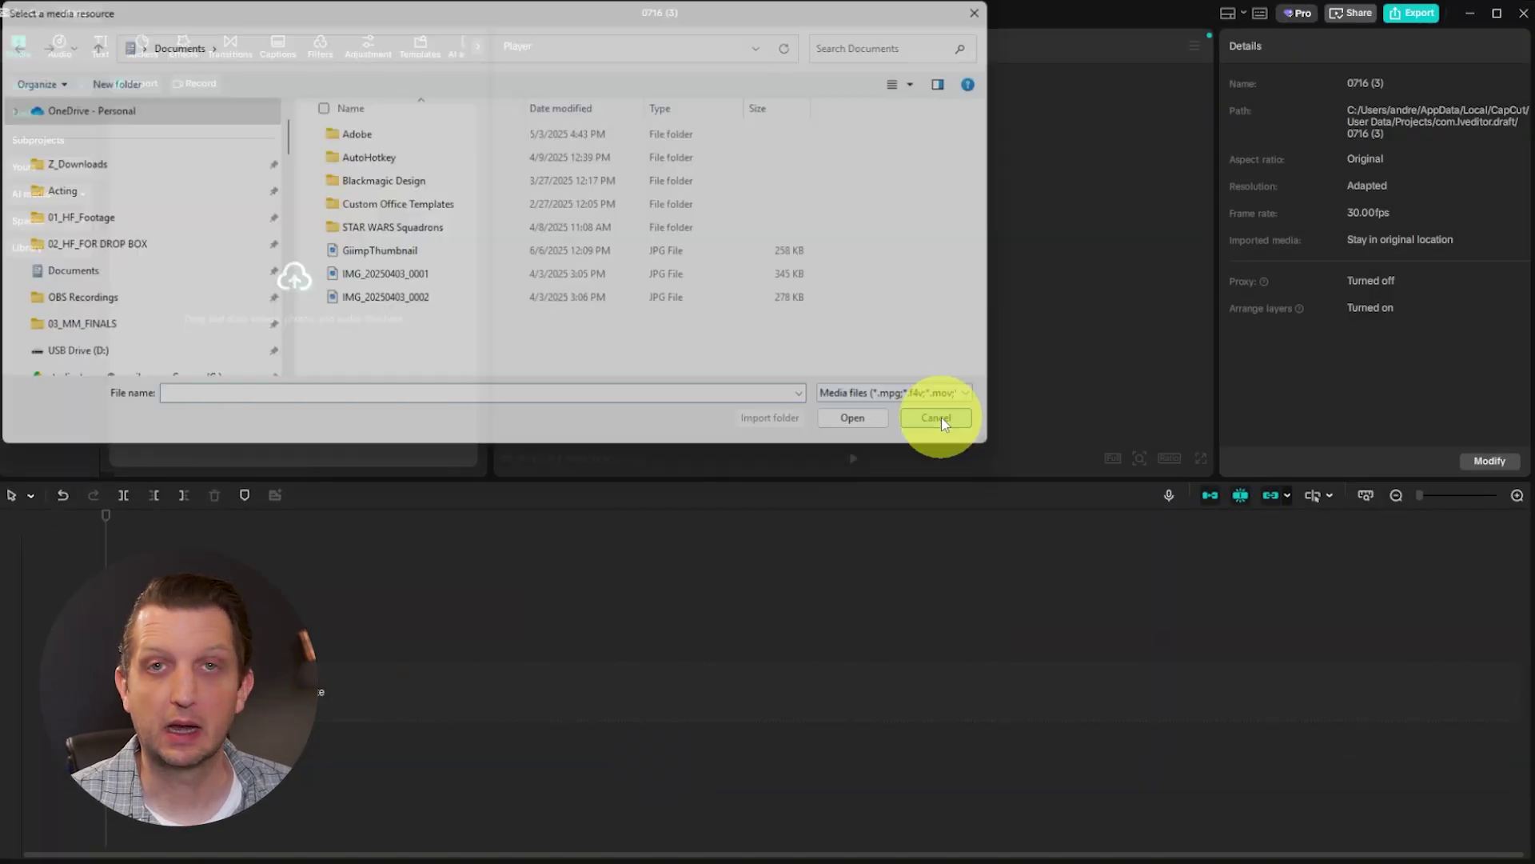
Import IMG_7803.MOV and place it at the start of the timeline.
click(932, 412)
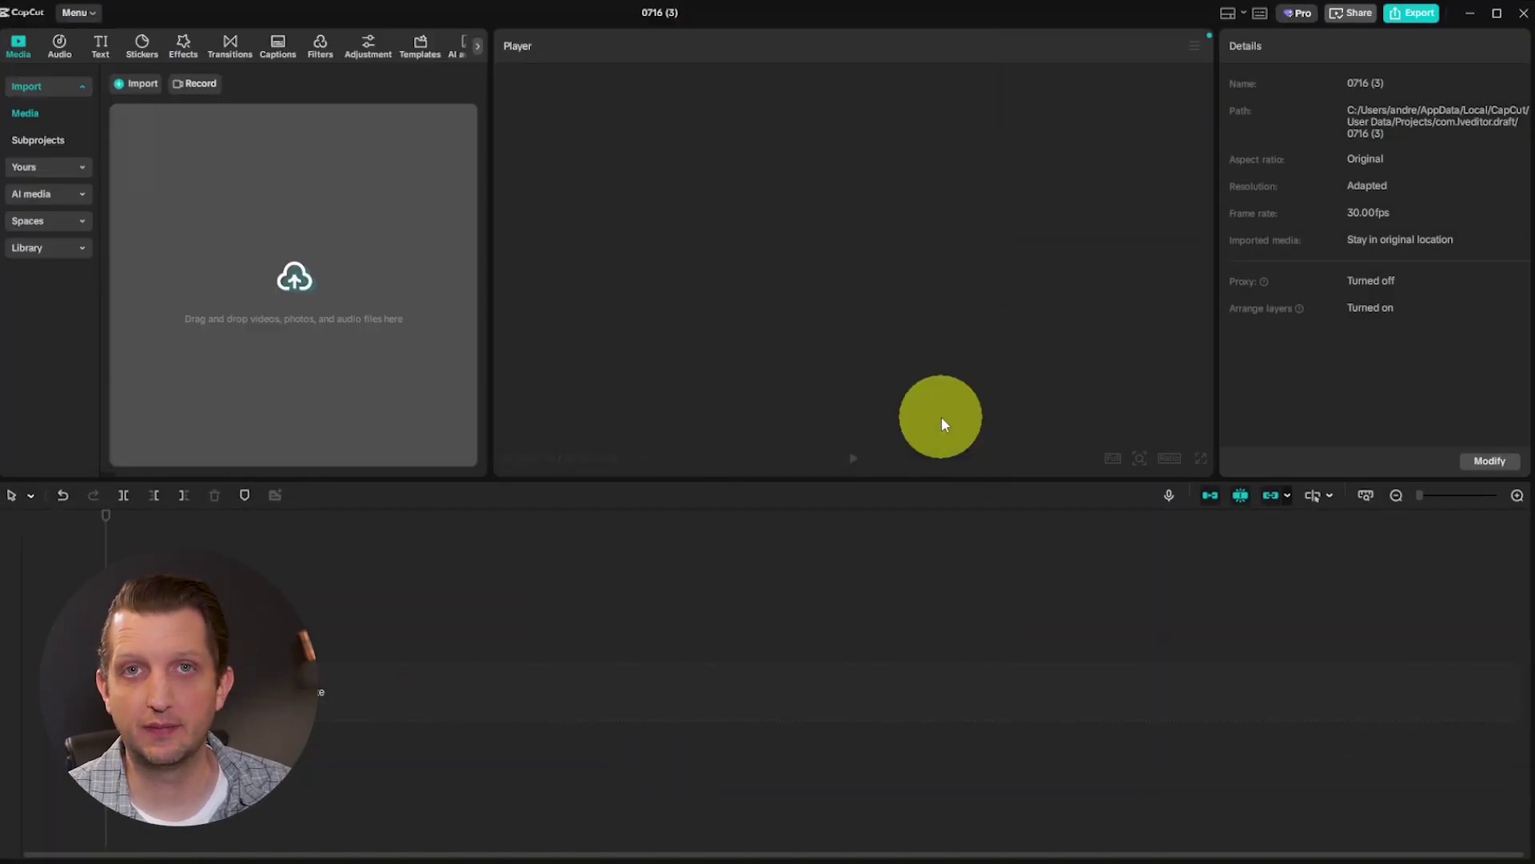
click(132, 83)
click(859, 421)
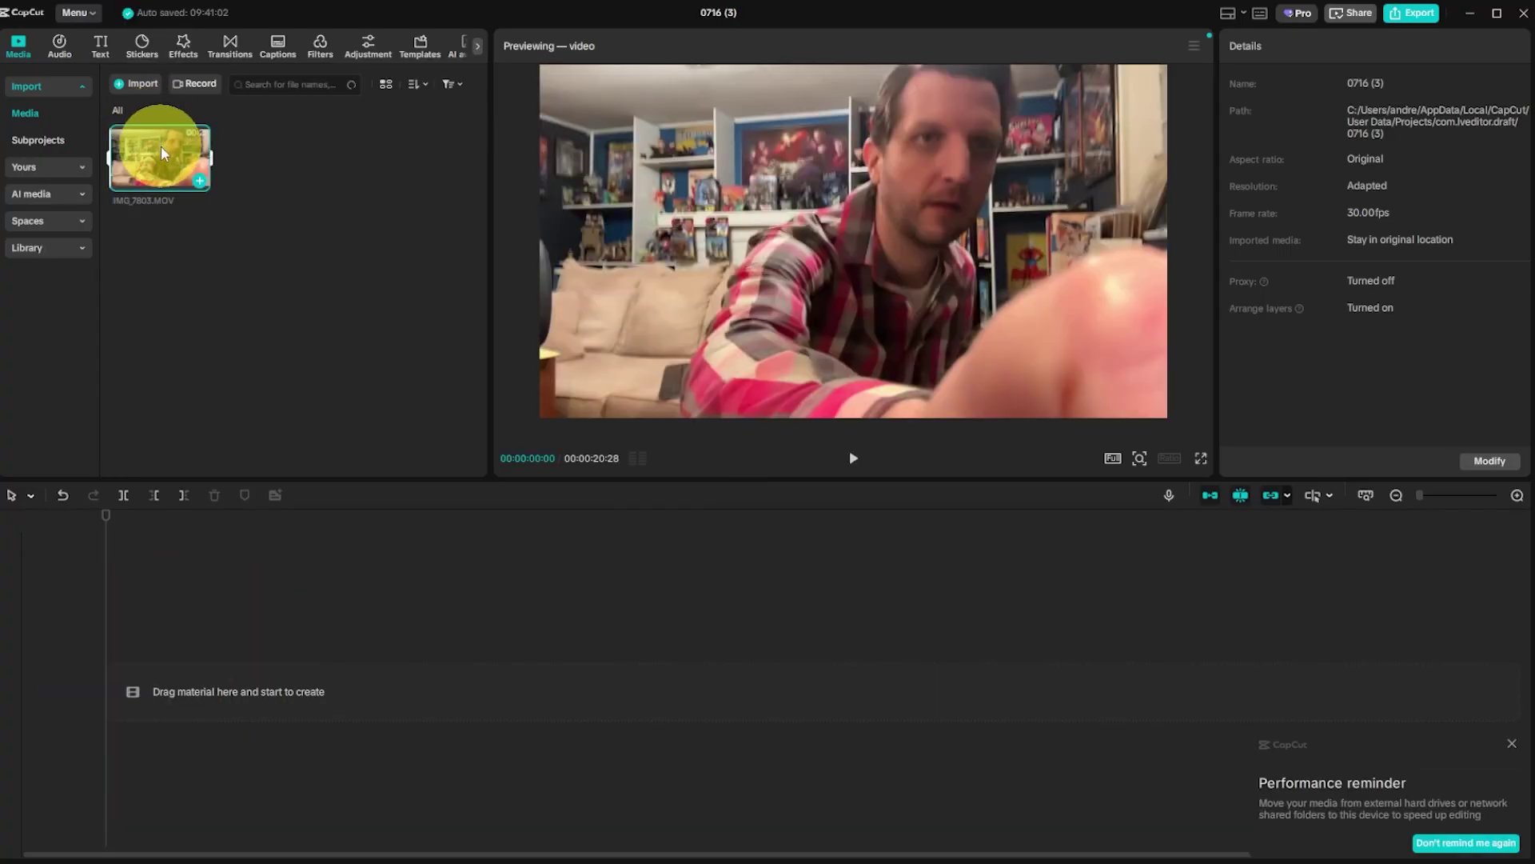
drag(155, 144, 194, 690)
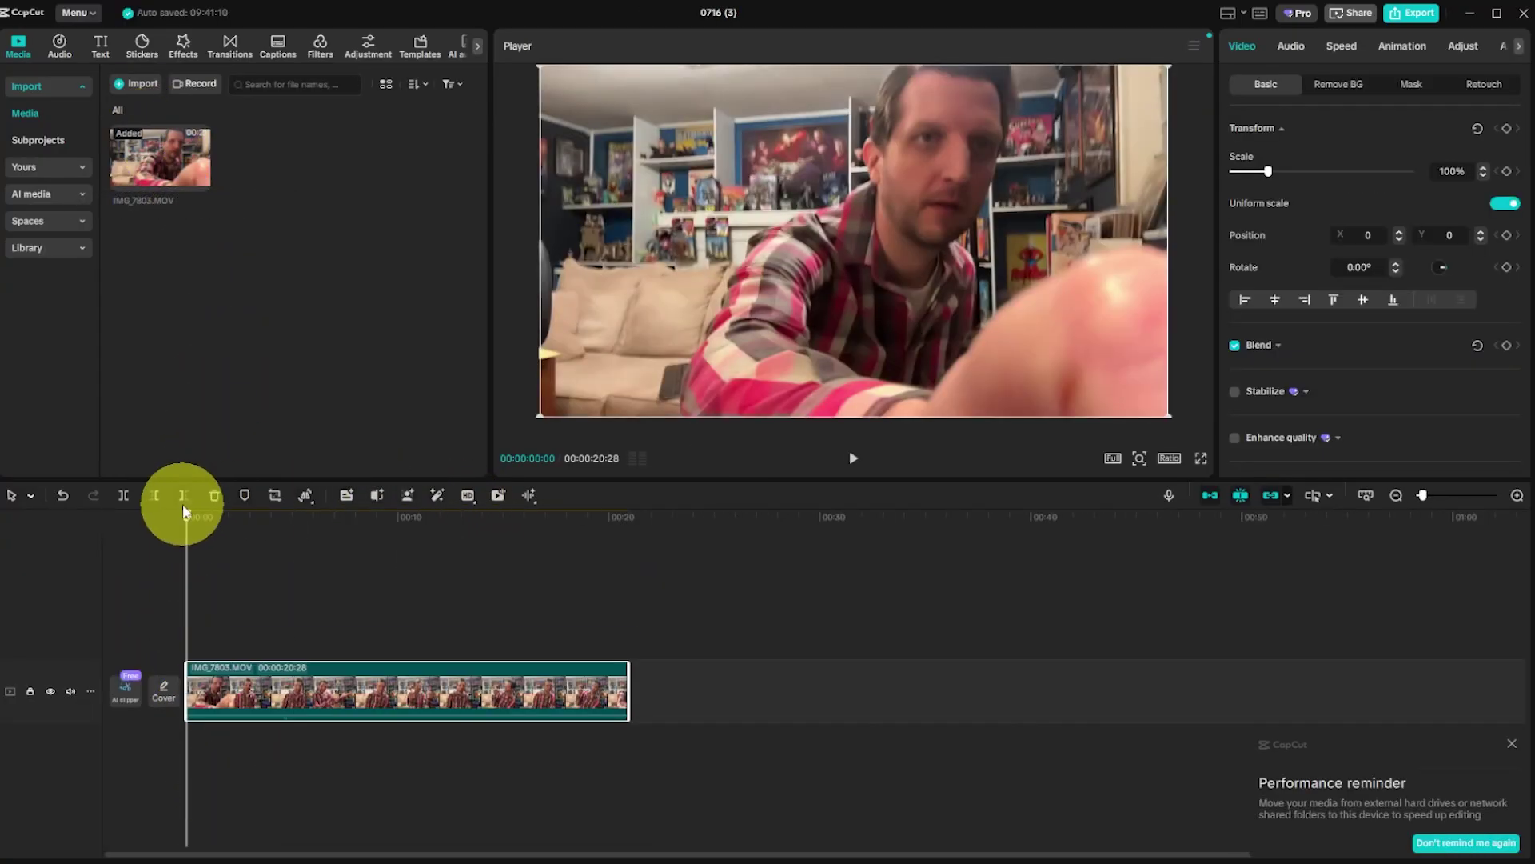
Add the trending yellow text effect with red shadow above the video clip and stretch it to the clip's end.
click(214, 517)
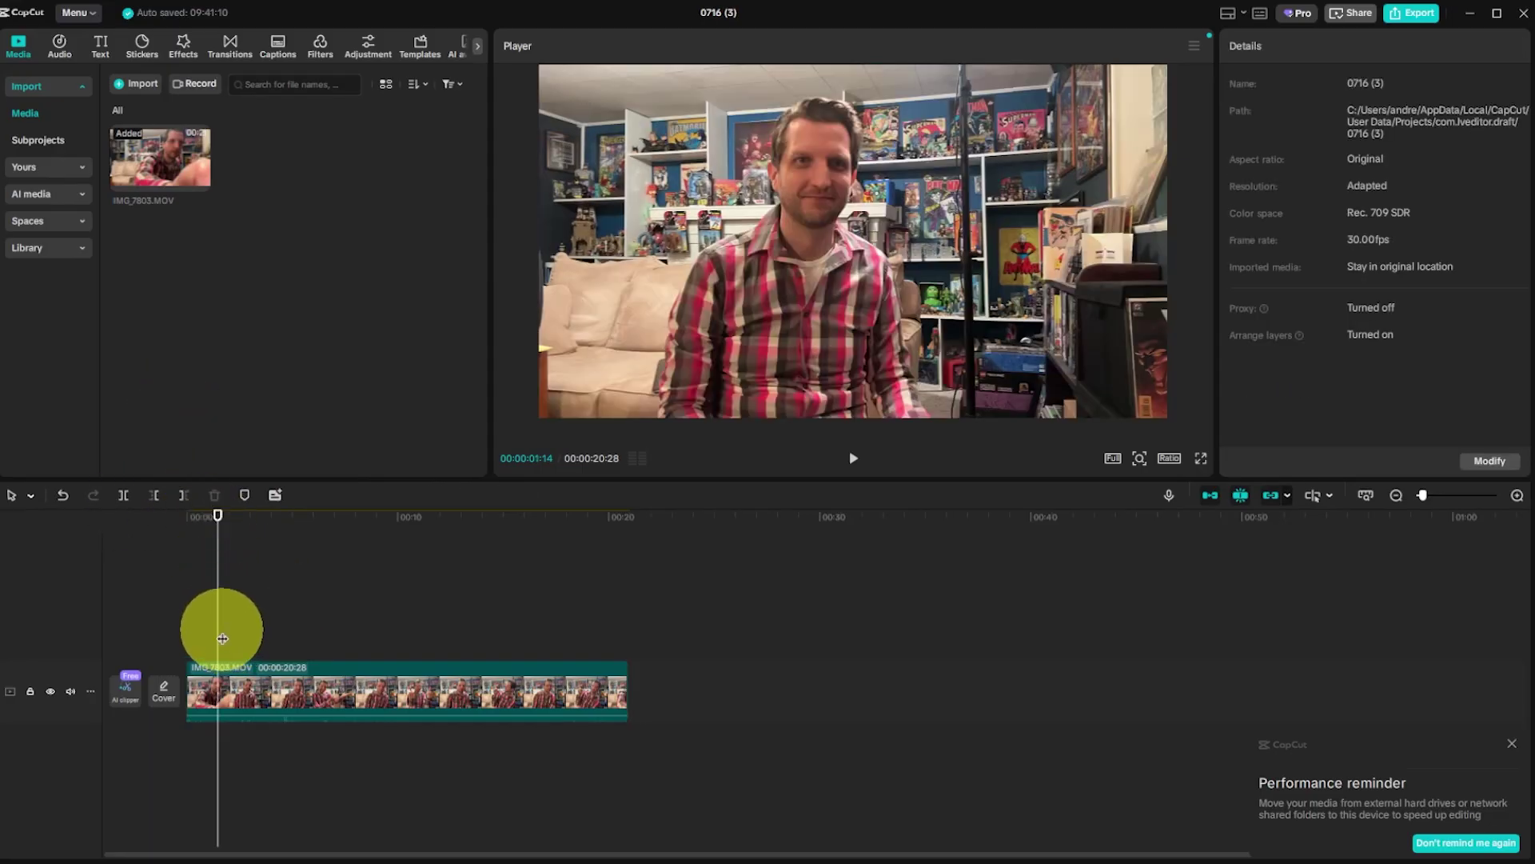
click(100, 48)
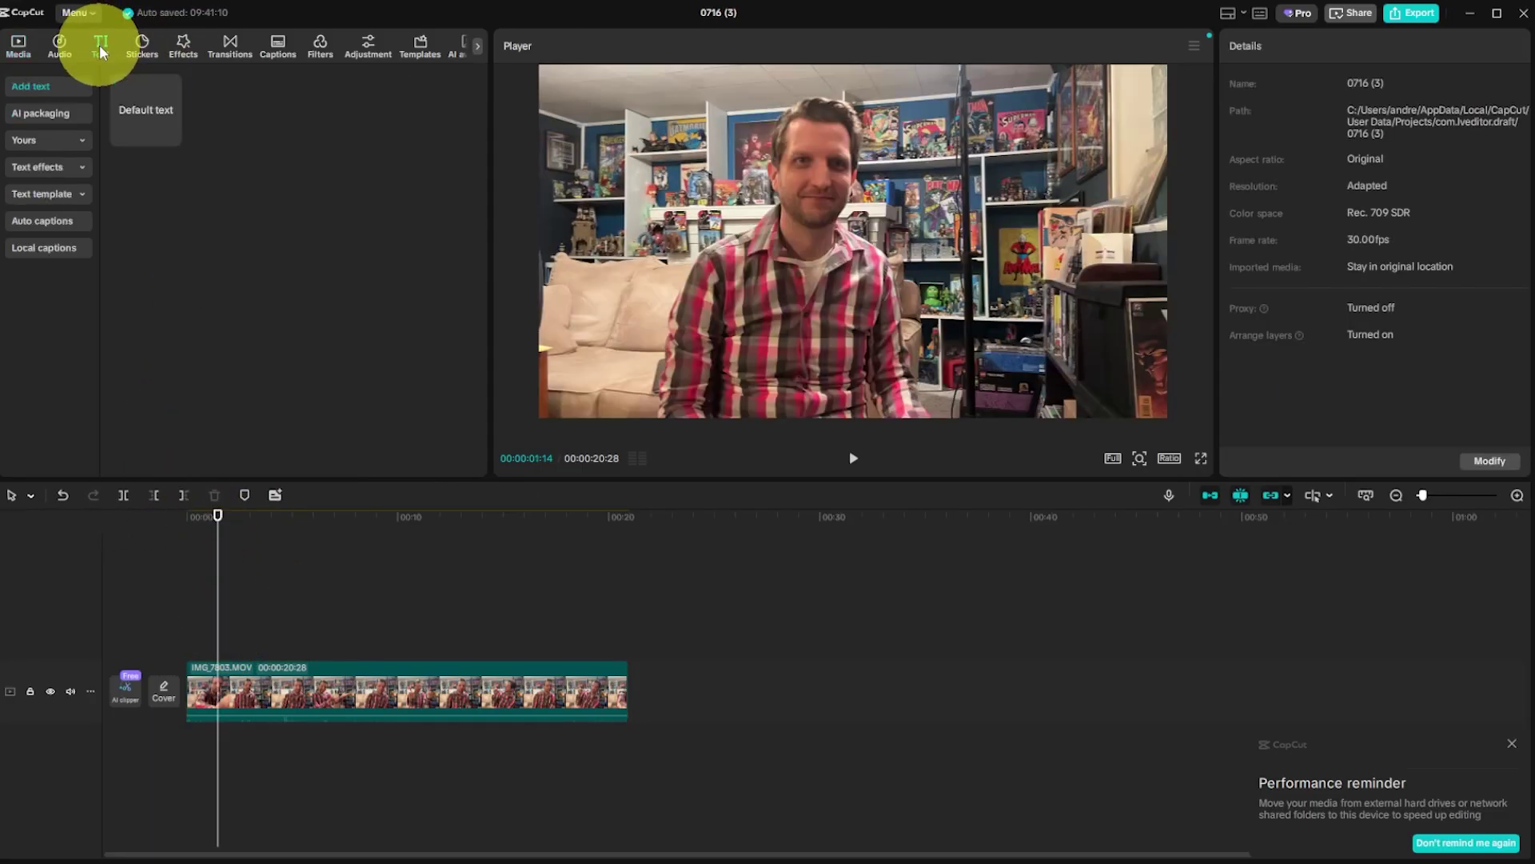
click(36, 166)
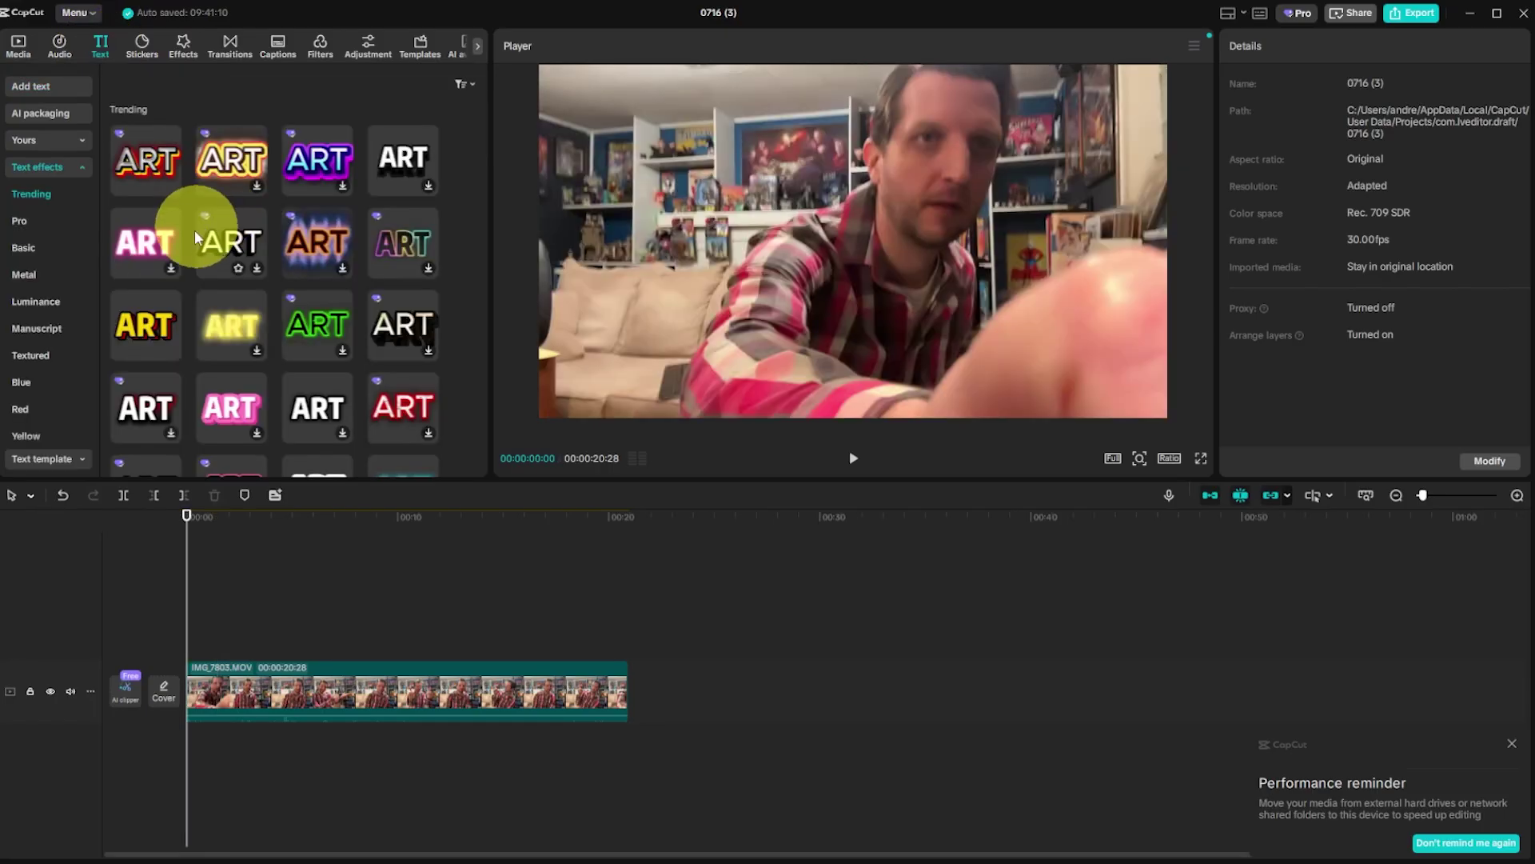
click(144, 334)
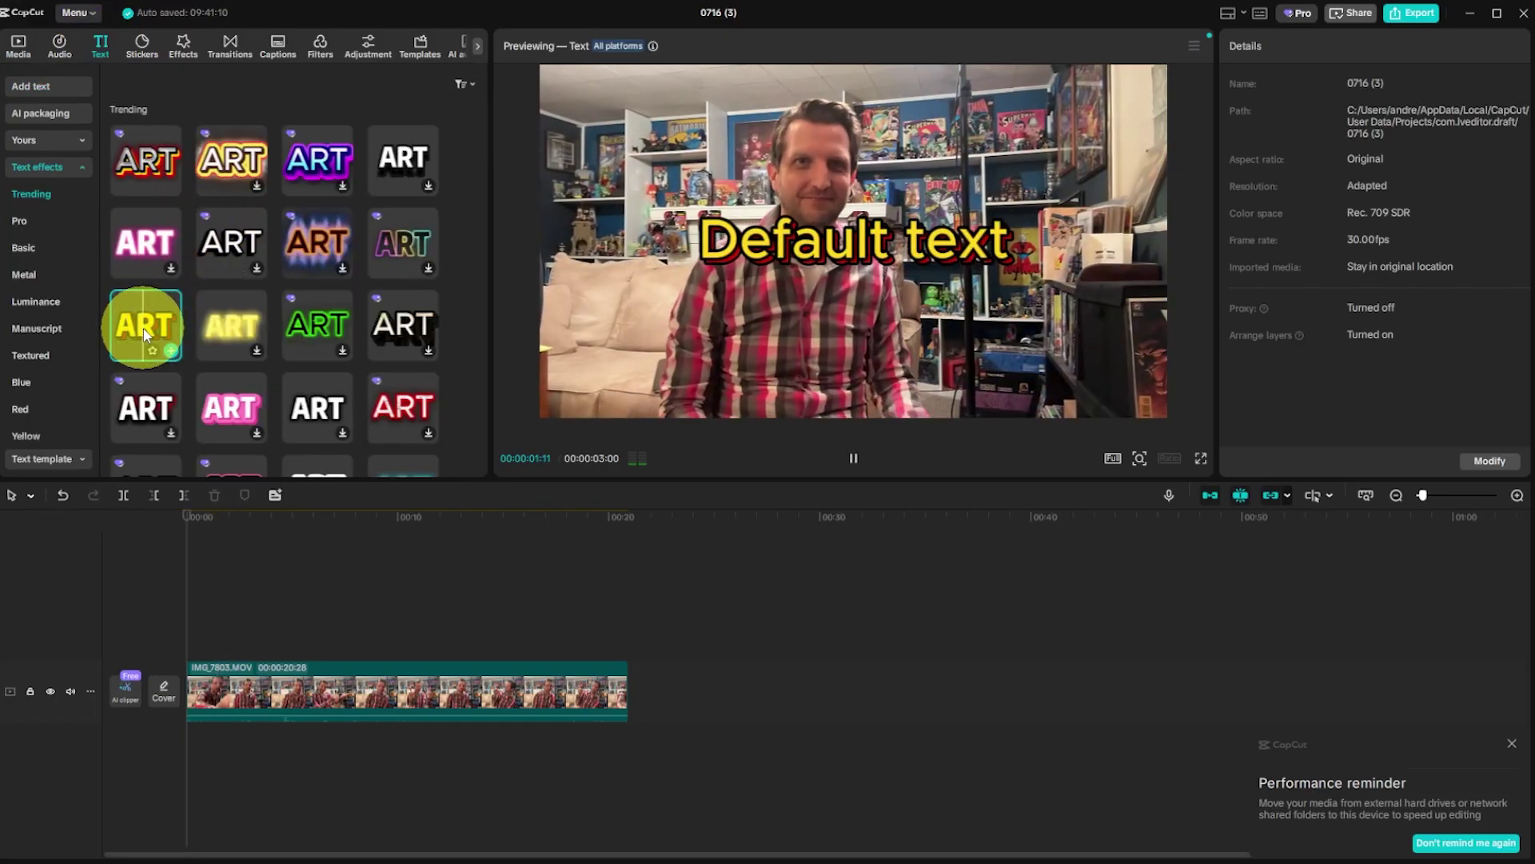
drag(144, 334, 627, 645)
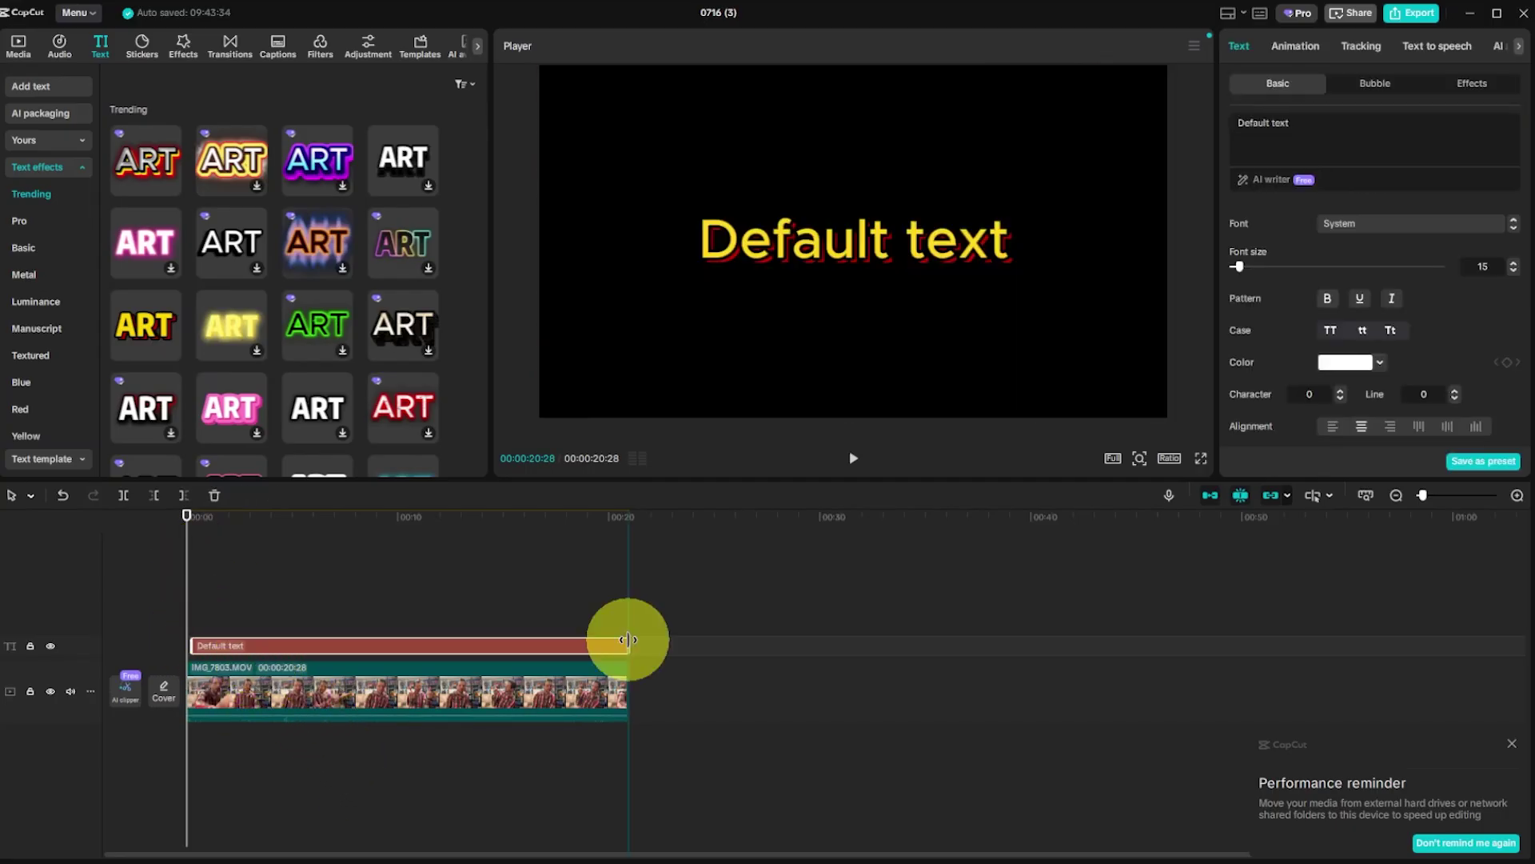
Change the title's wording to "Subscribe NOW".
click(274, 627)
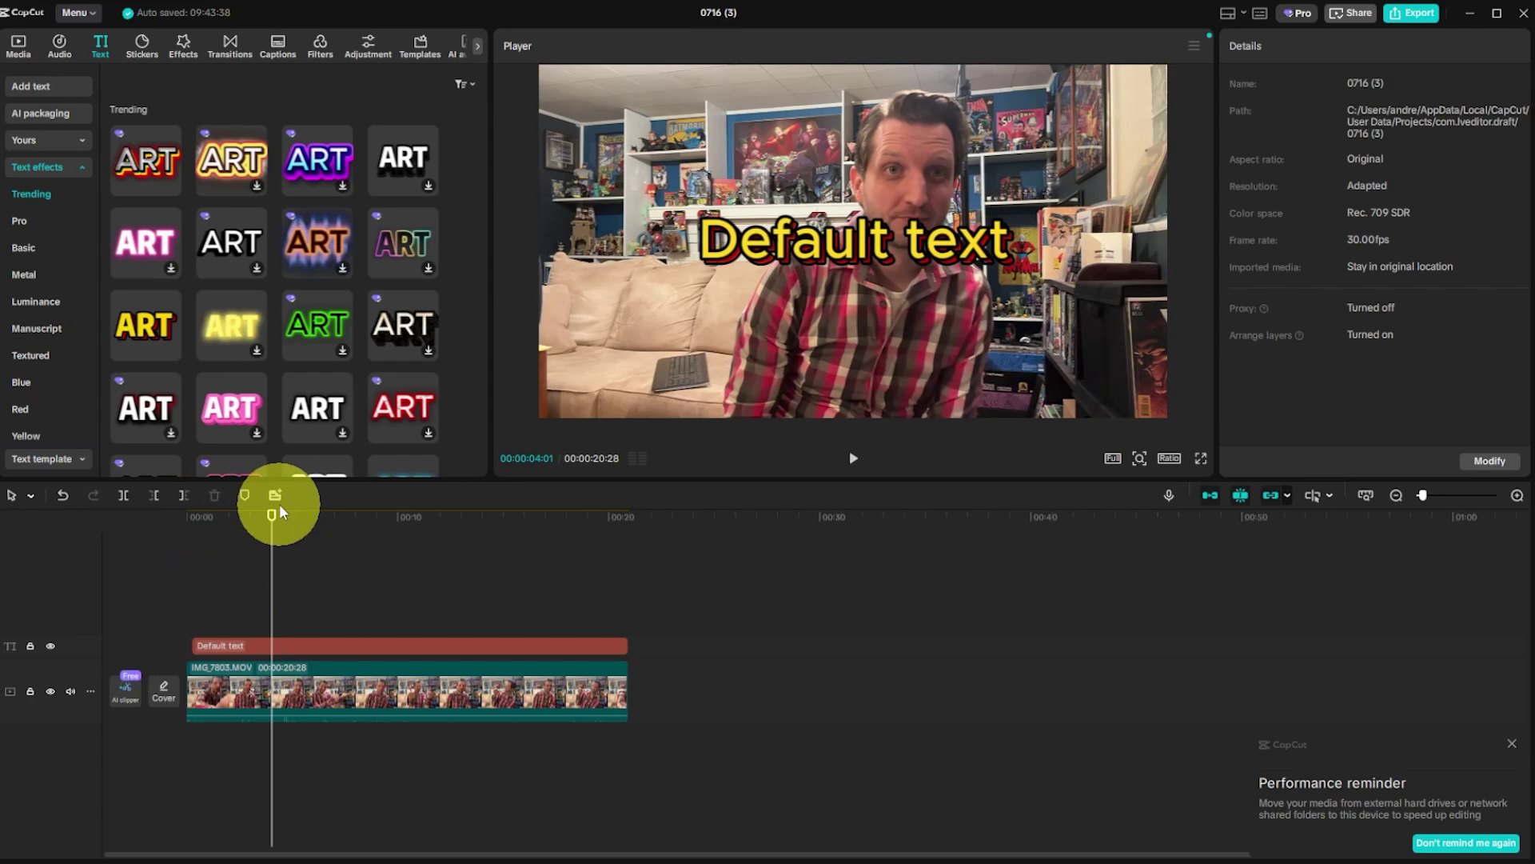
click(828, 266)
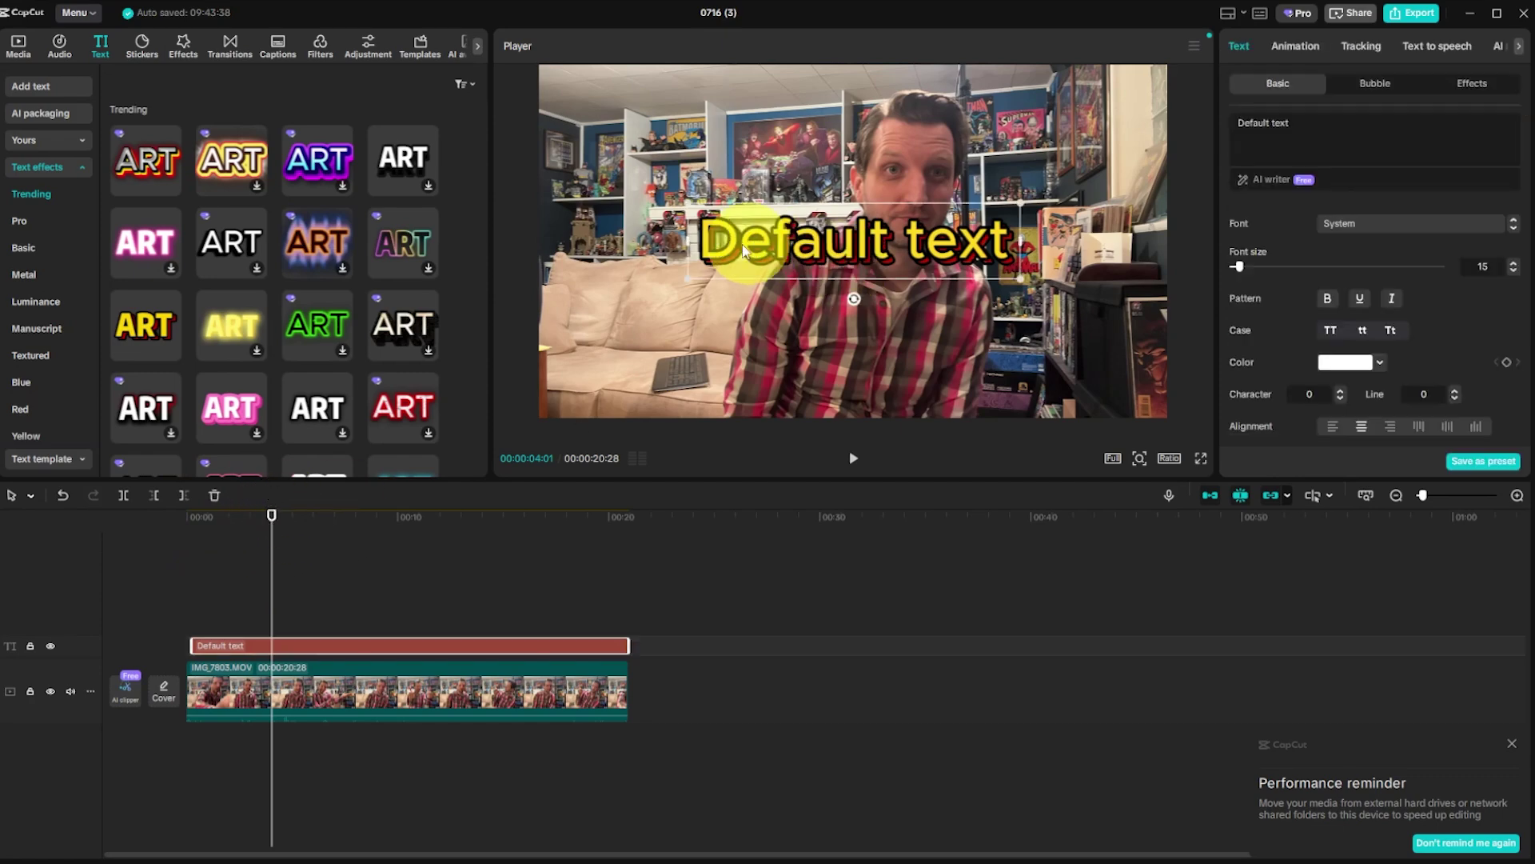
key(ctrl+a)
text(Subscribe NOW)
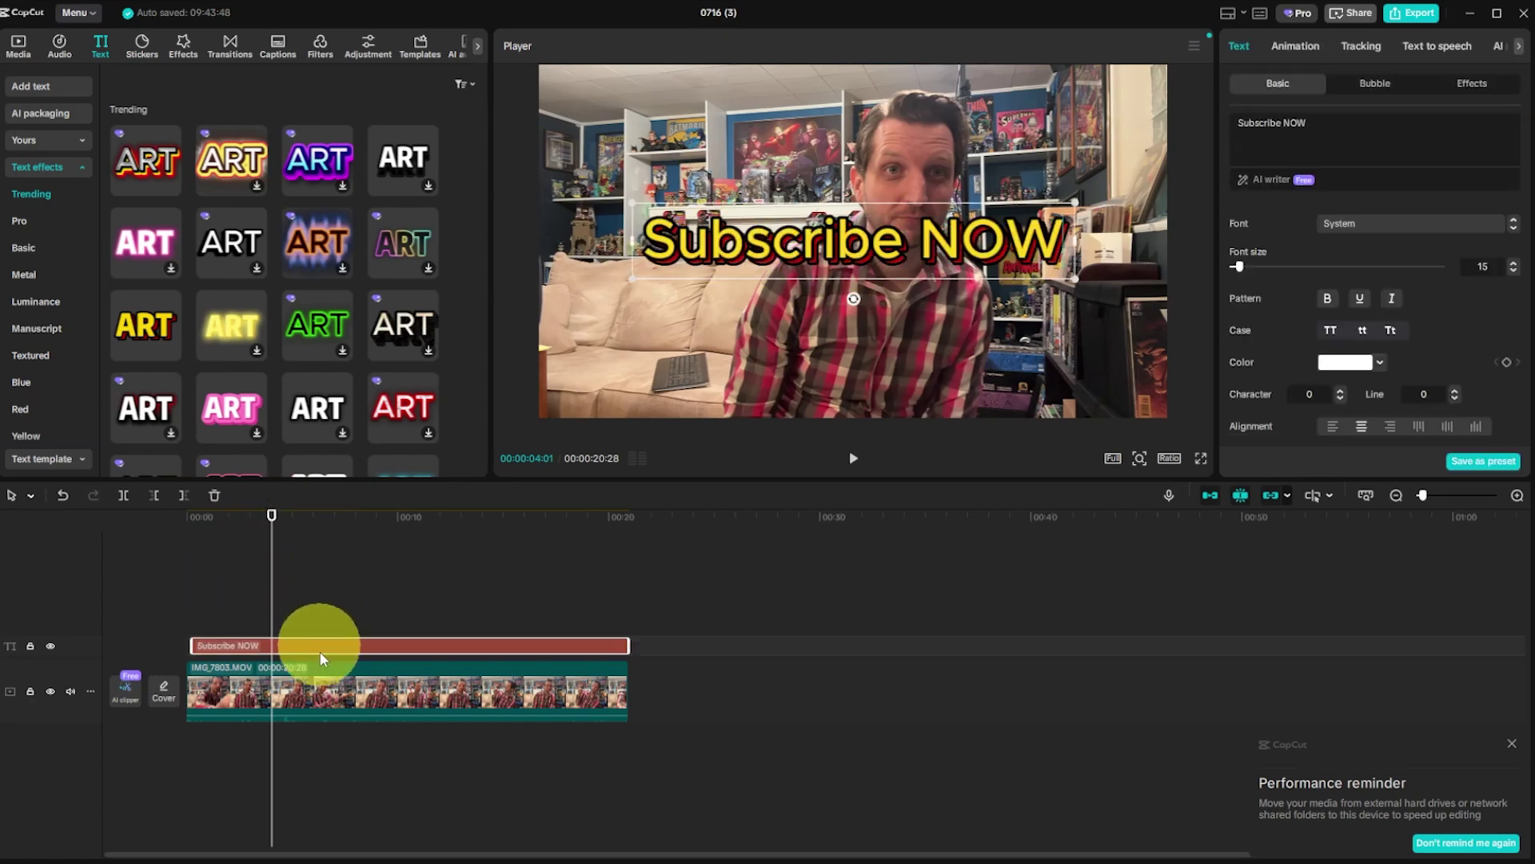
Put a copy of the IMG_7803.MOV clip on a new track above the title, aligned with the original.
click(289, 696)
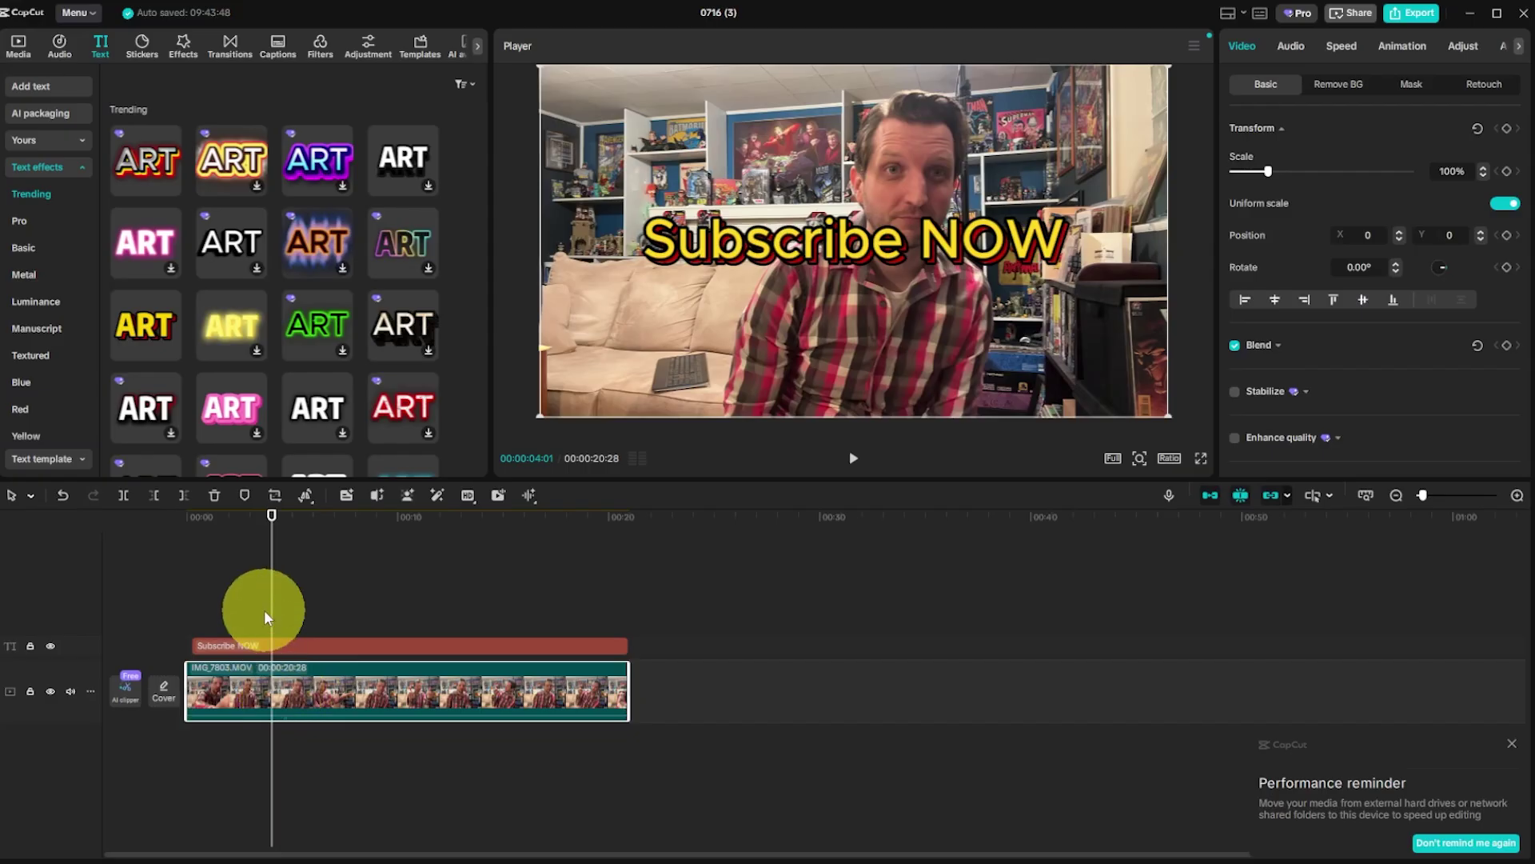
key(ctrl+z)
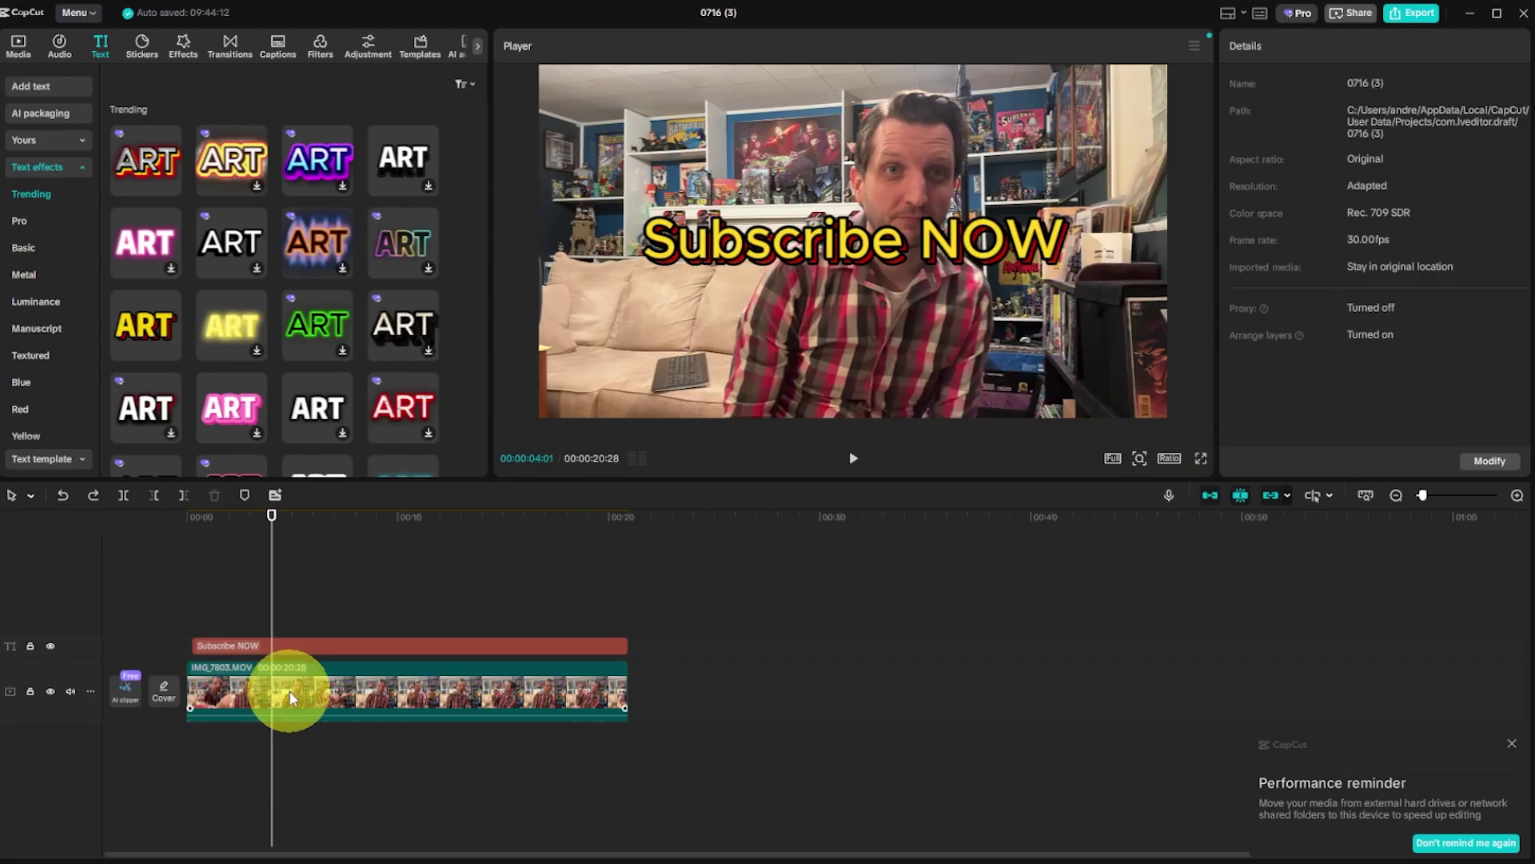
drag(291, 689, 275, 592)
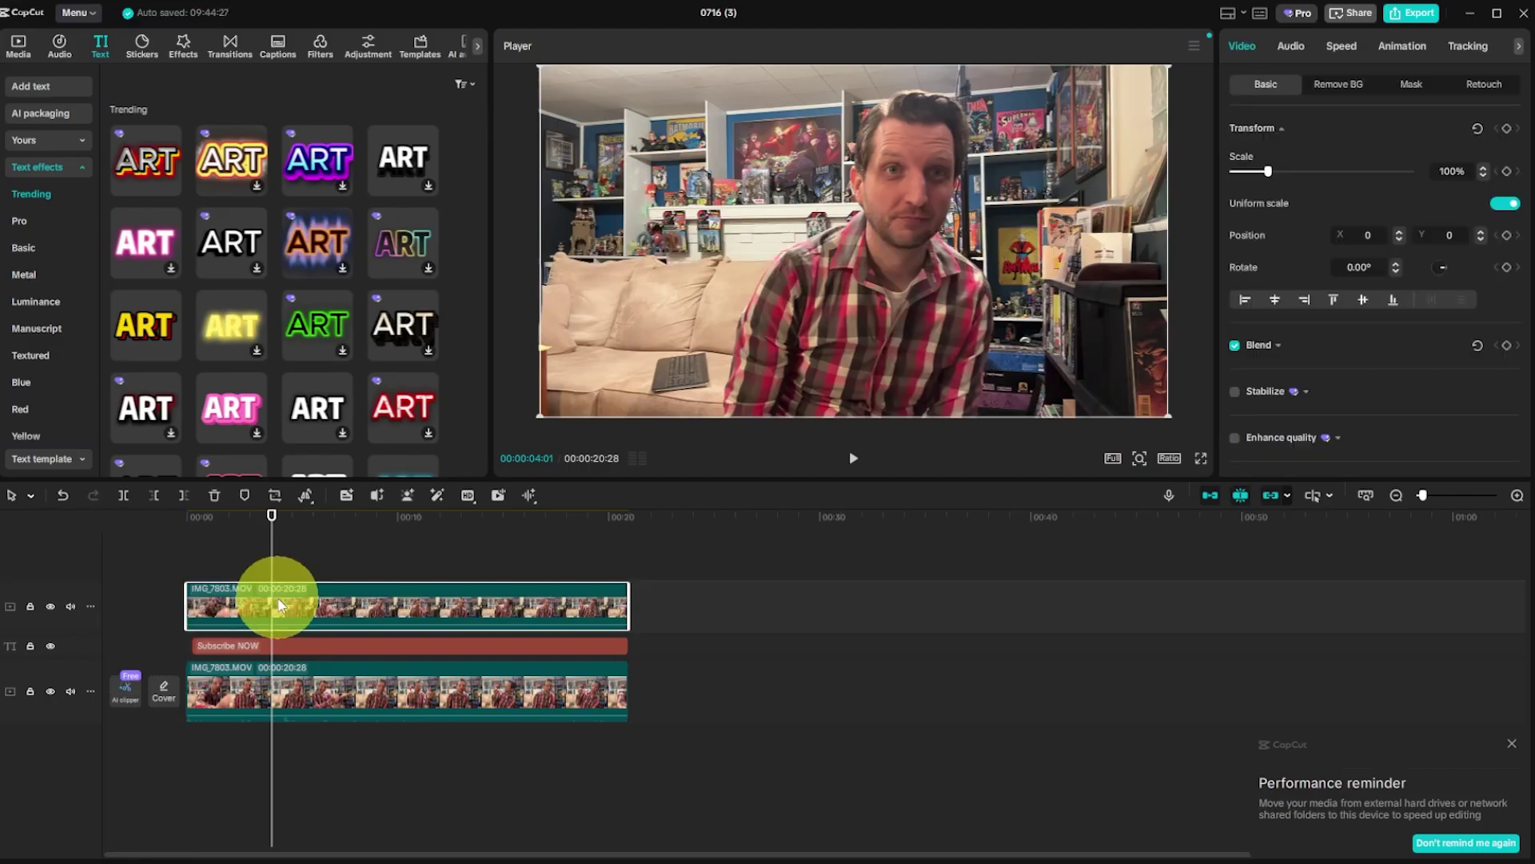
Apply Auto removal of the background to the upper video copy and check the text-behind-person effect along the timeline.
click(314, 516)
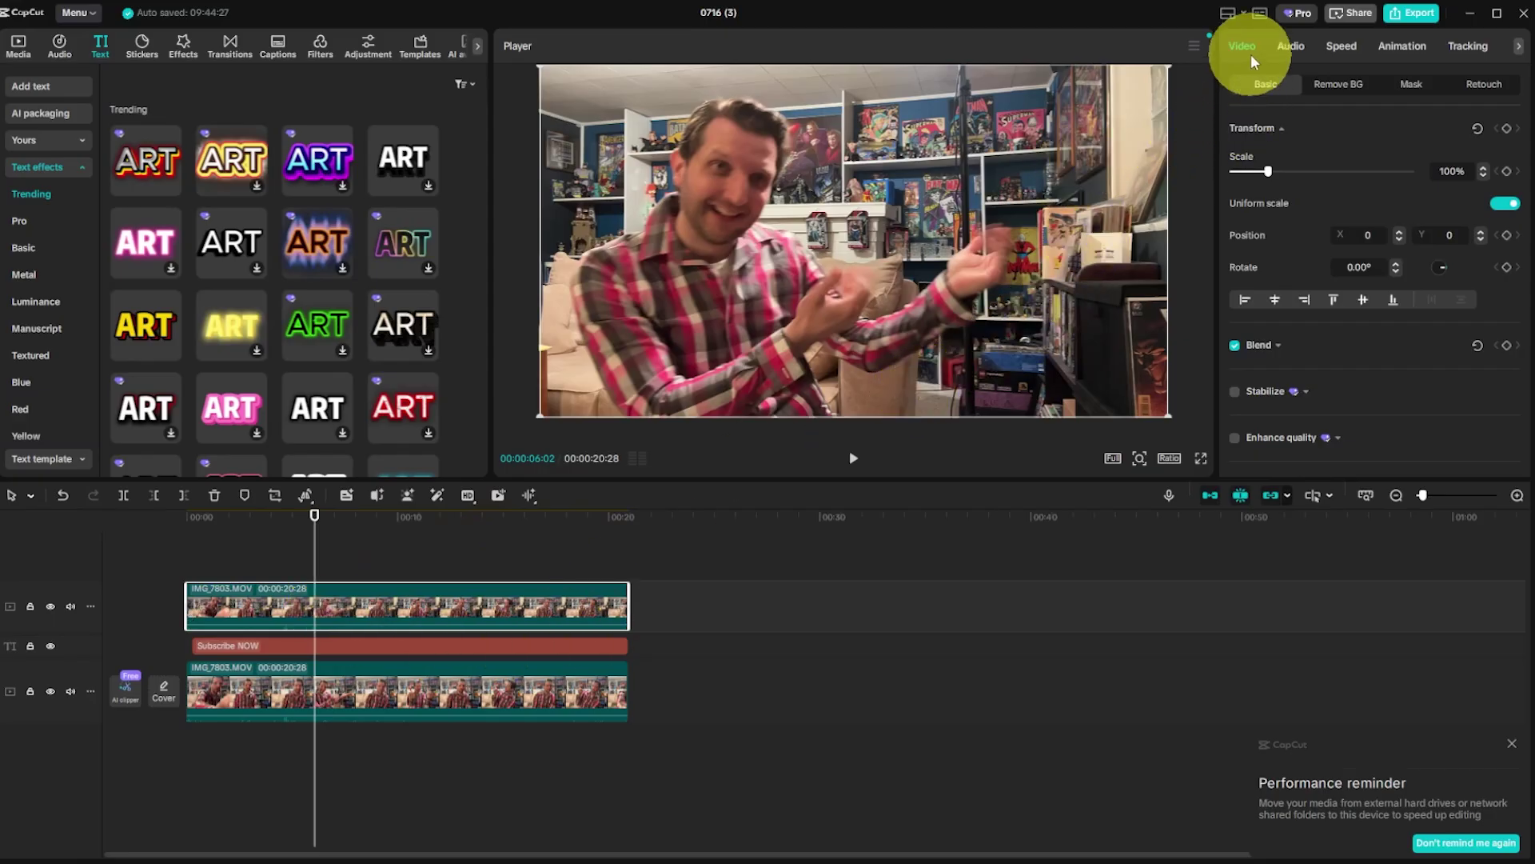
click(1345, 88)
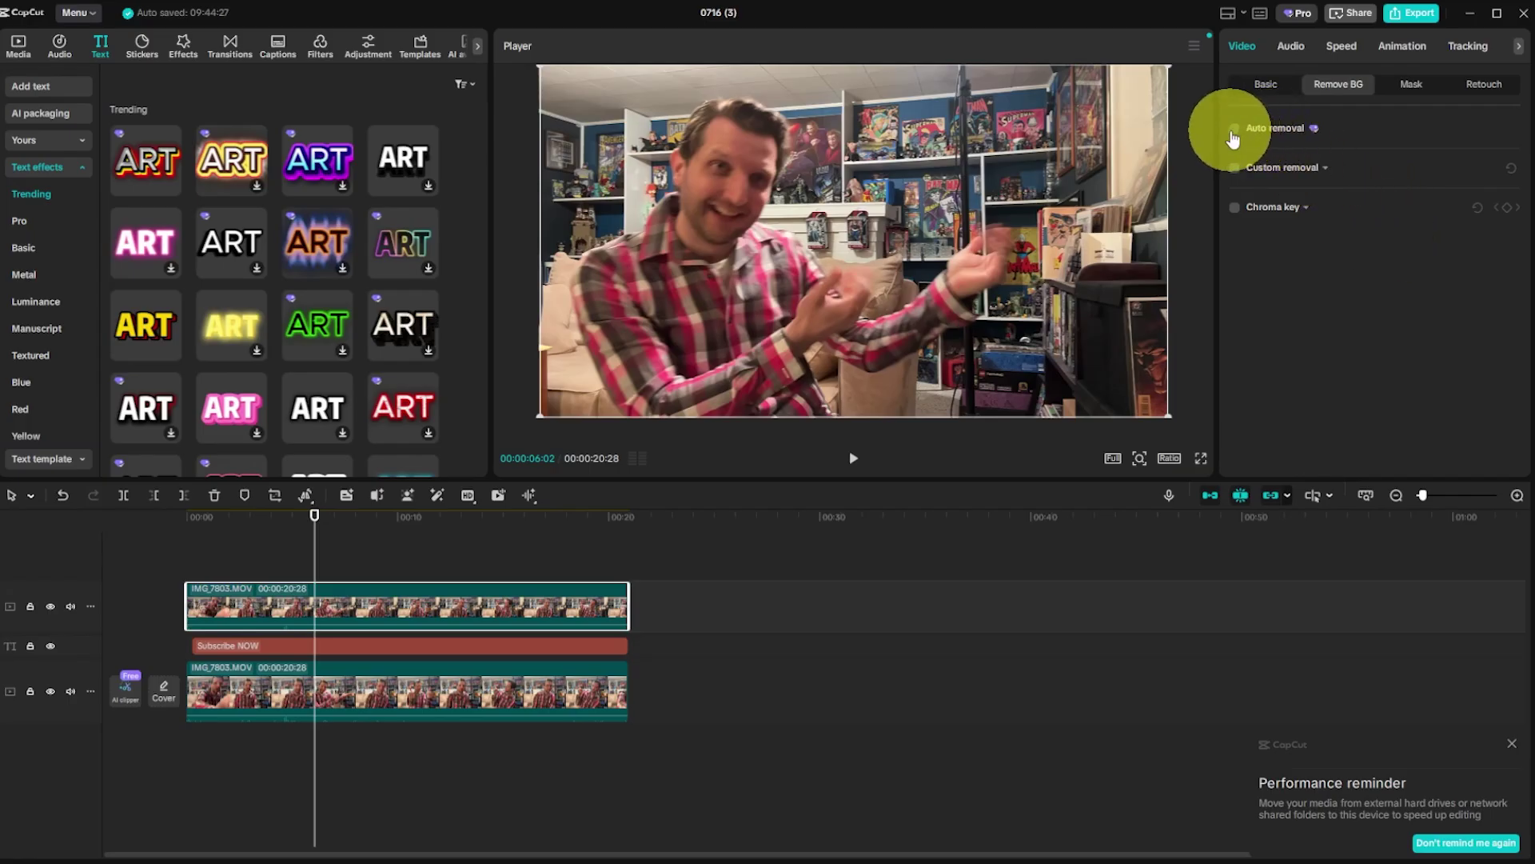
click(1237, 129)
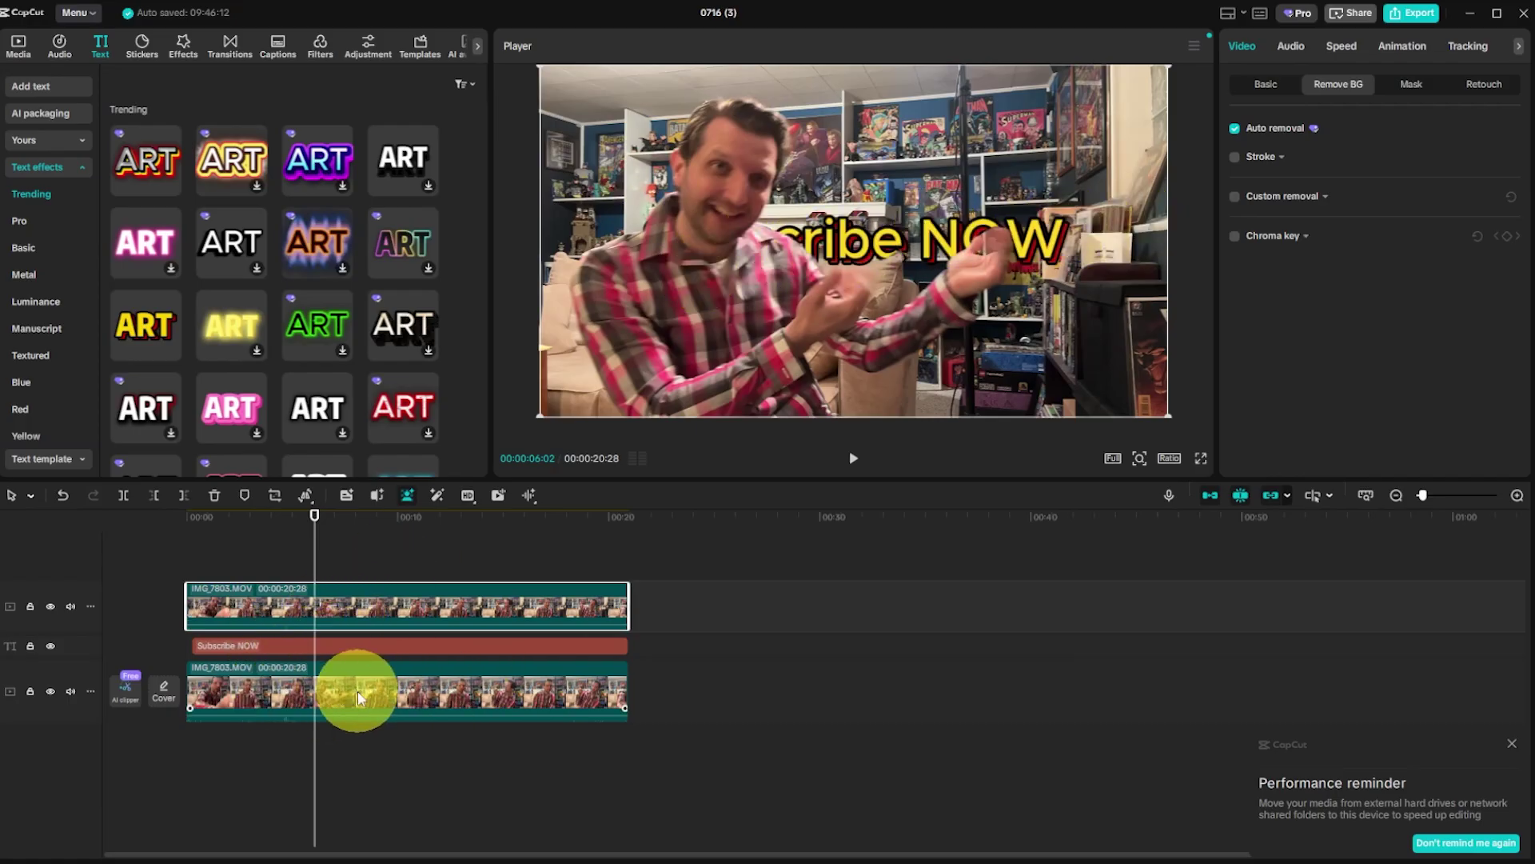
drag(313, 516, 473, 507)
Clear everything from the timeline and open the stock media library.
key(ctrl+a)
key(Delete)
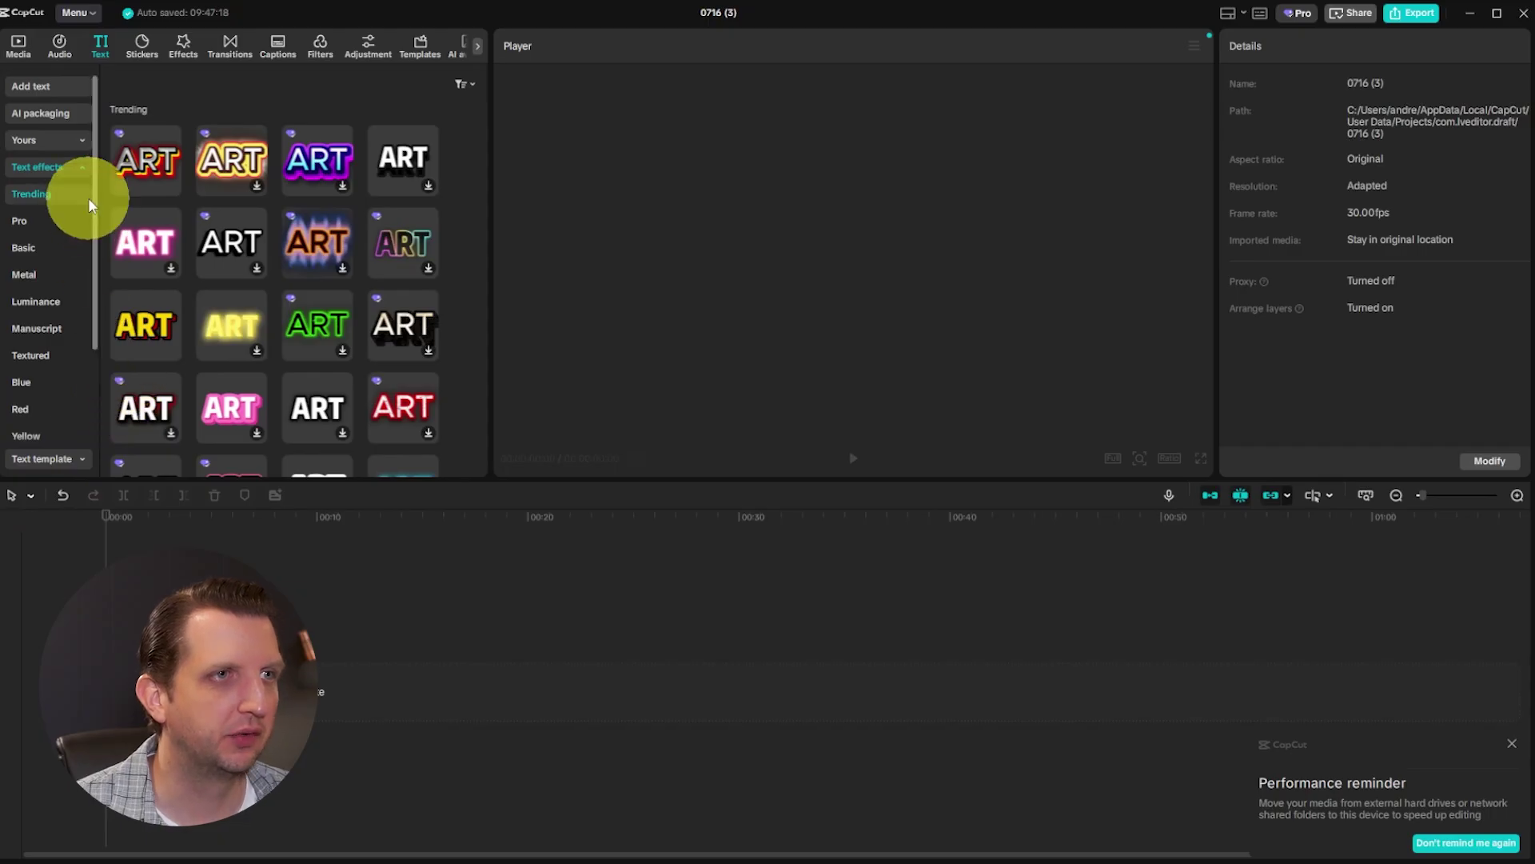
click(18, 46)
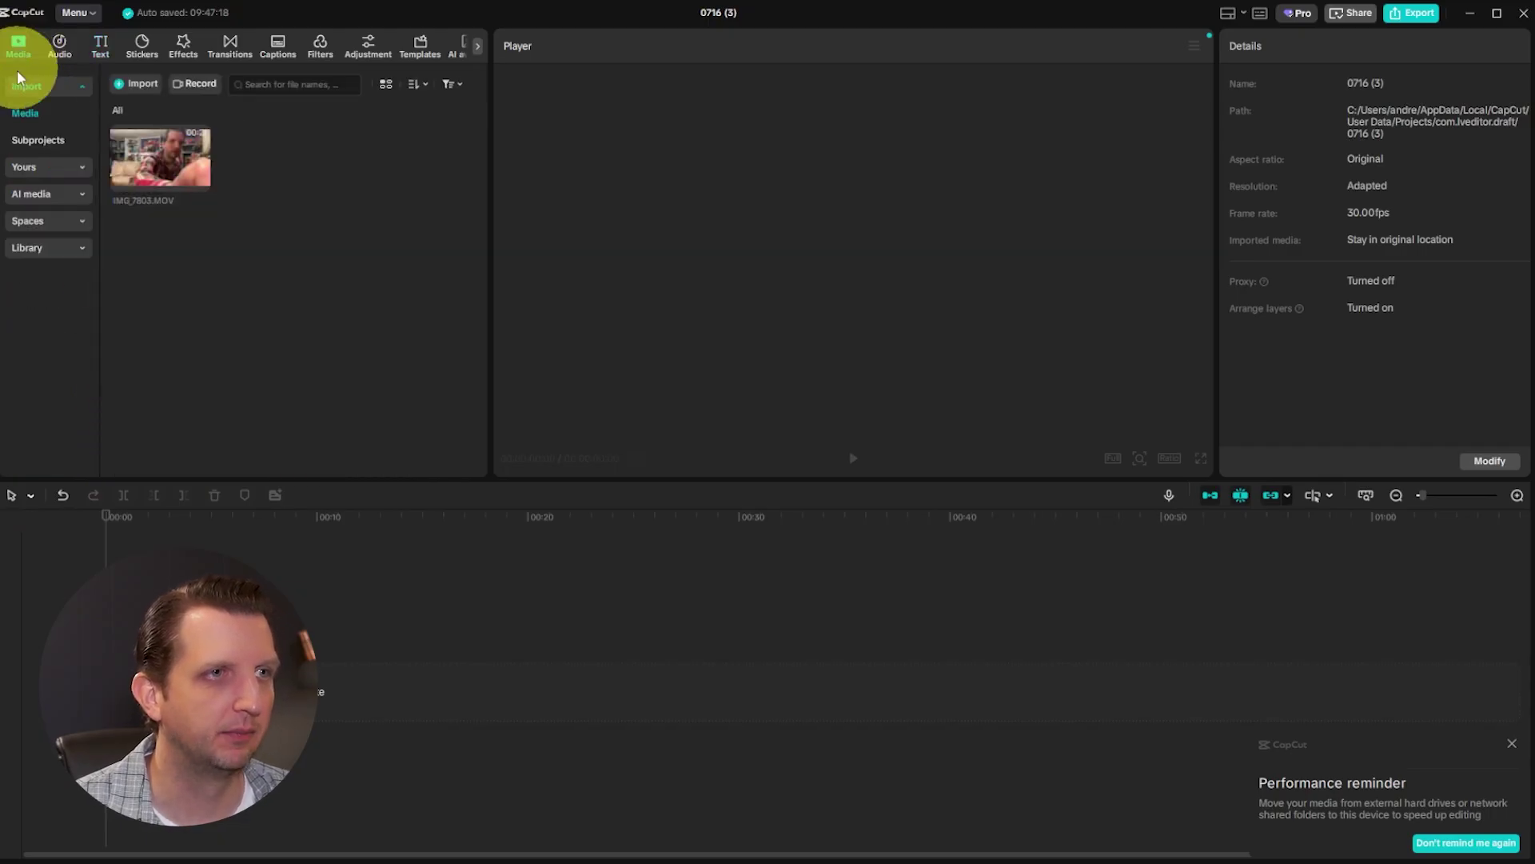
click(36, 249)
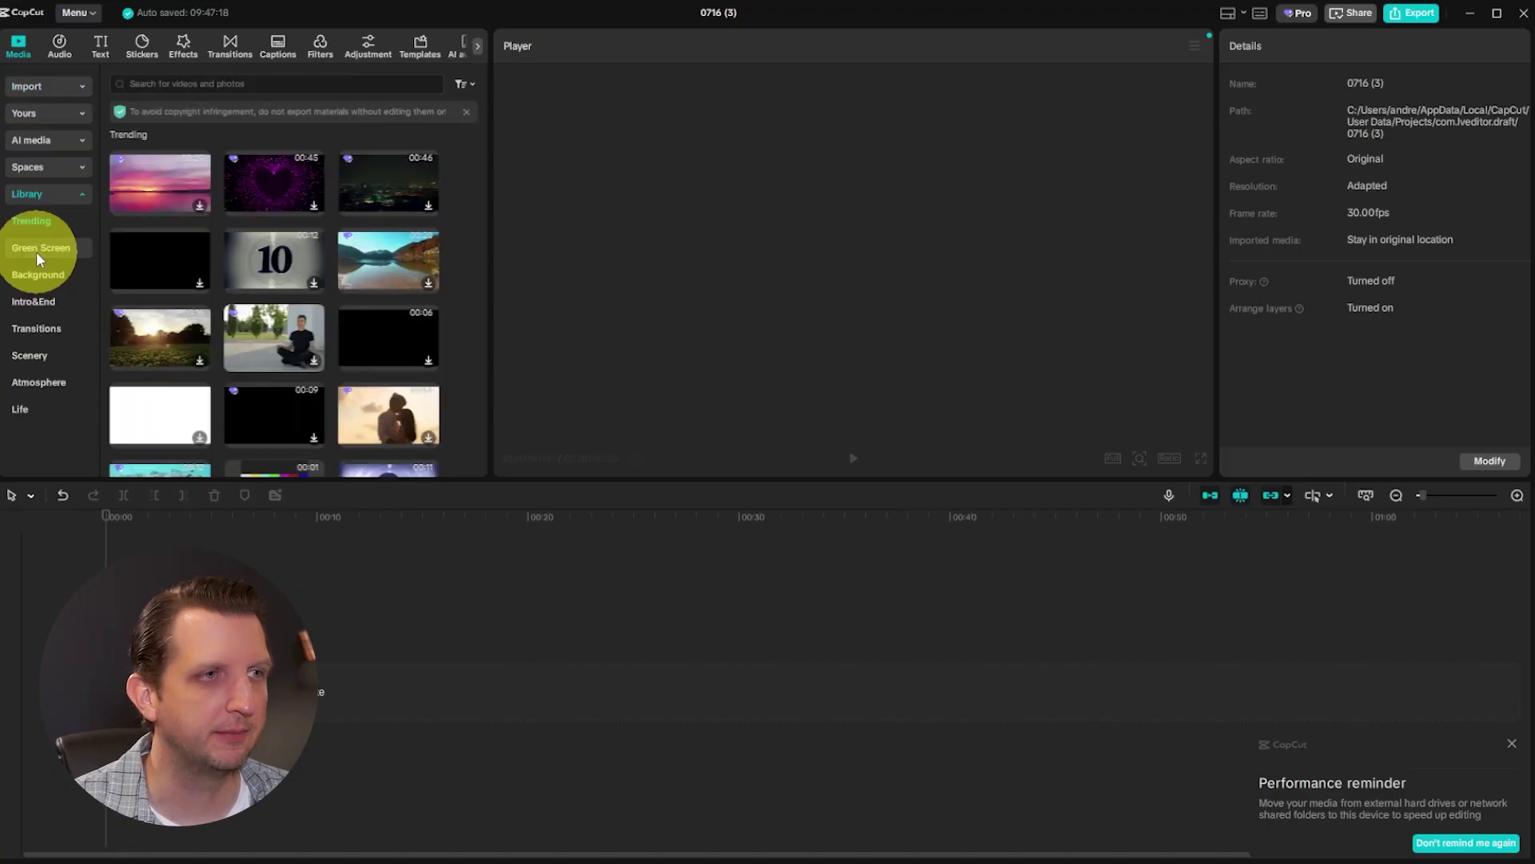
Search the stock library for "news studio background" and place the 3D Virtual News Studio Background clip at the timeline's start.
click(173, 84)
text(news)
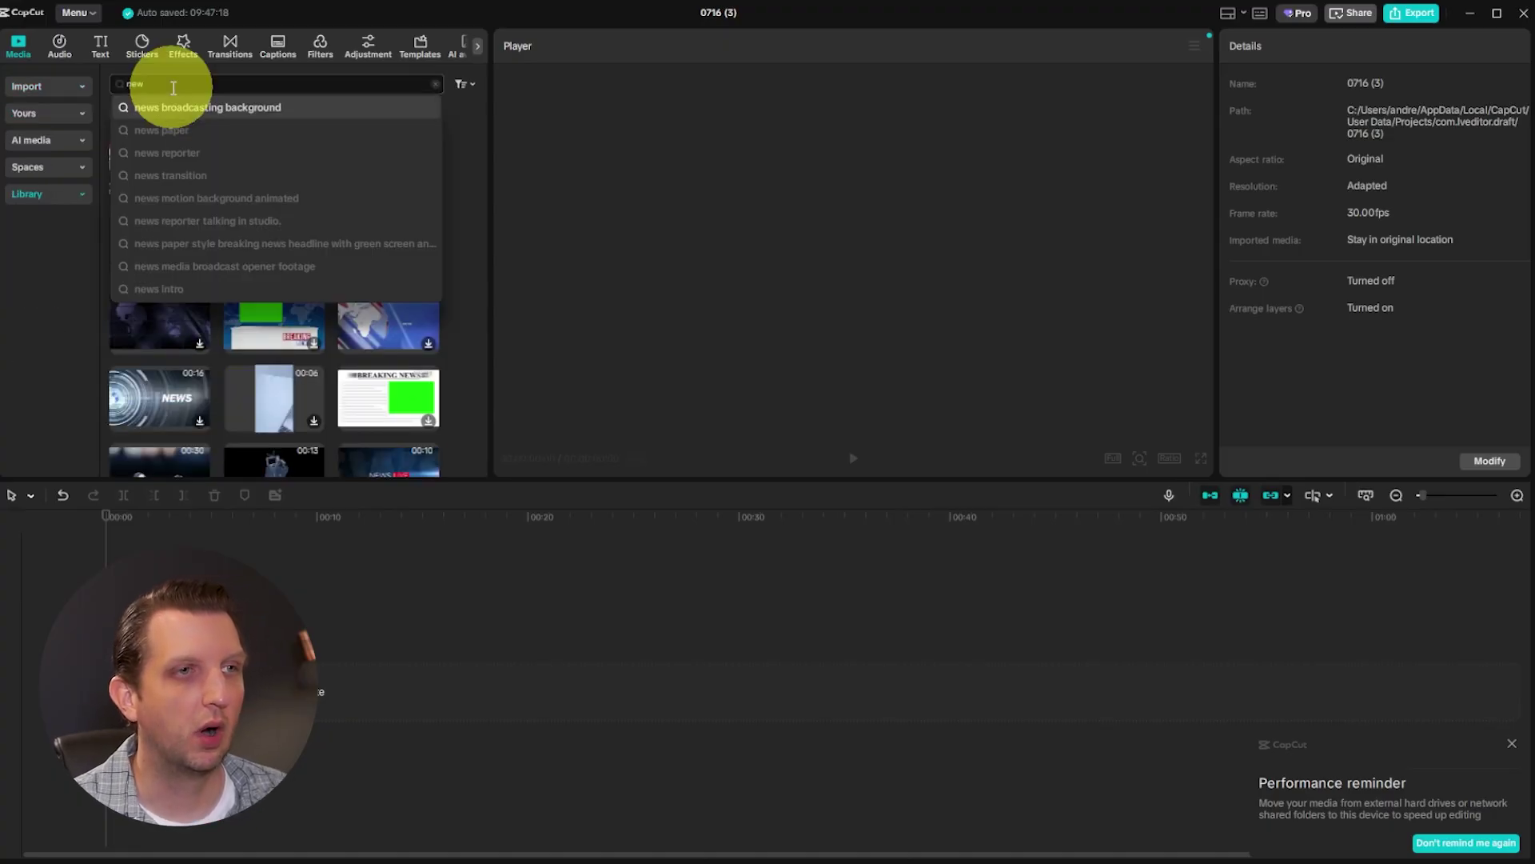
key(BackSpace)
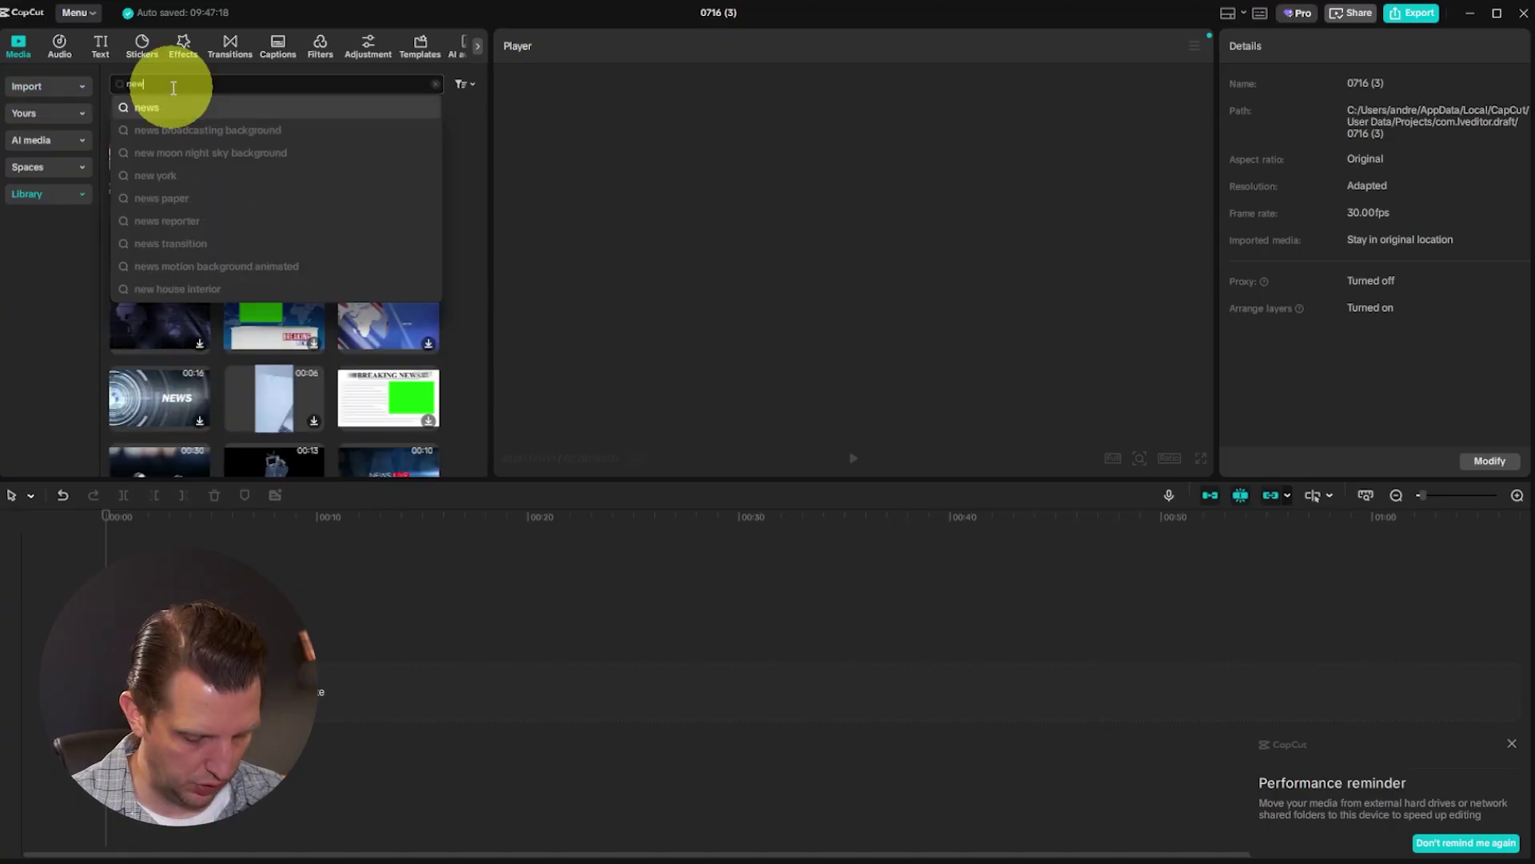
text(s studio)
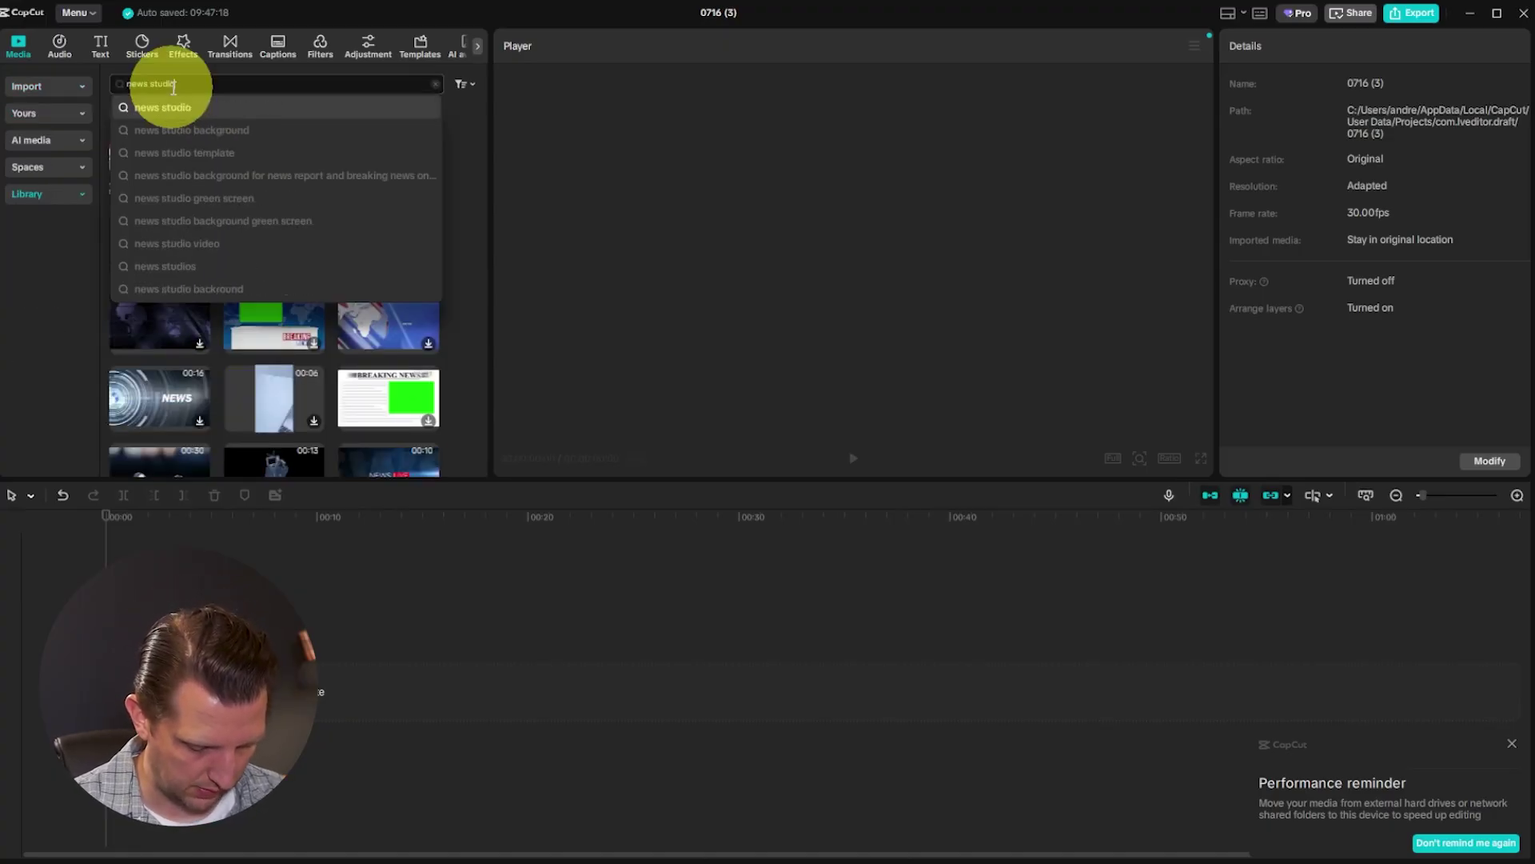
text( background)
key(Return)
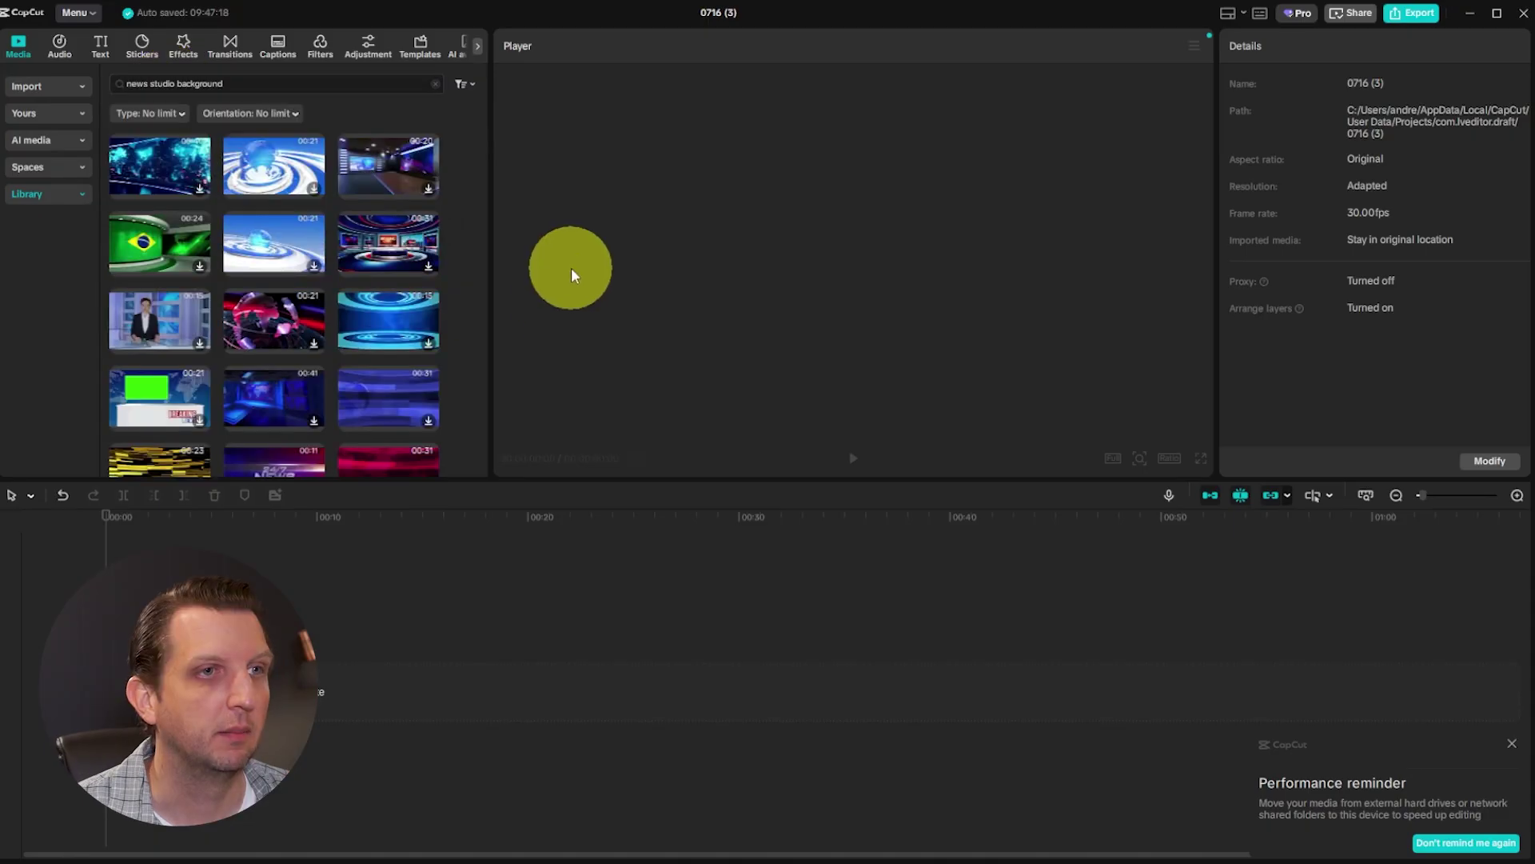
drag(397, 180, 199, 696)
mouse_move(182, 512)
mouse_down()
mouse_move(276, 527)
mouse_move(525, 516)
mouse_move(186, 518)
mouse_up()
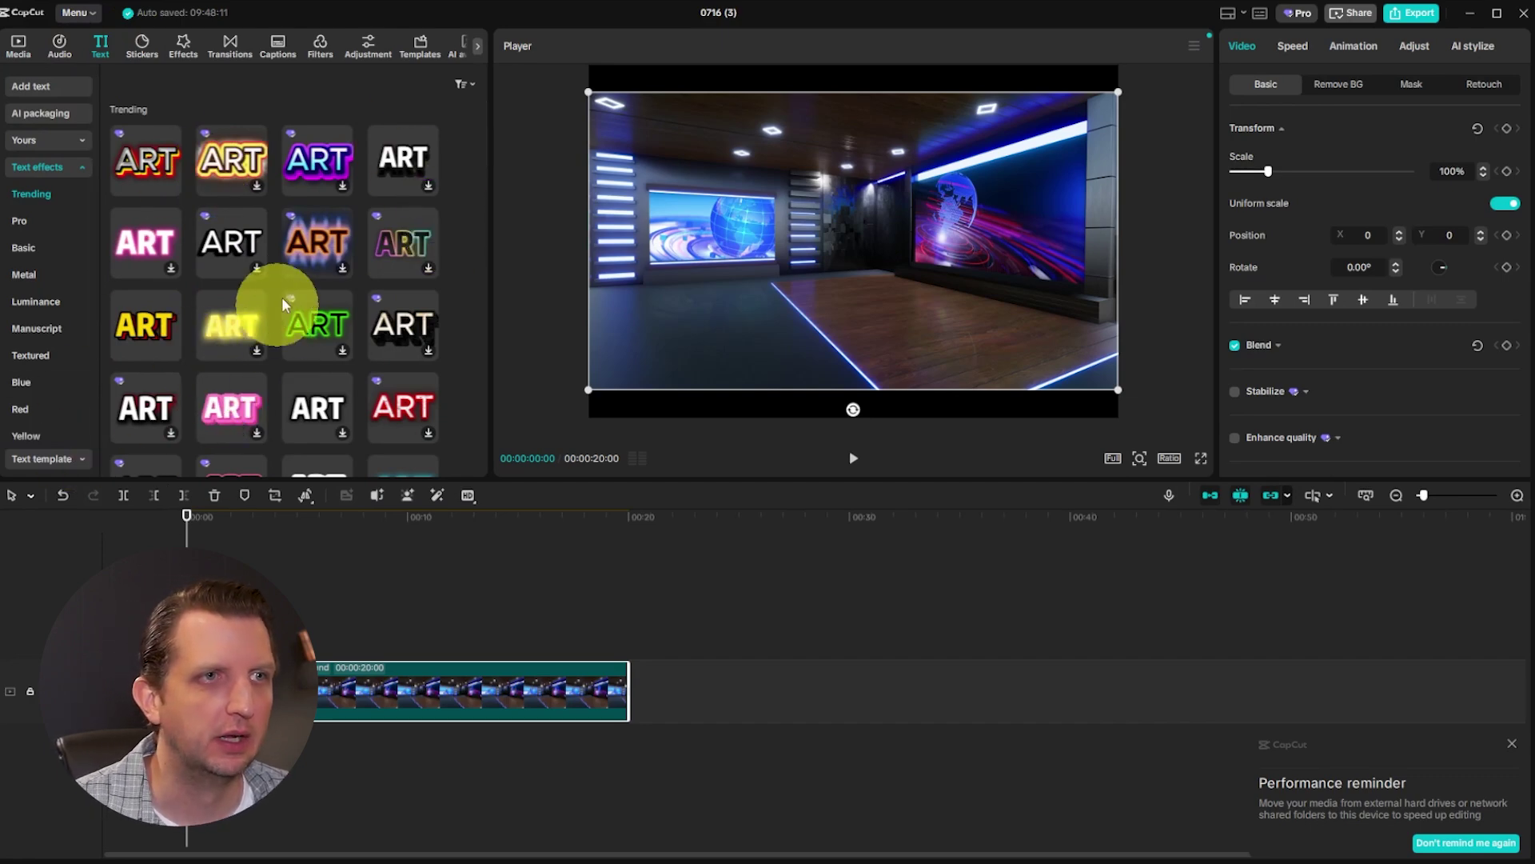
Add a default text above the studio clip containing the short "In today's special report" announcement.
click(47, 89)
drag(144, 120, 194, 644)
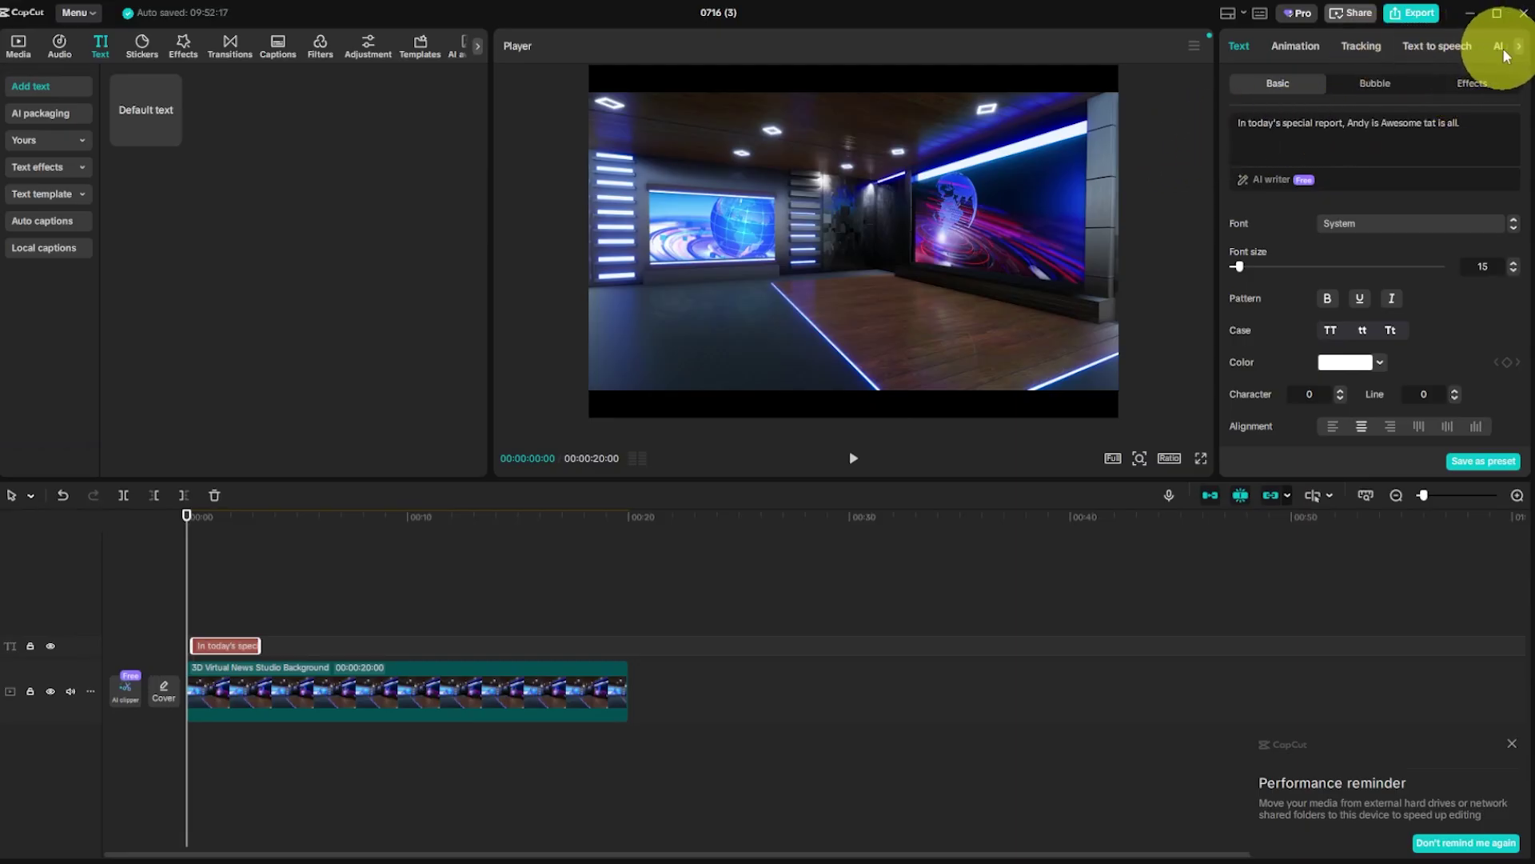
Browse the trending AI avatars for the announcement text and choose the Pedro-Standing 4 avatar.
click(1518, 48)
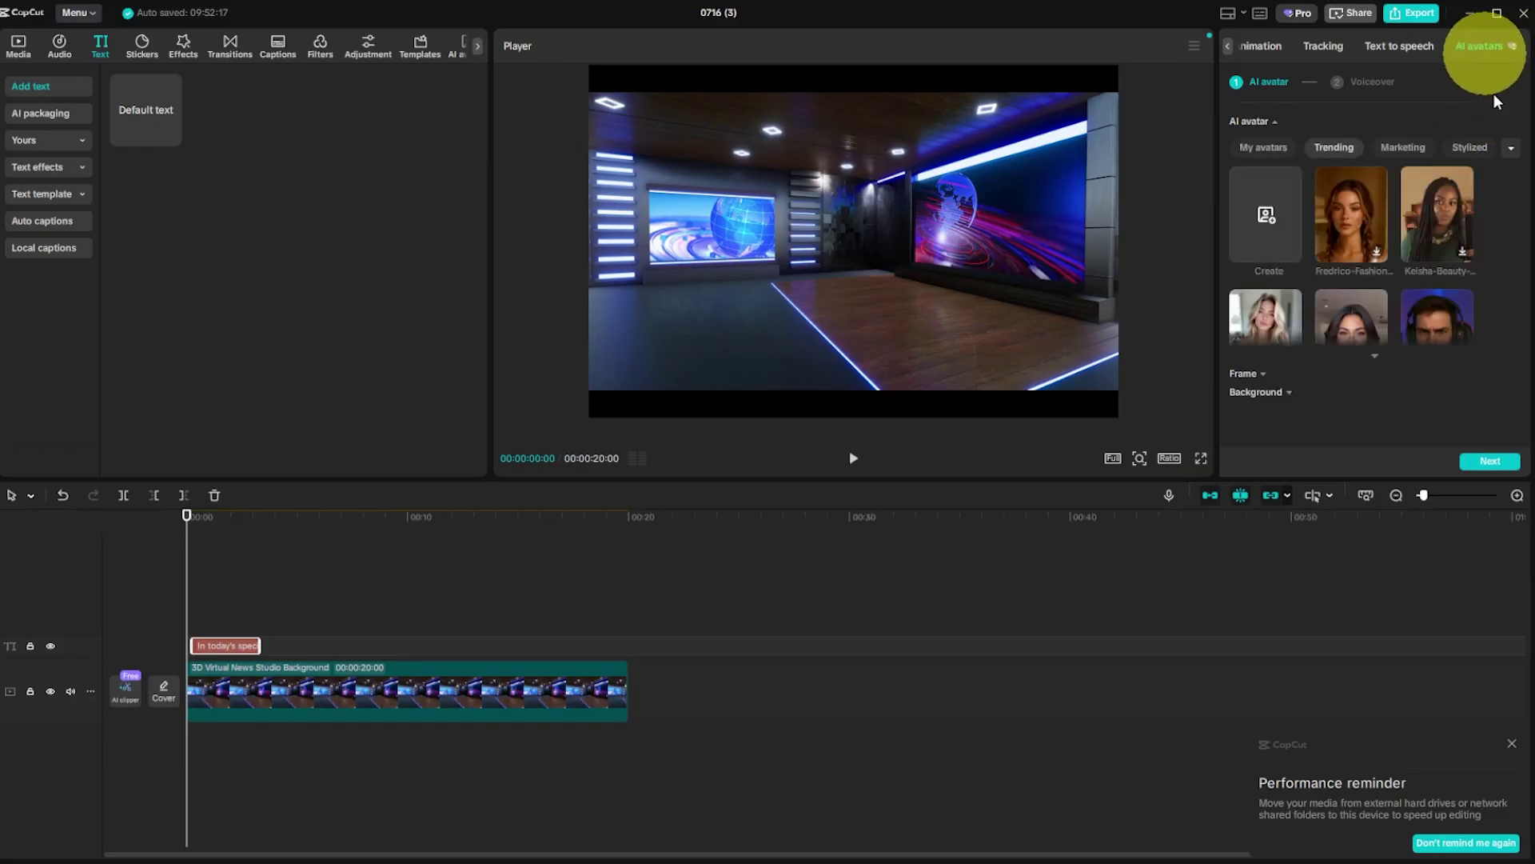
scroll(1414, 264, down, 5)
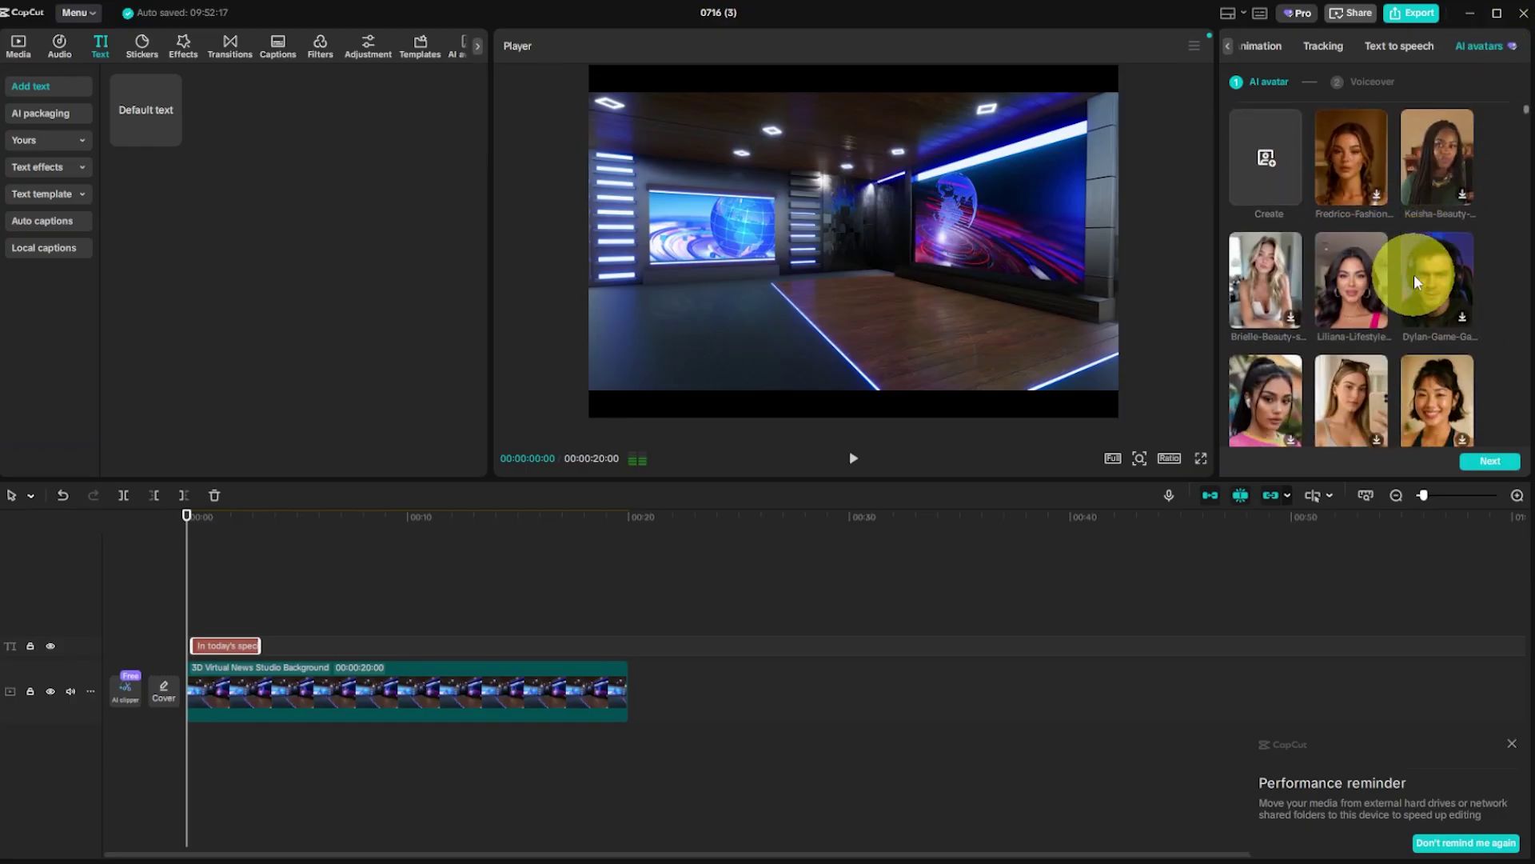
scroll(1414, 275, down, 8)
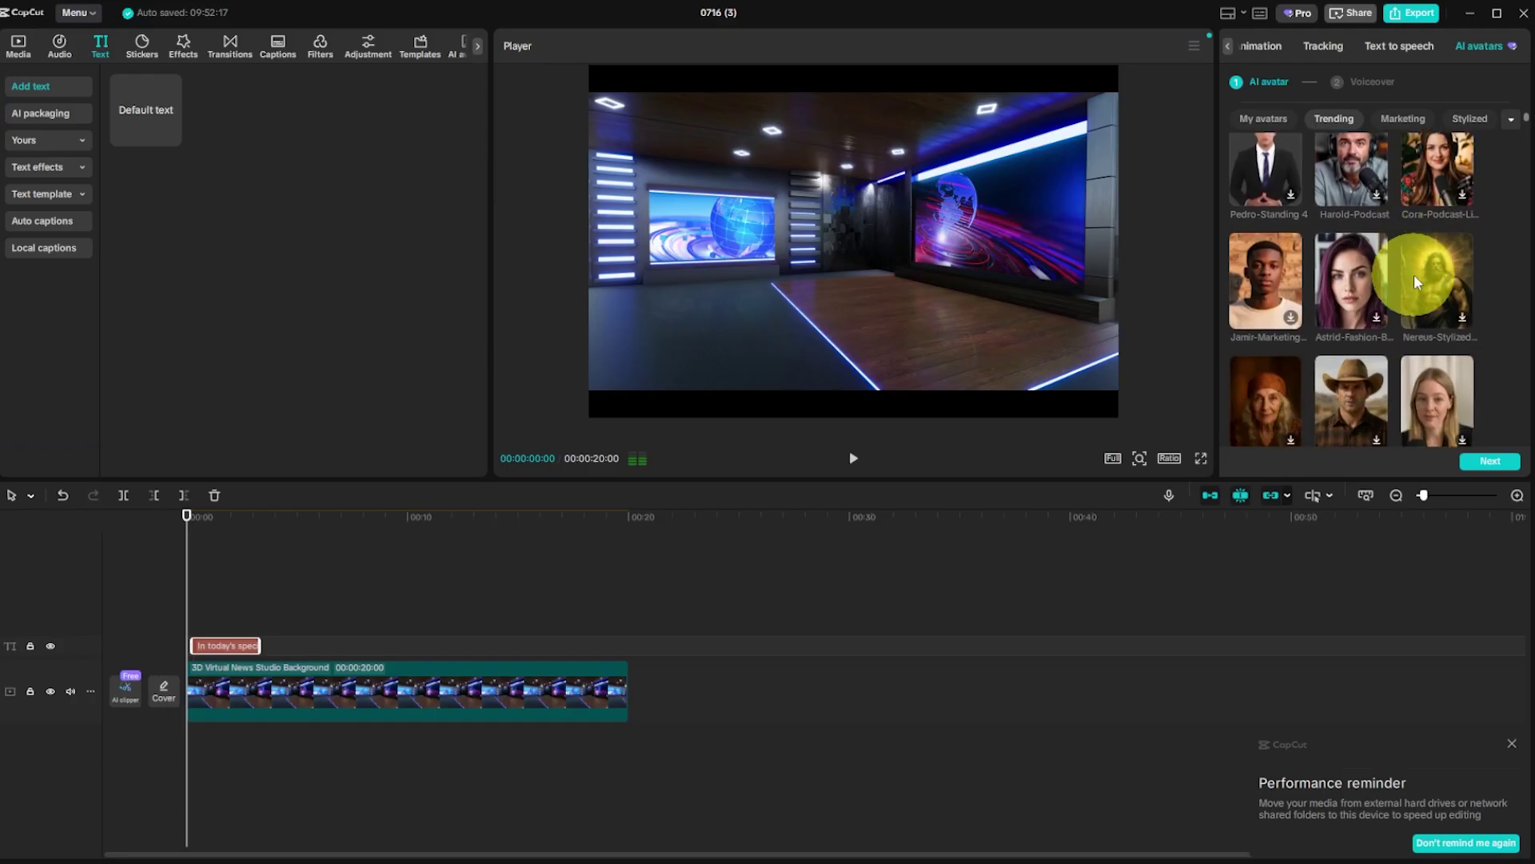
scroll(1476, 309, down, 8)
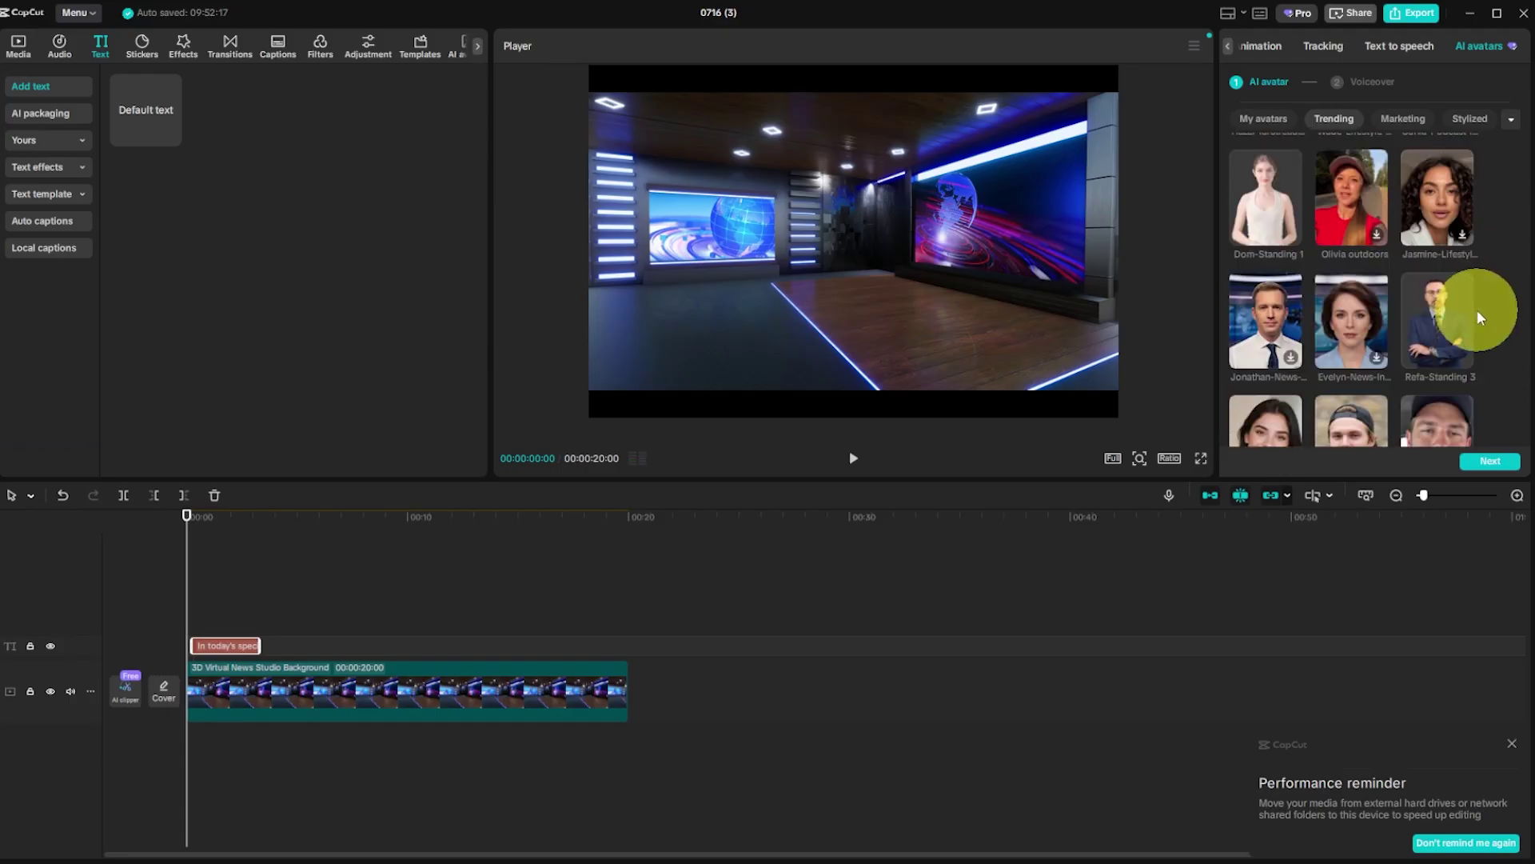
scroll(1476, 309, up, 3)
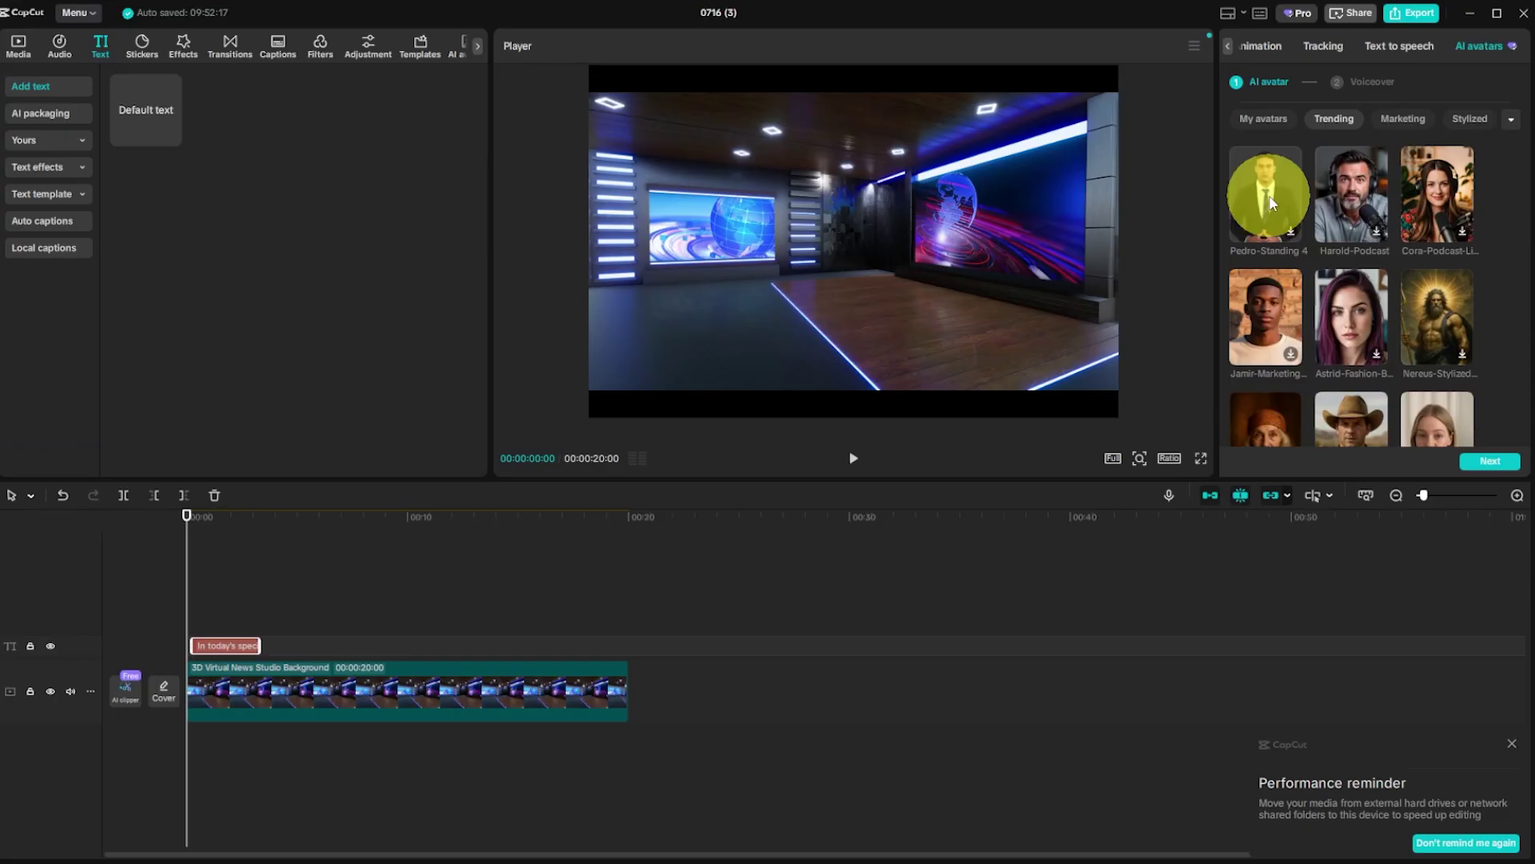
click(1272, 203)
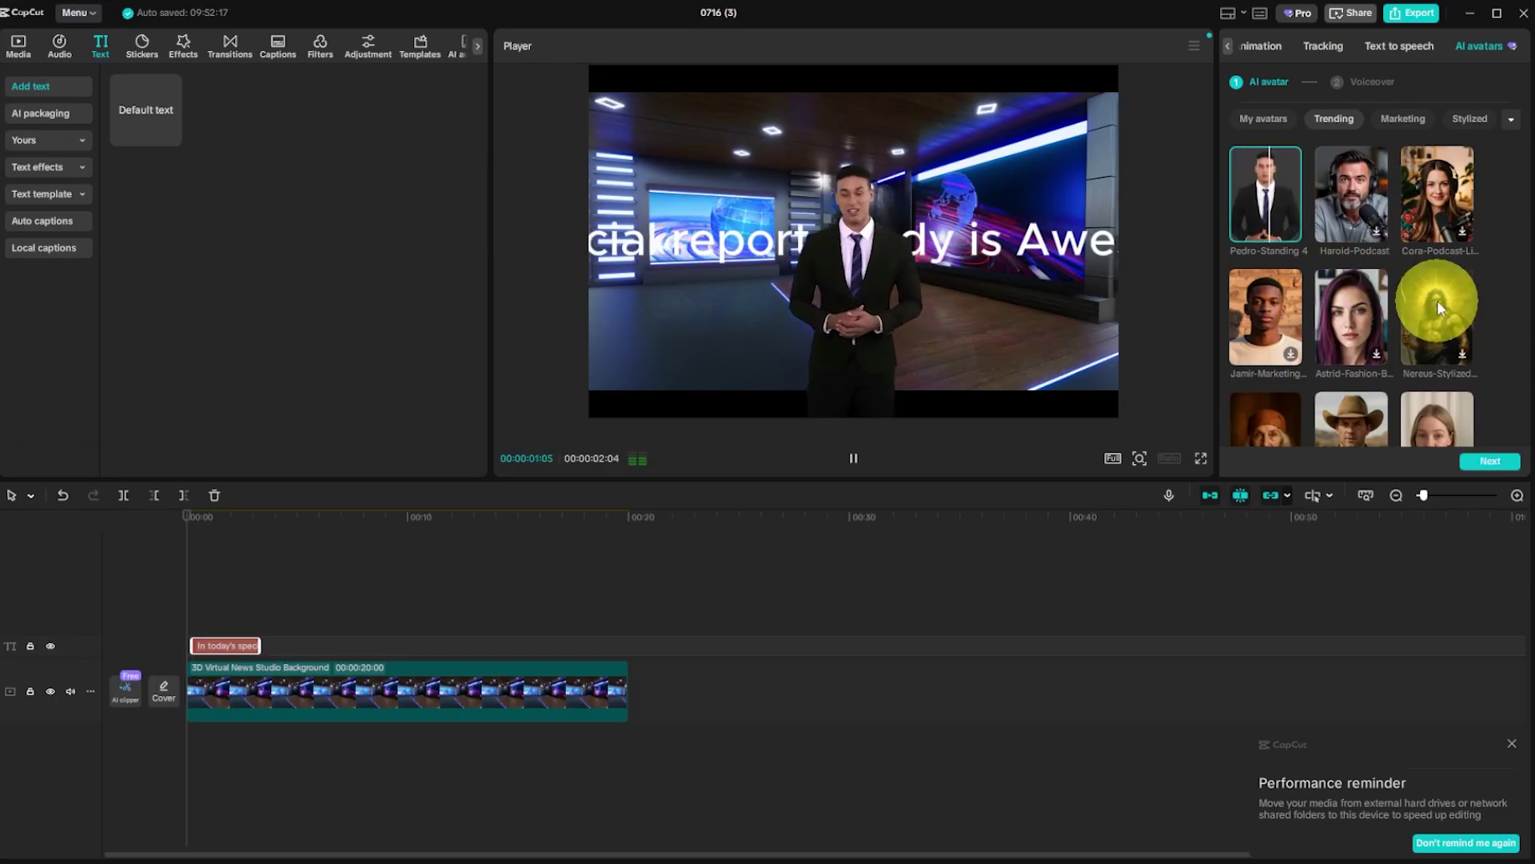
Give the Pedro-Standing 4 avatar the Narrative Male voice and generate it, allowing the media upload.
click(1490, 462)
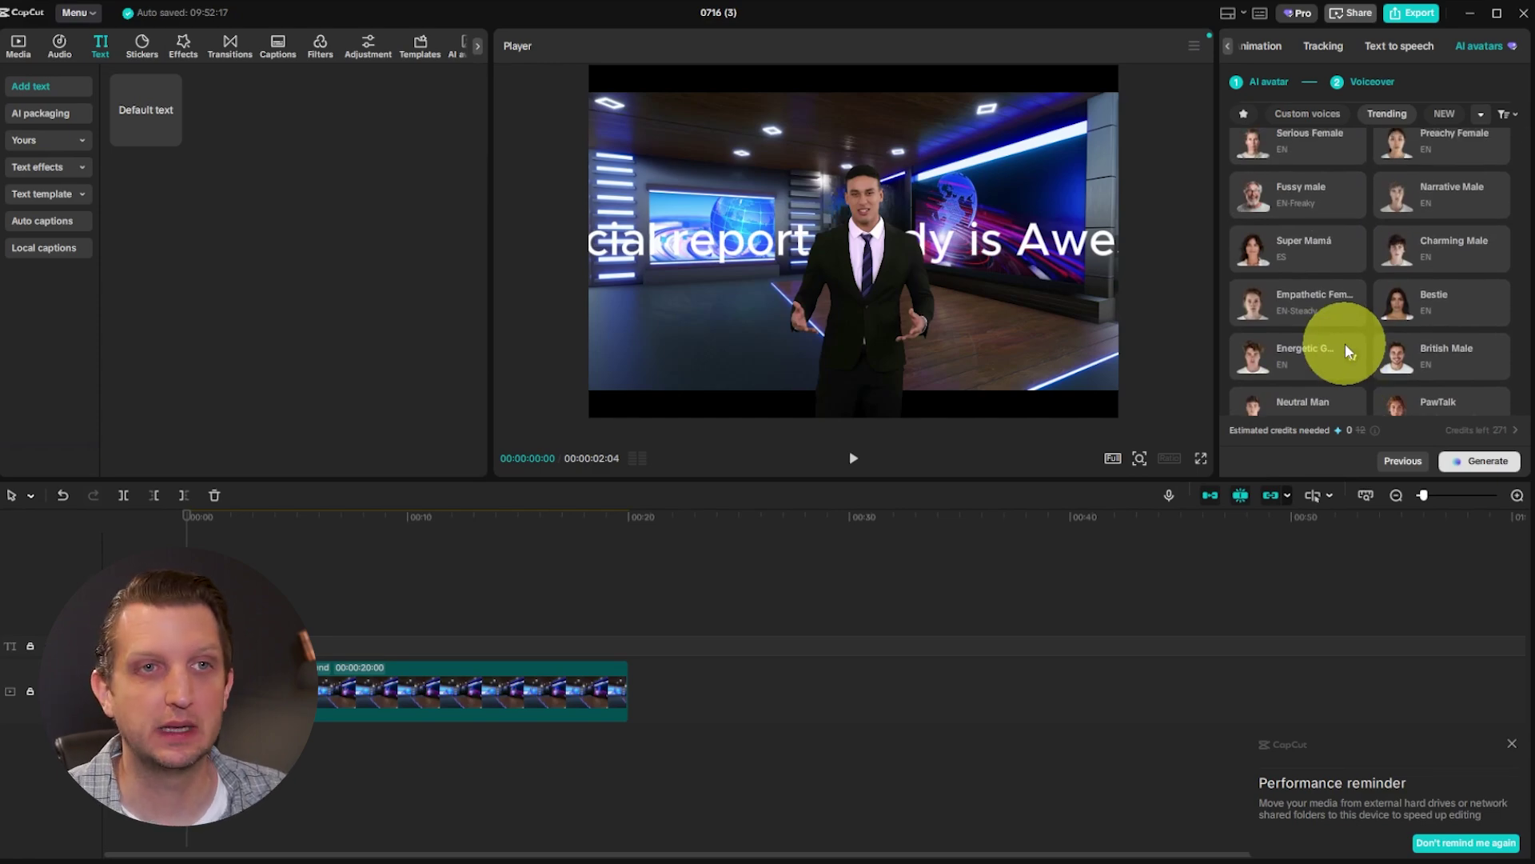
scroll(1345, 343, up, 1)
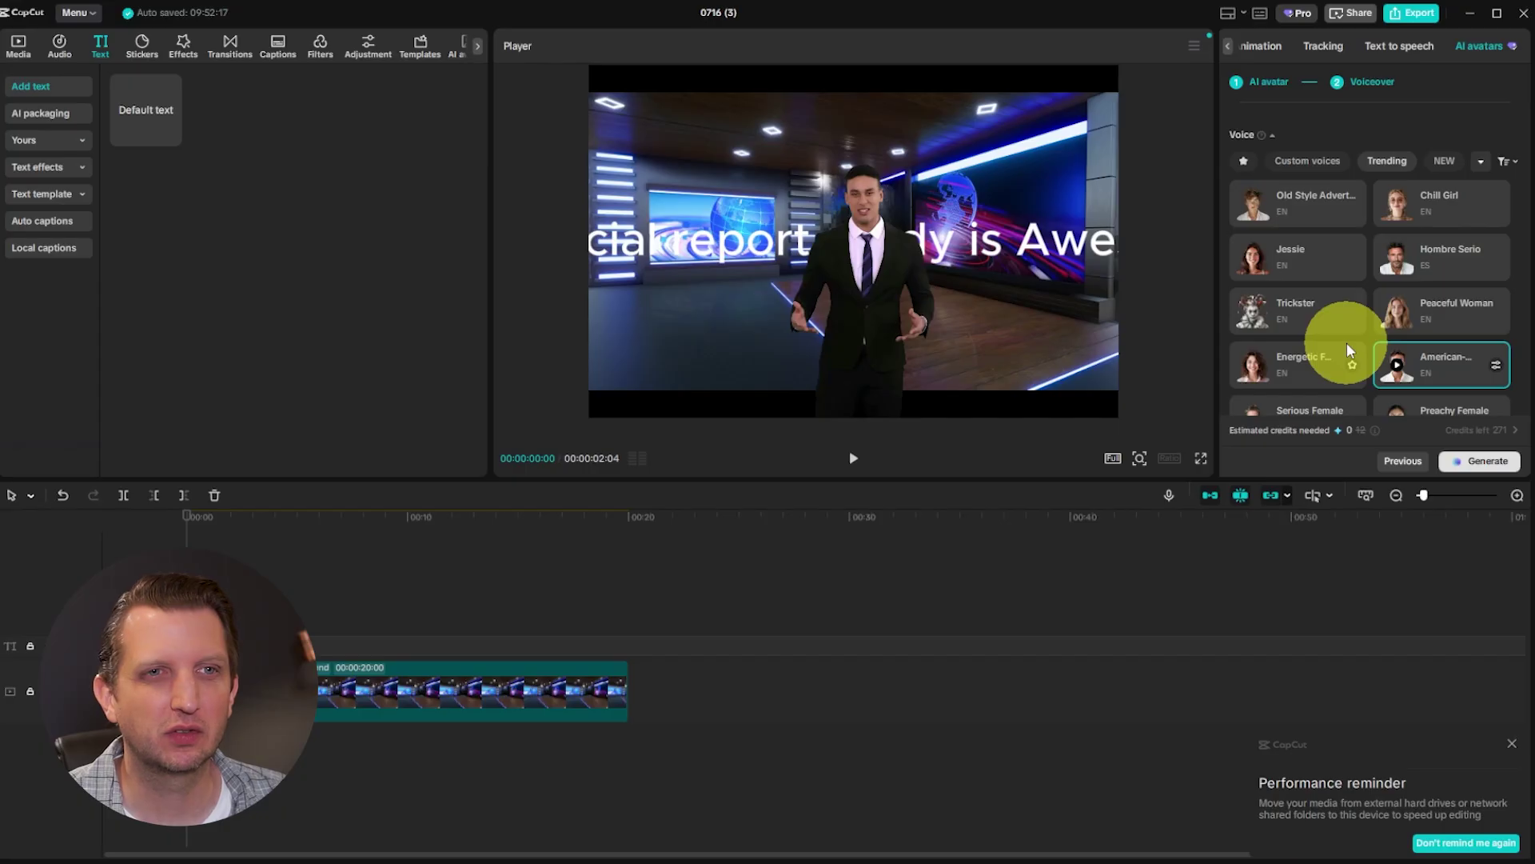
scroll(1346, 342, down, 2)
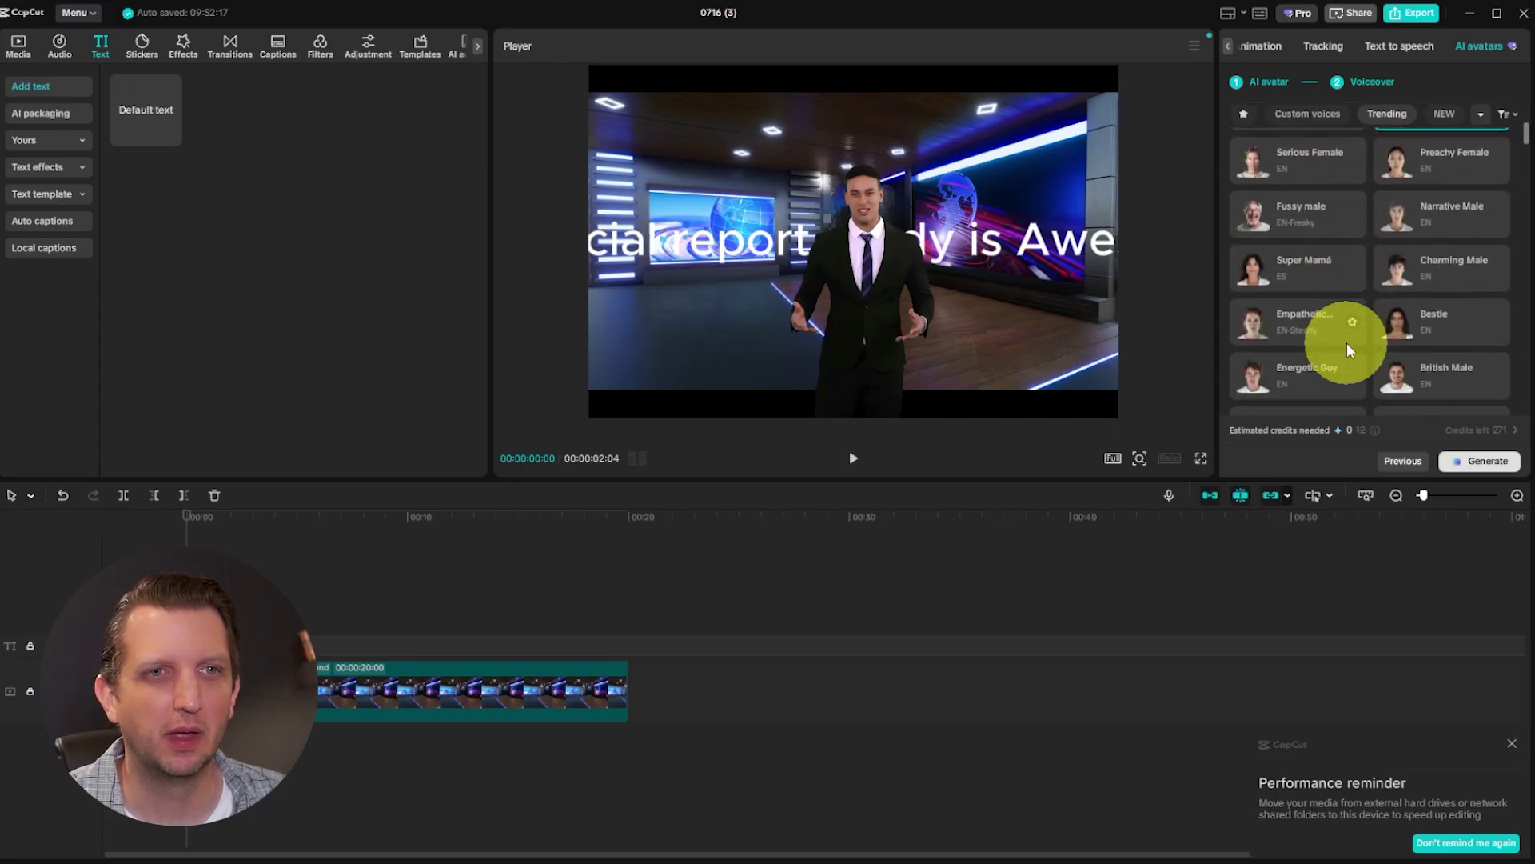
click(1406, 335)
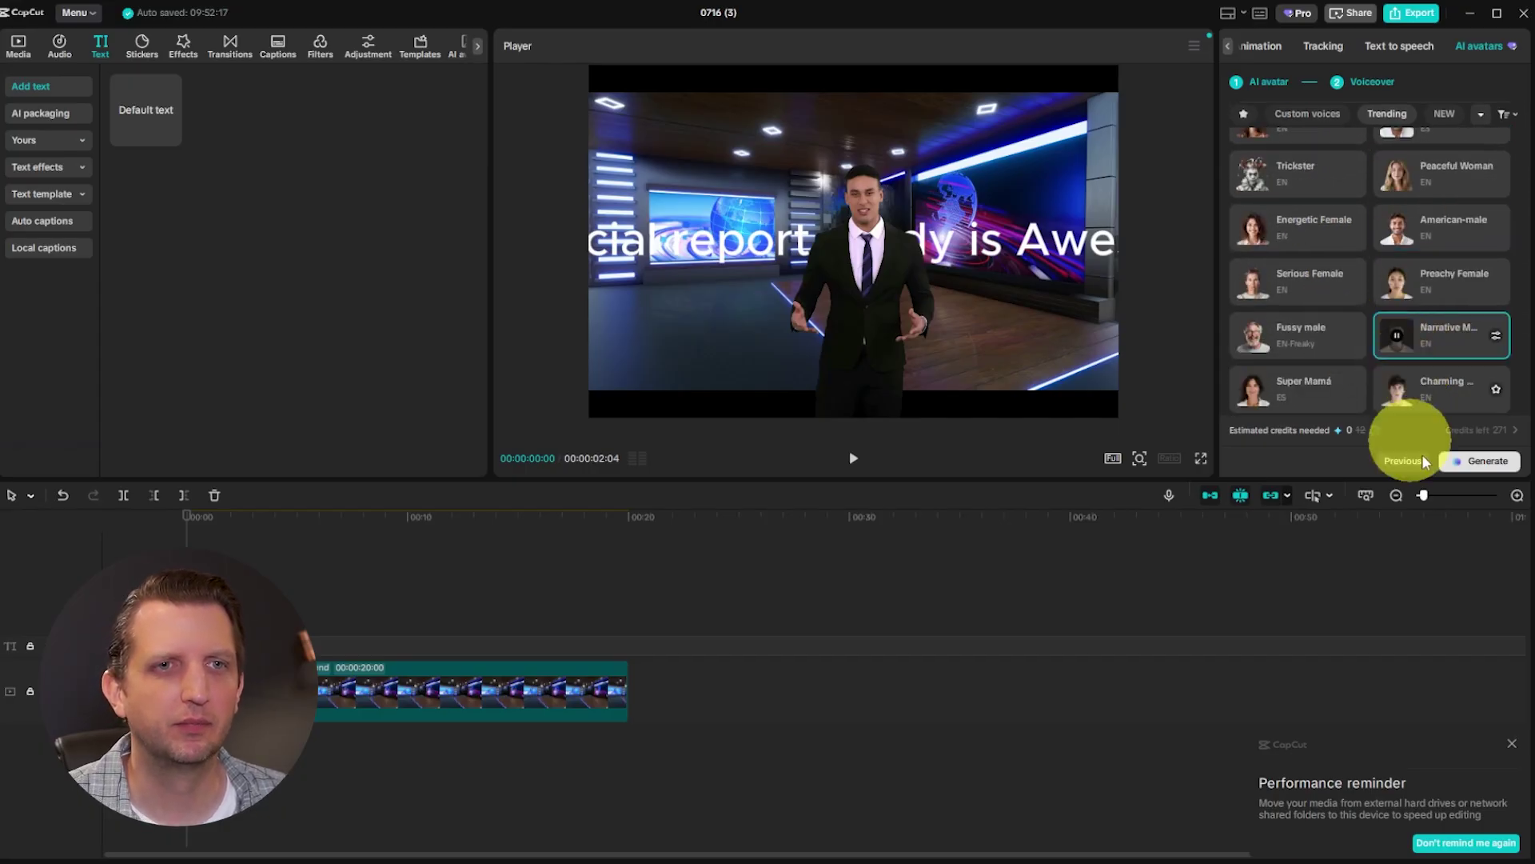
click(1477, 462)
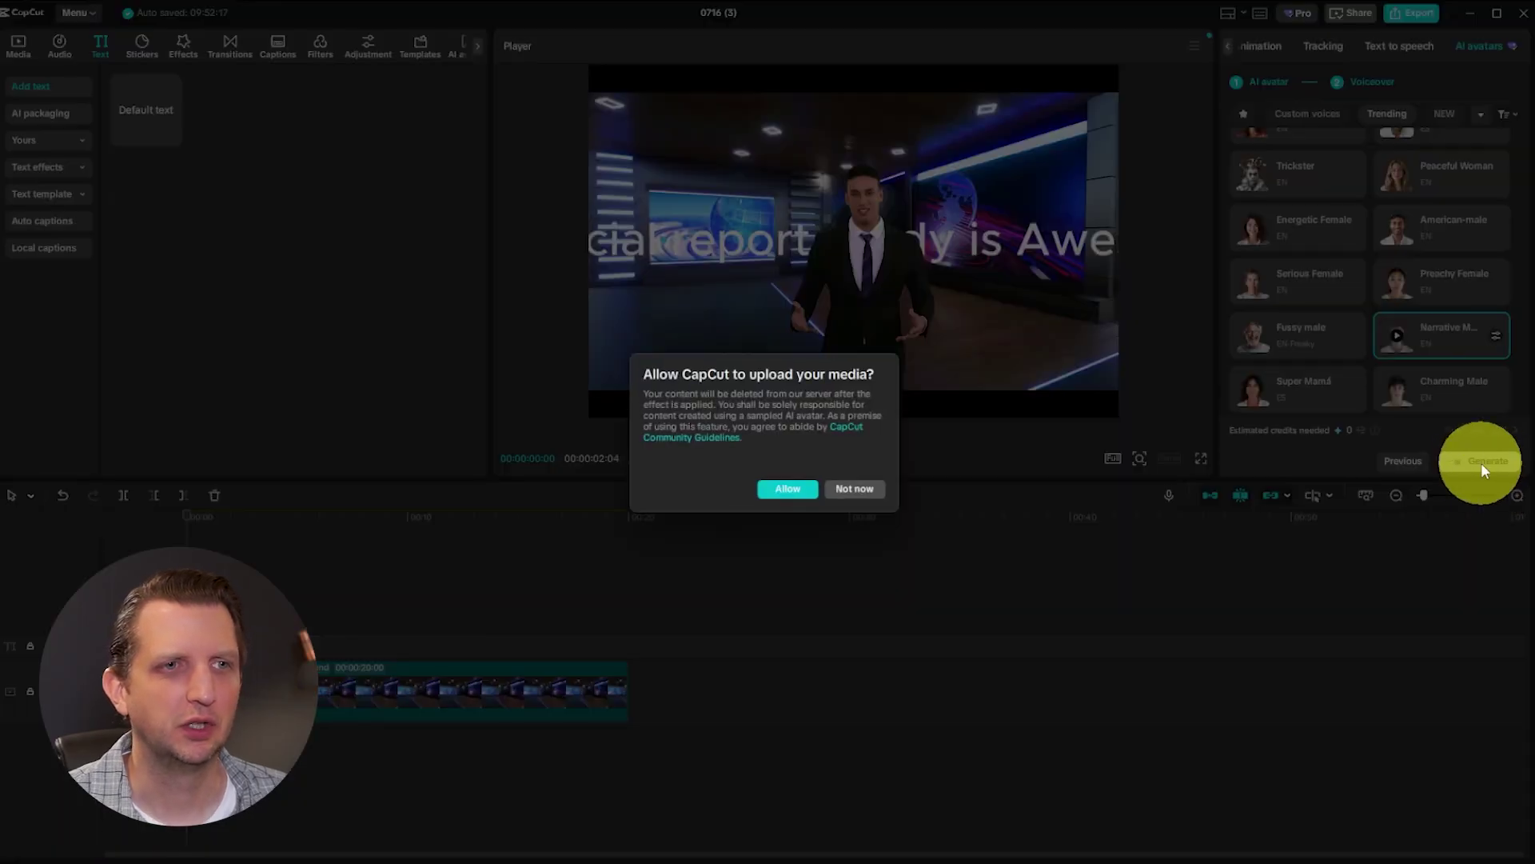
click(785, 488)
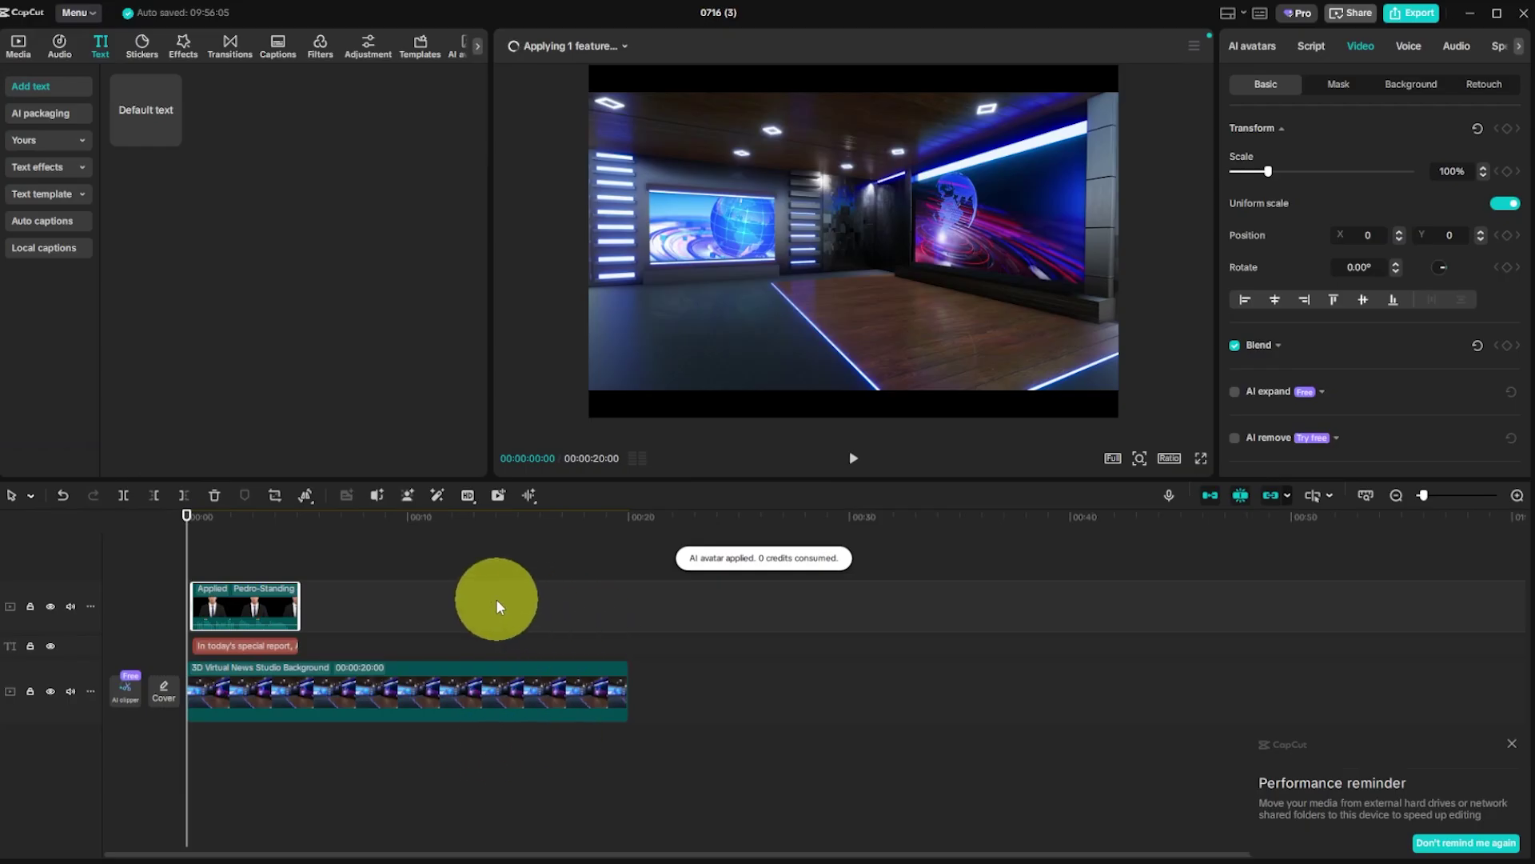
Play back the generated avatar, delete the announcement text clip from the timeline, and replay the scene without it.
key(space)
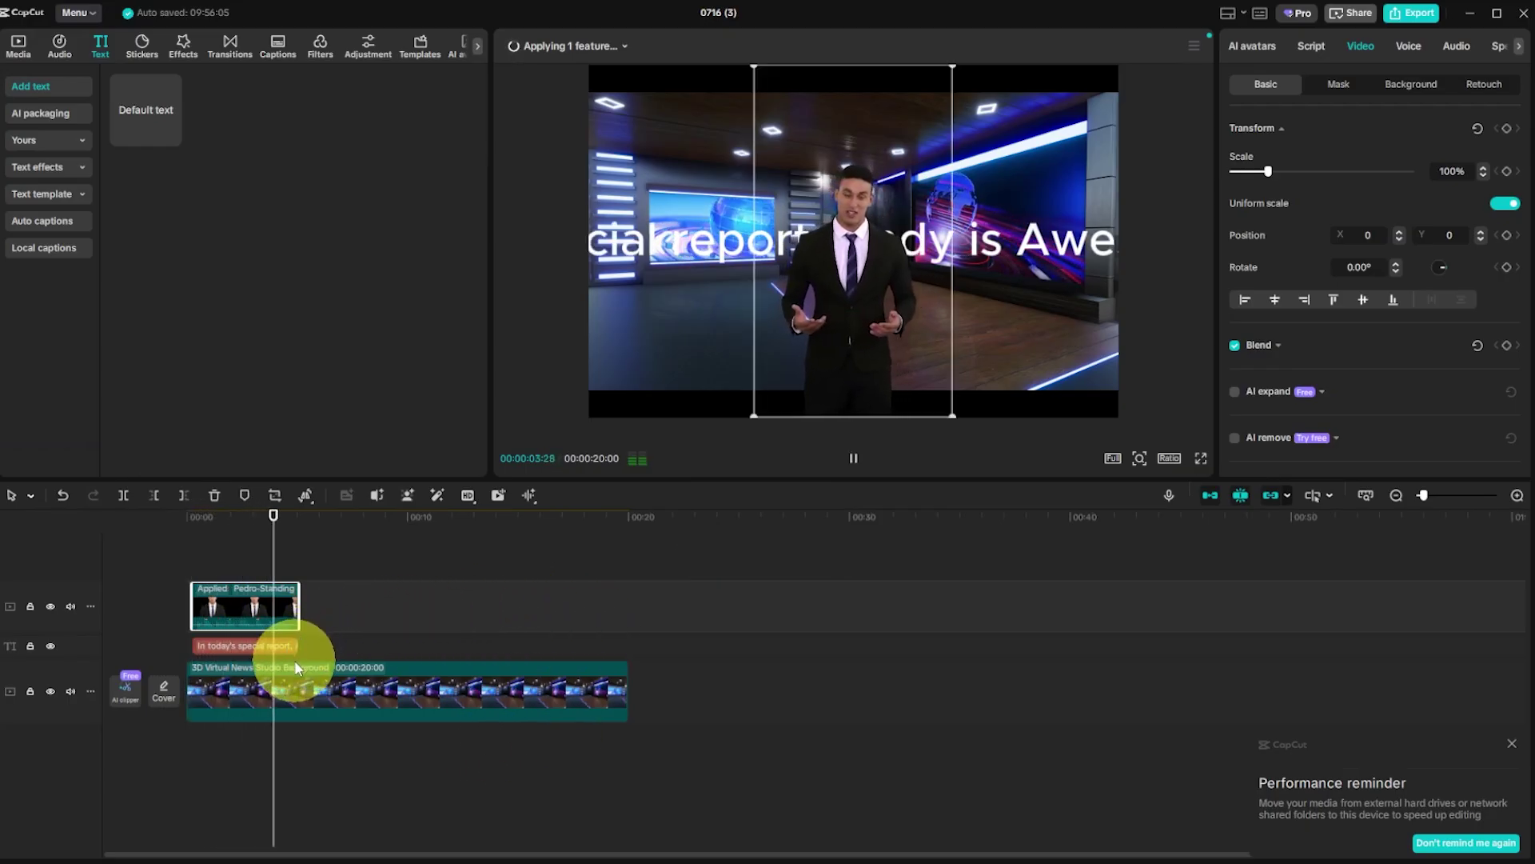
click(246, 644)
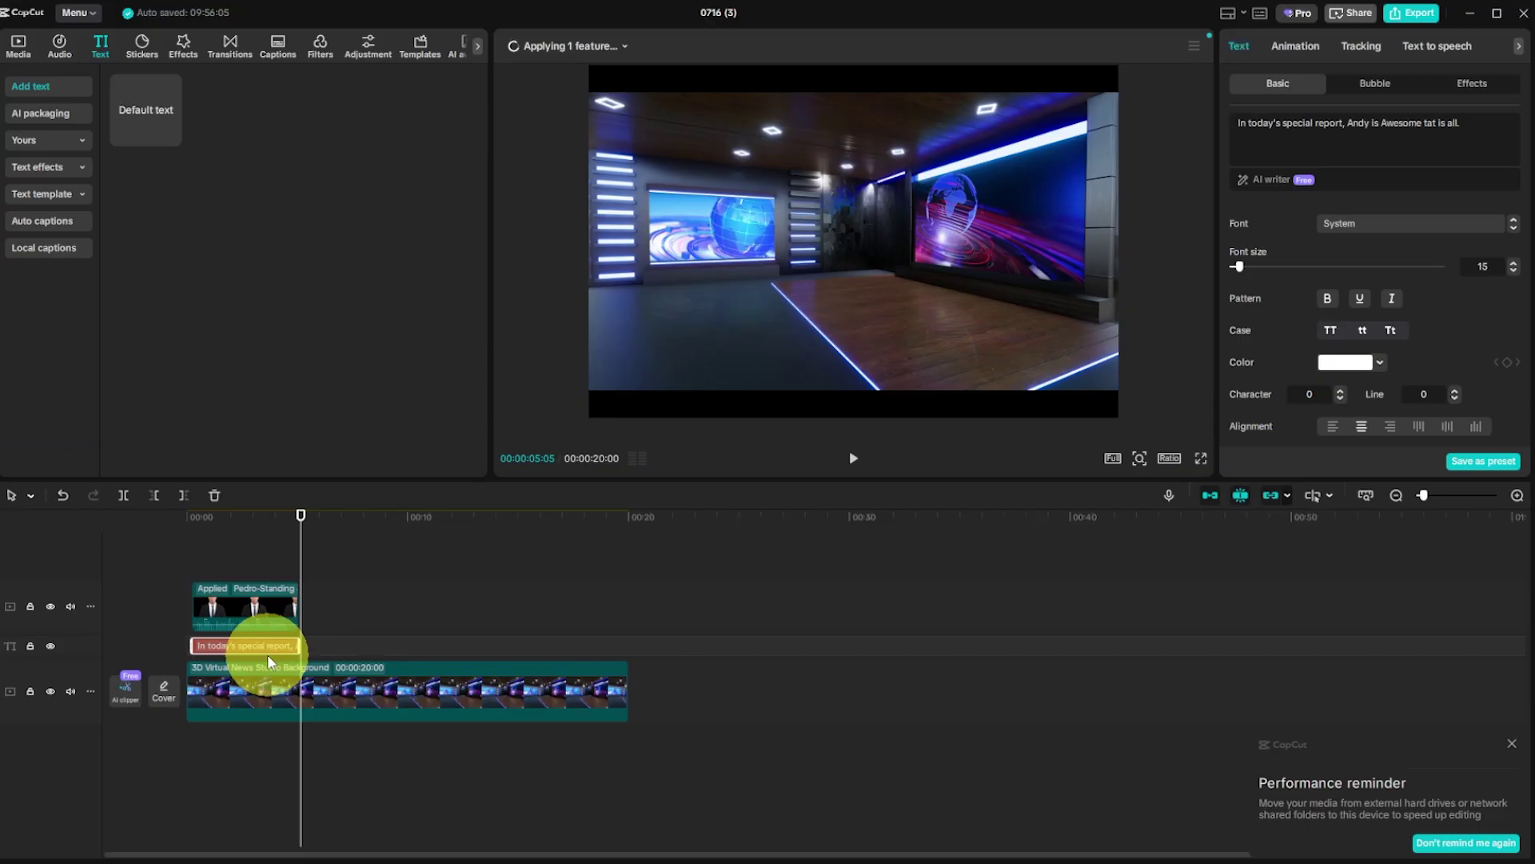
key(Delete)
click(224, 517)
key(space)
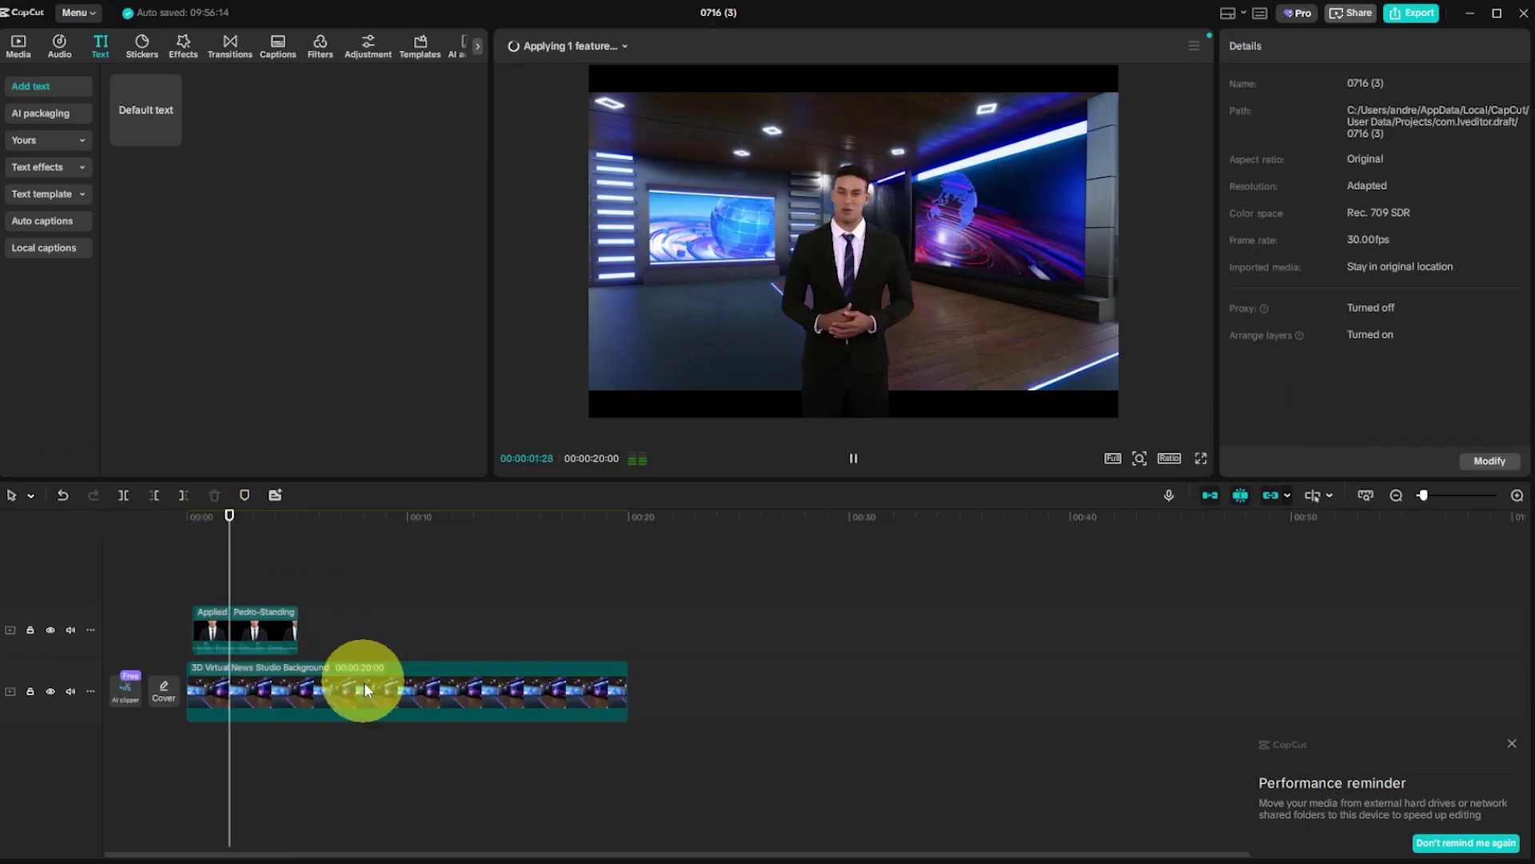
Enlarge the avatar to about 166%, move it to the left of the studio at about X -777, Y -180, and preview it.
click(261, 635)
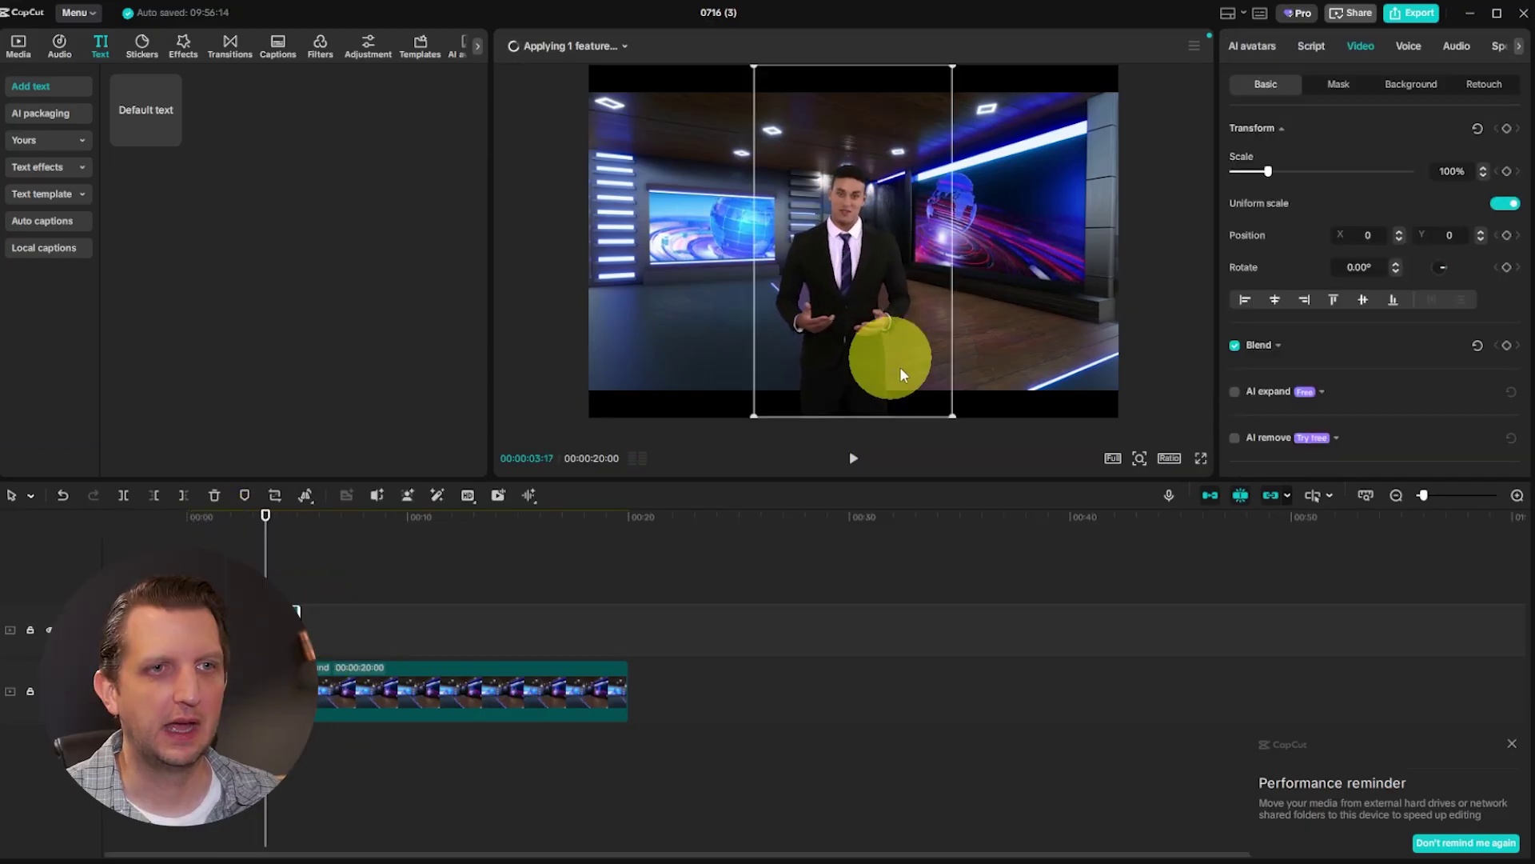
drag(960, 417, 1105, 512)
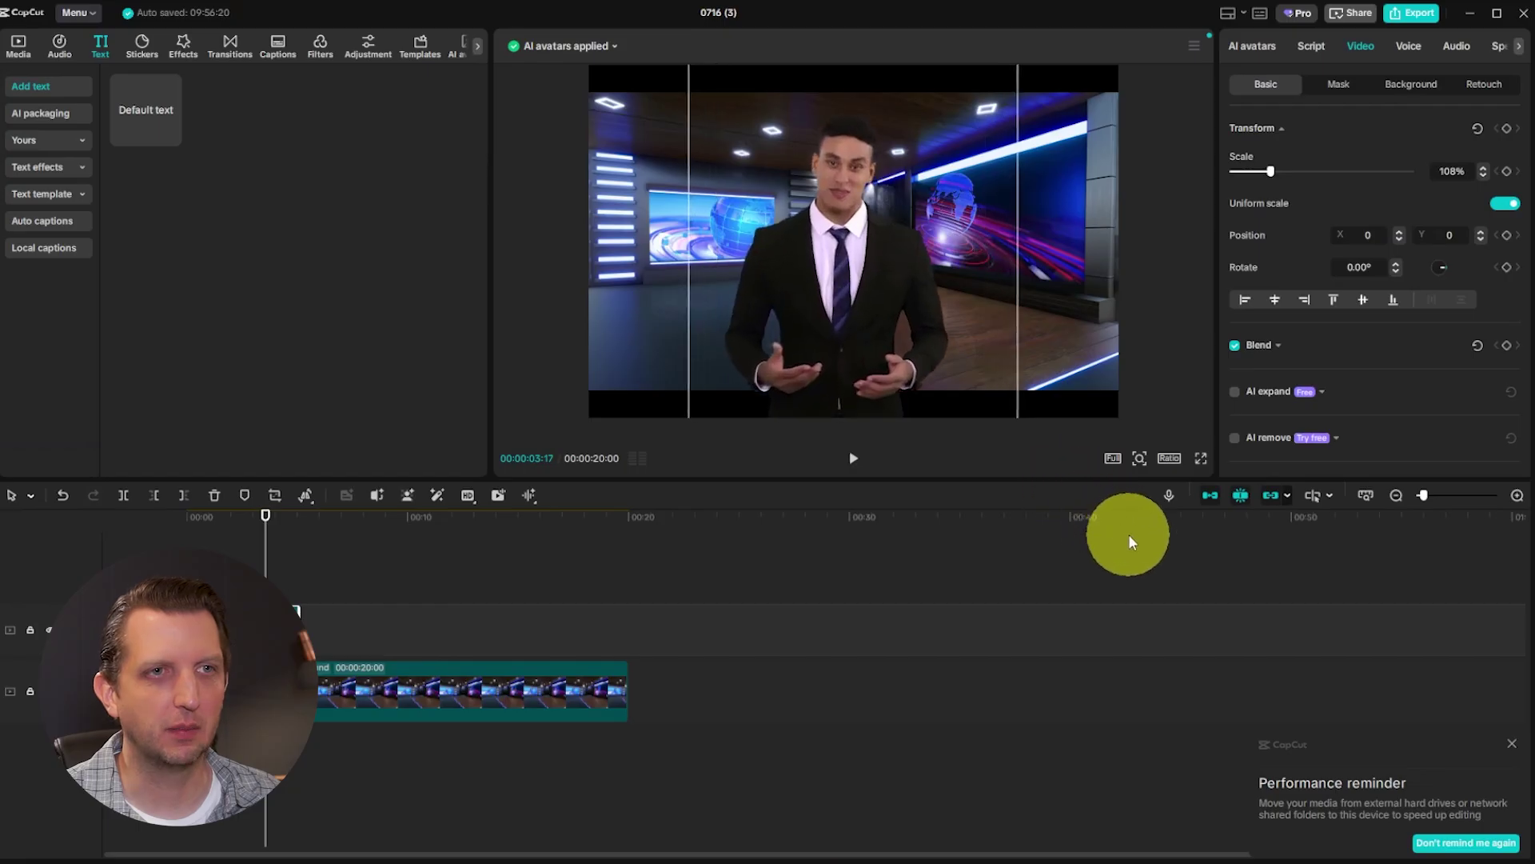
drag(928, 307, 750, 299)
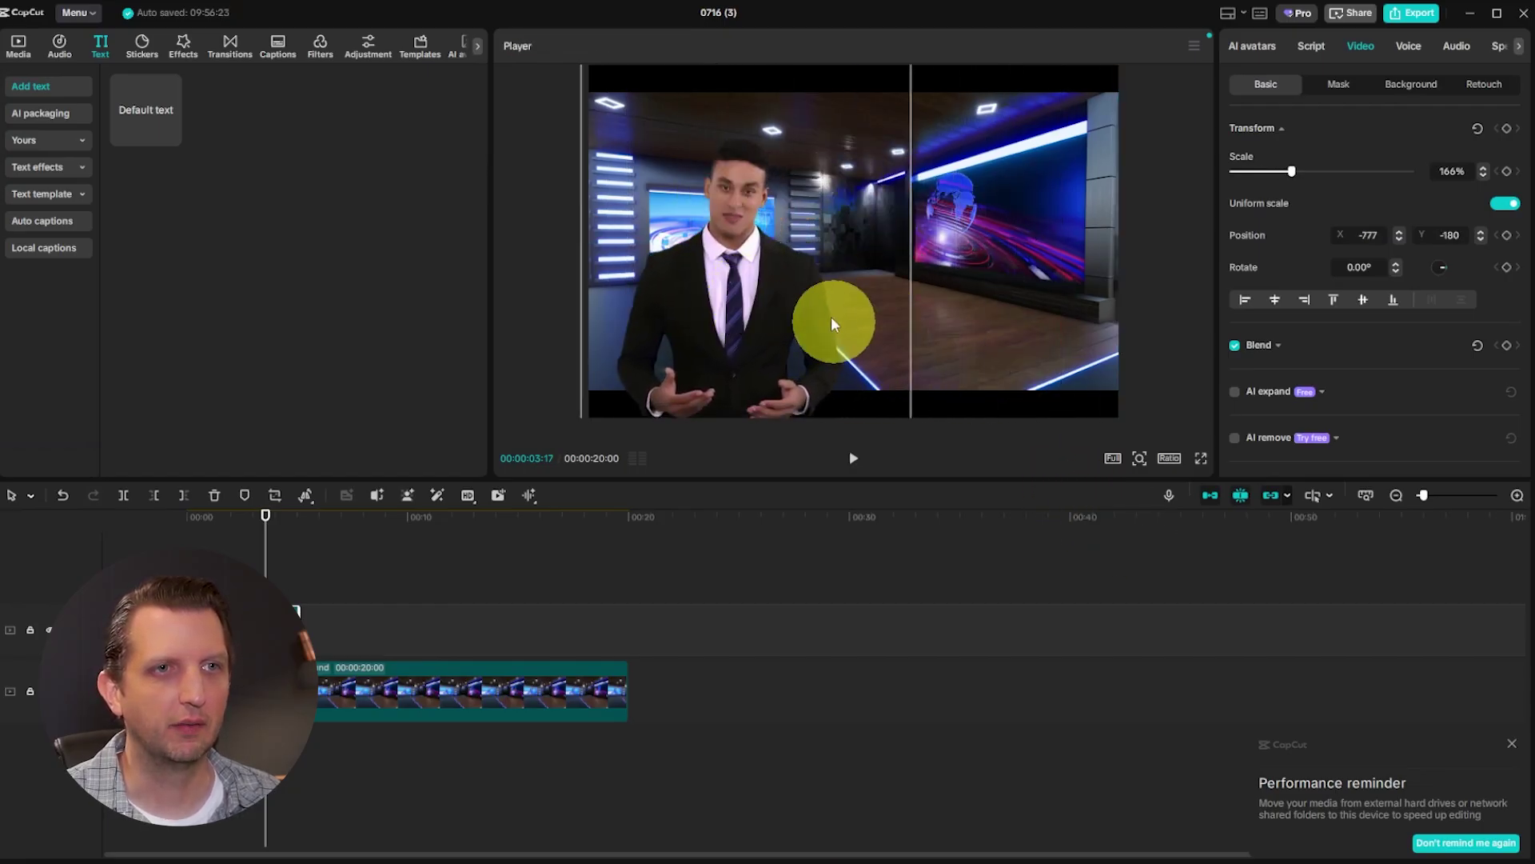
click(324, 607)
key(space)
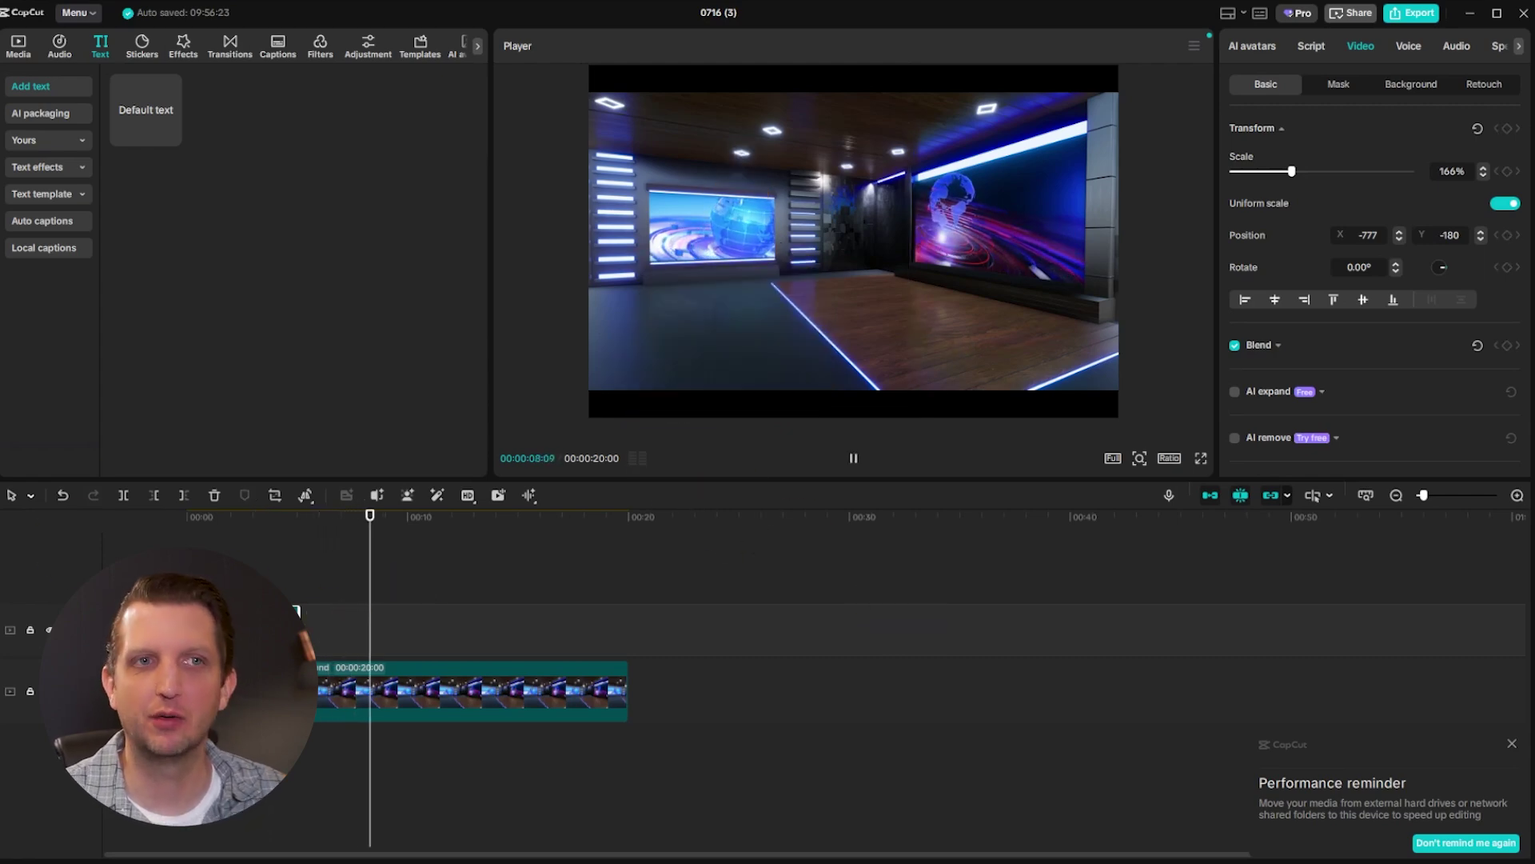
key(space)
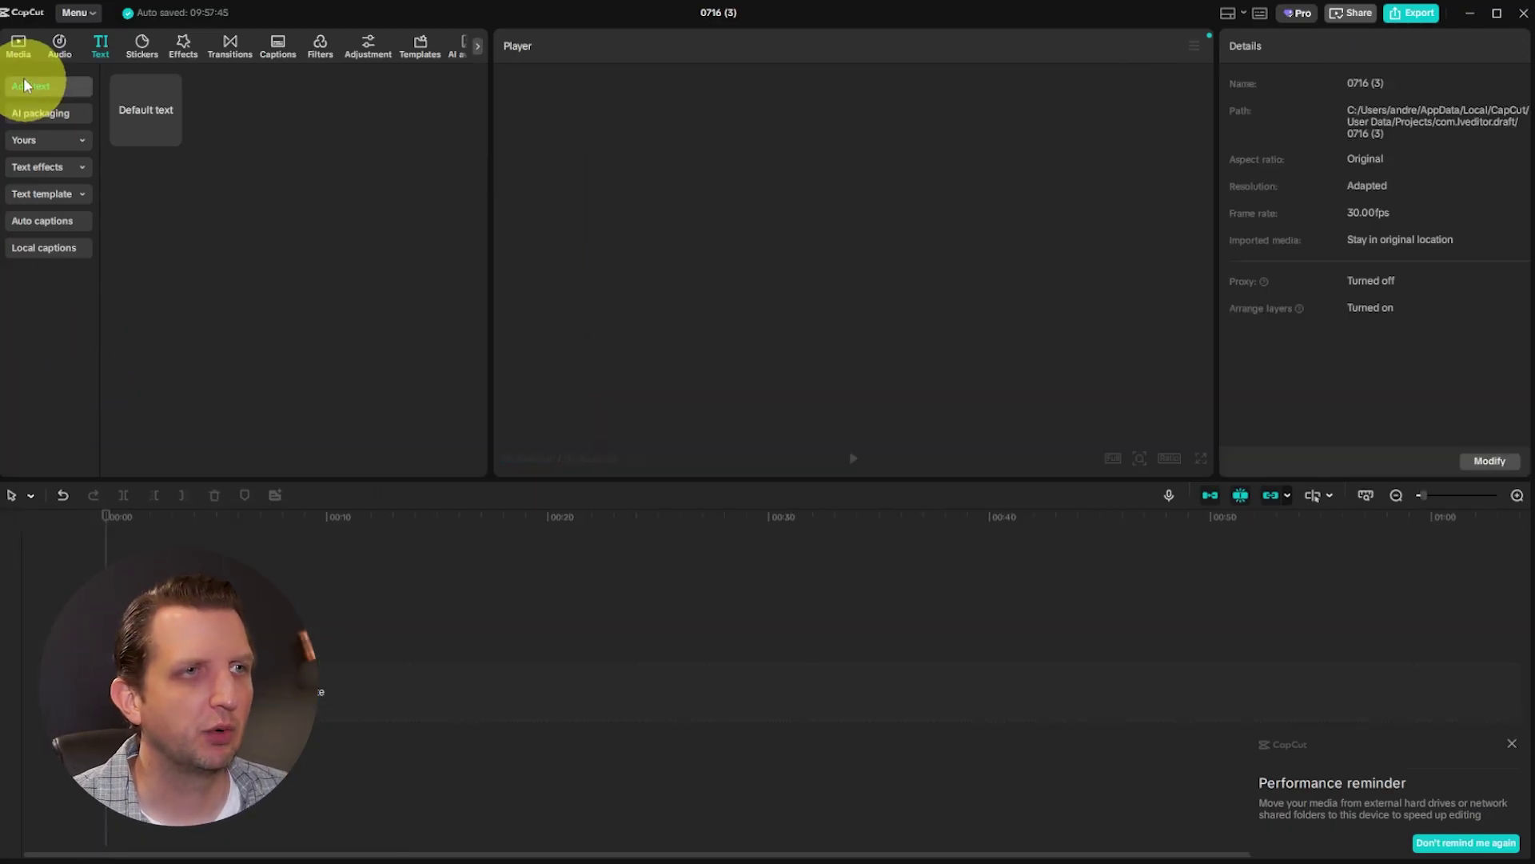
Generate an AI image from the prompt "Modern tech Virtual studio" with the General V3.0 model and original aspect ratio.
click(20, 49)
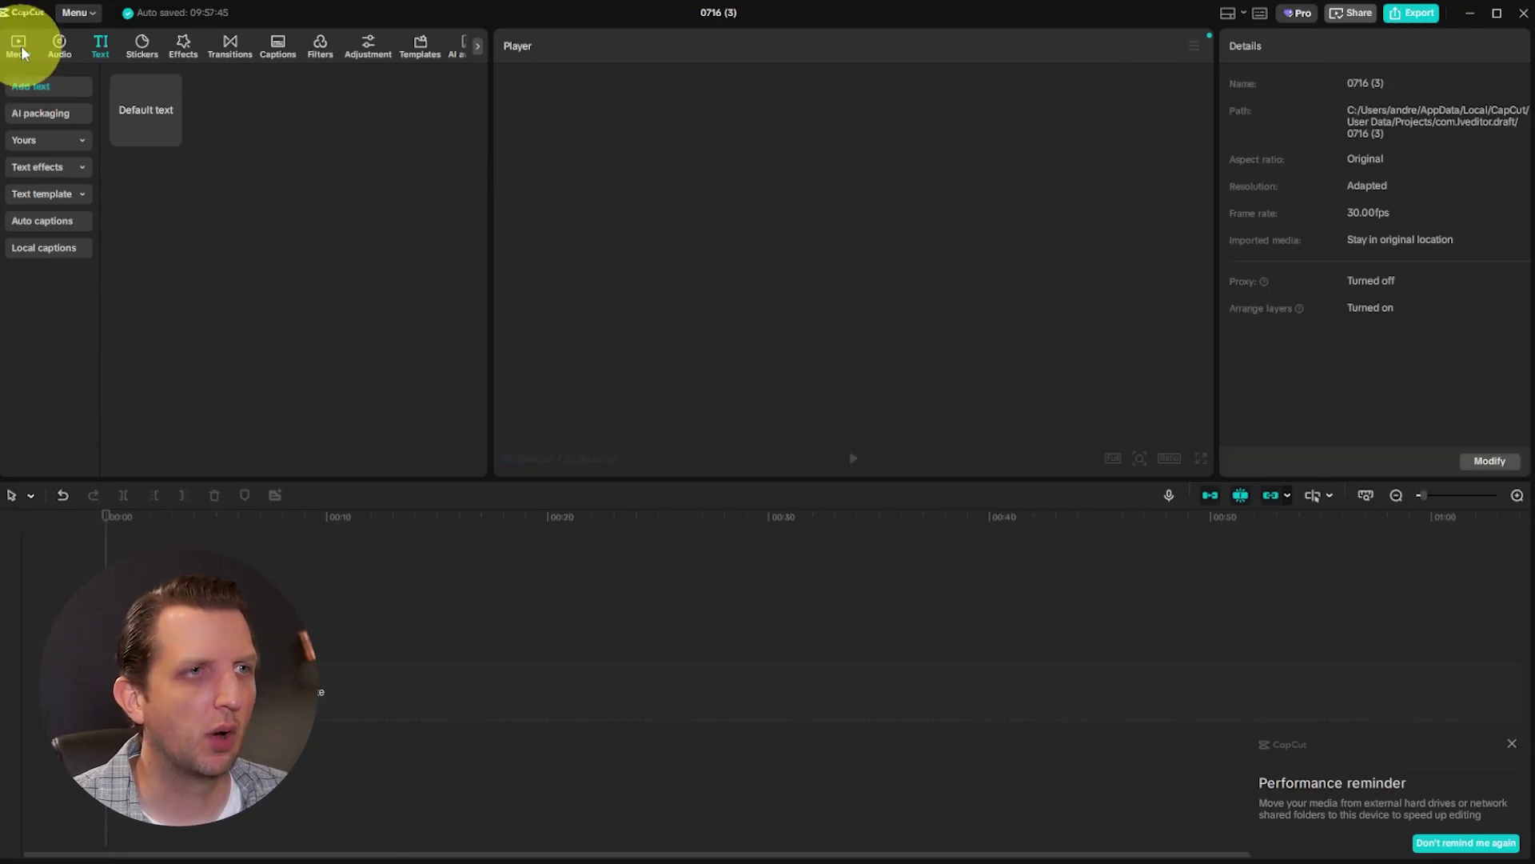
click(47, 139)
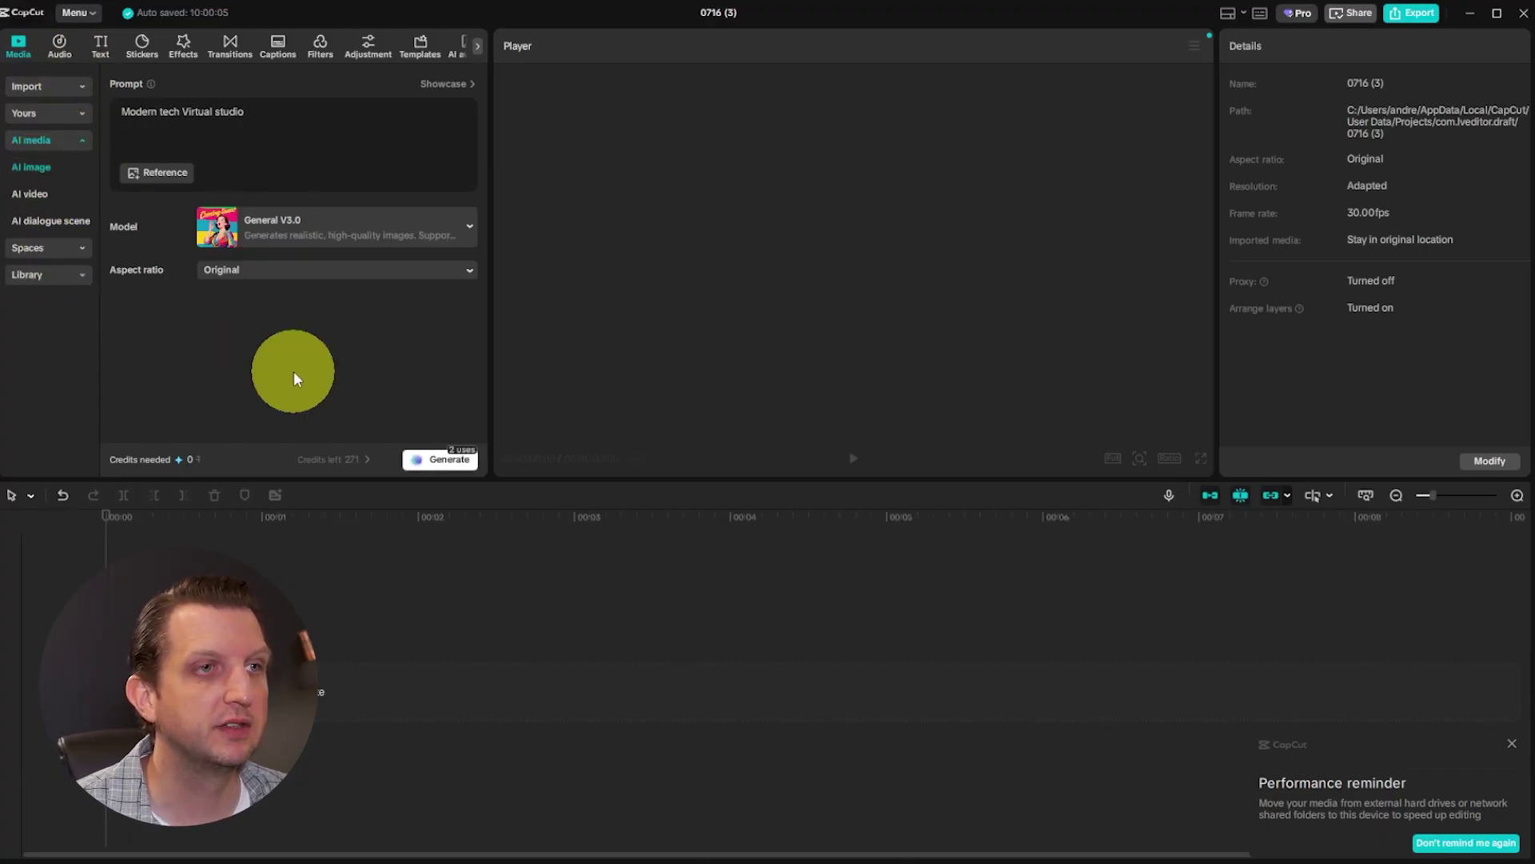
click(440, 459)
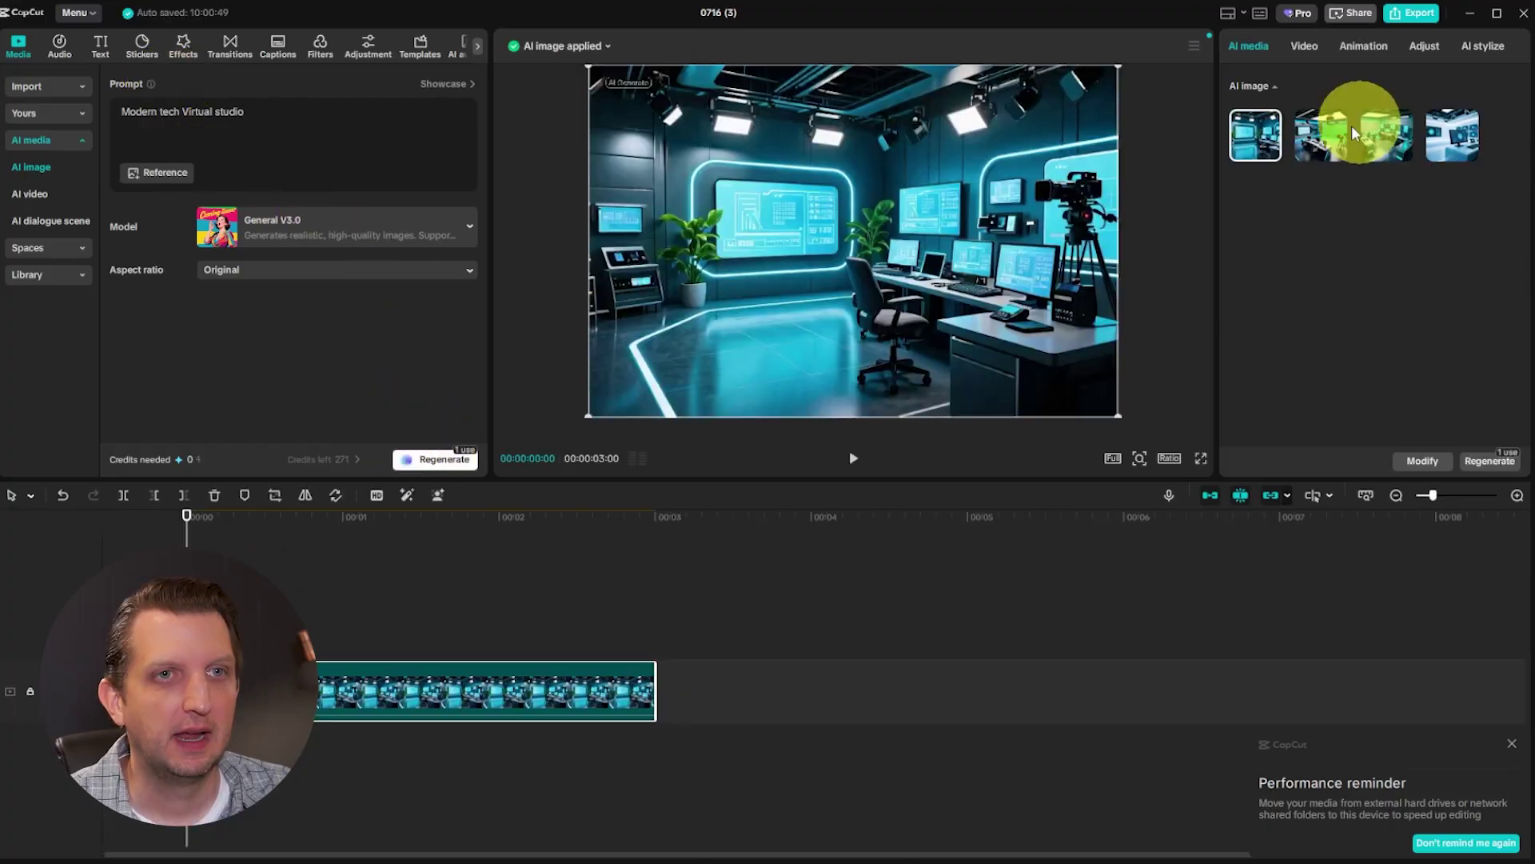
Compare the generated studio images and choose the fourth one, the white and blue control room with a desk.
click(1338, 144)
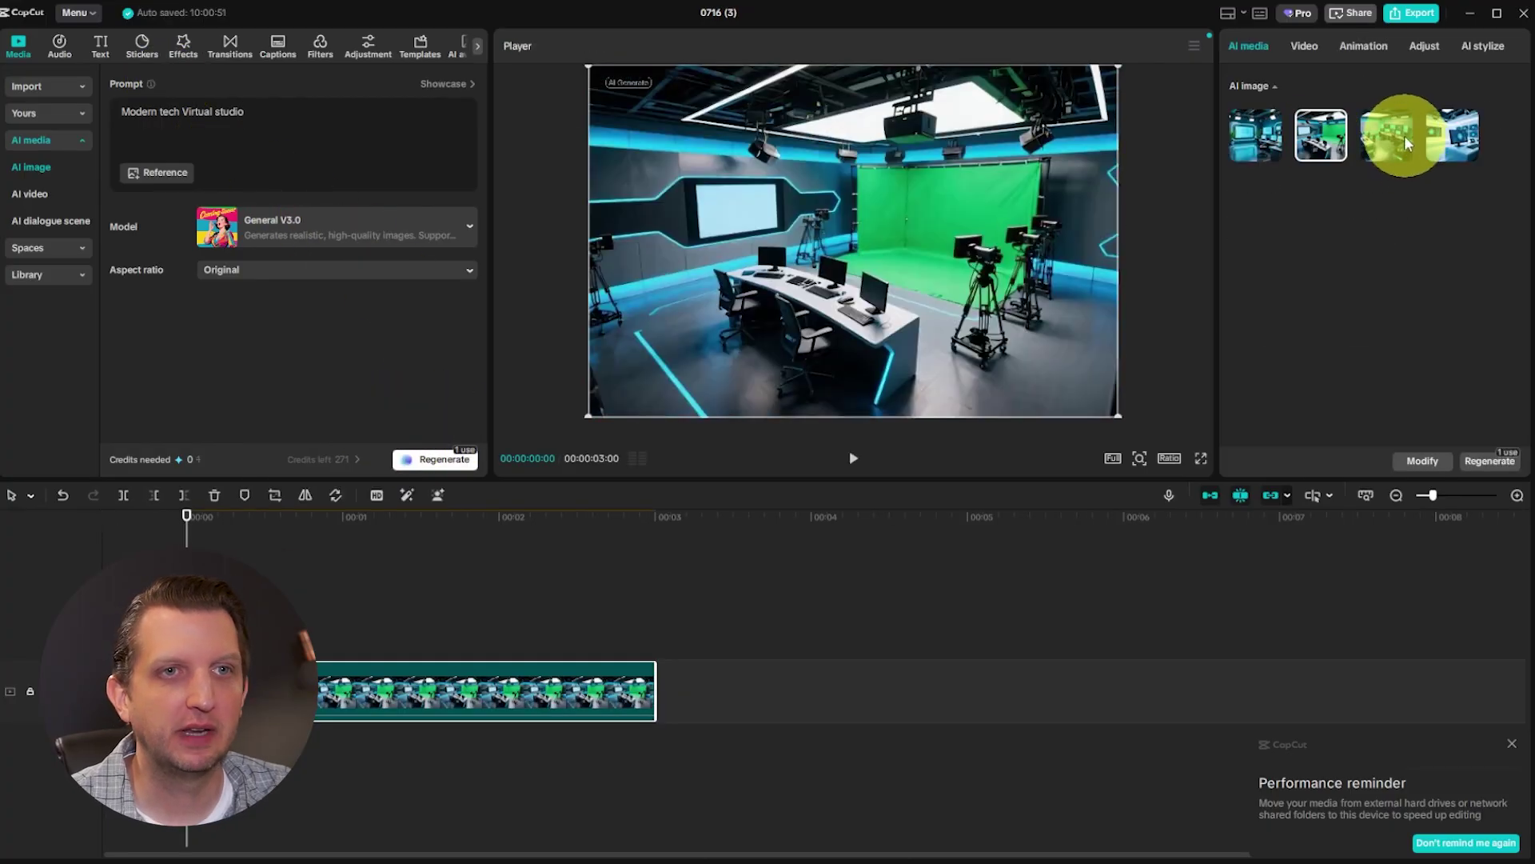
click(1392, 136)
click(1474, 148)
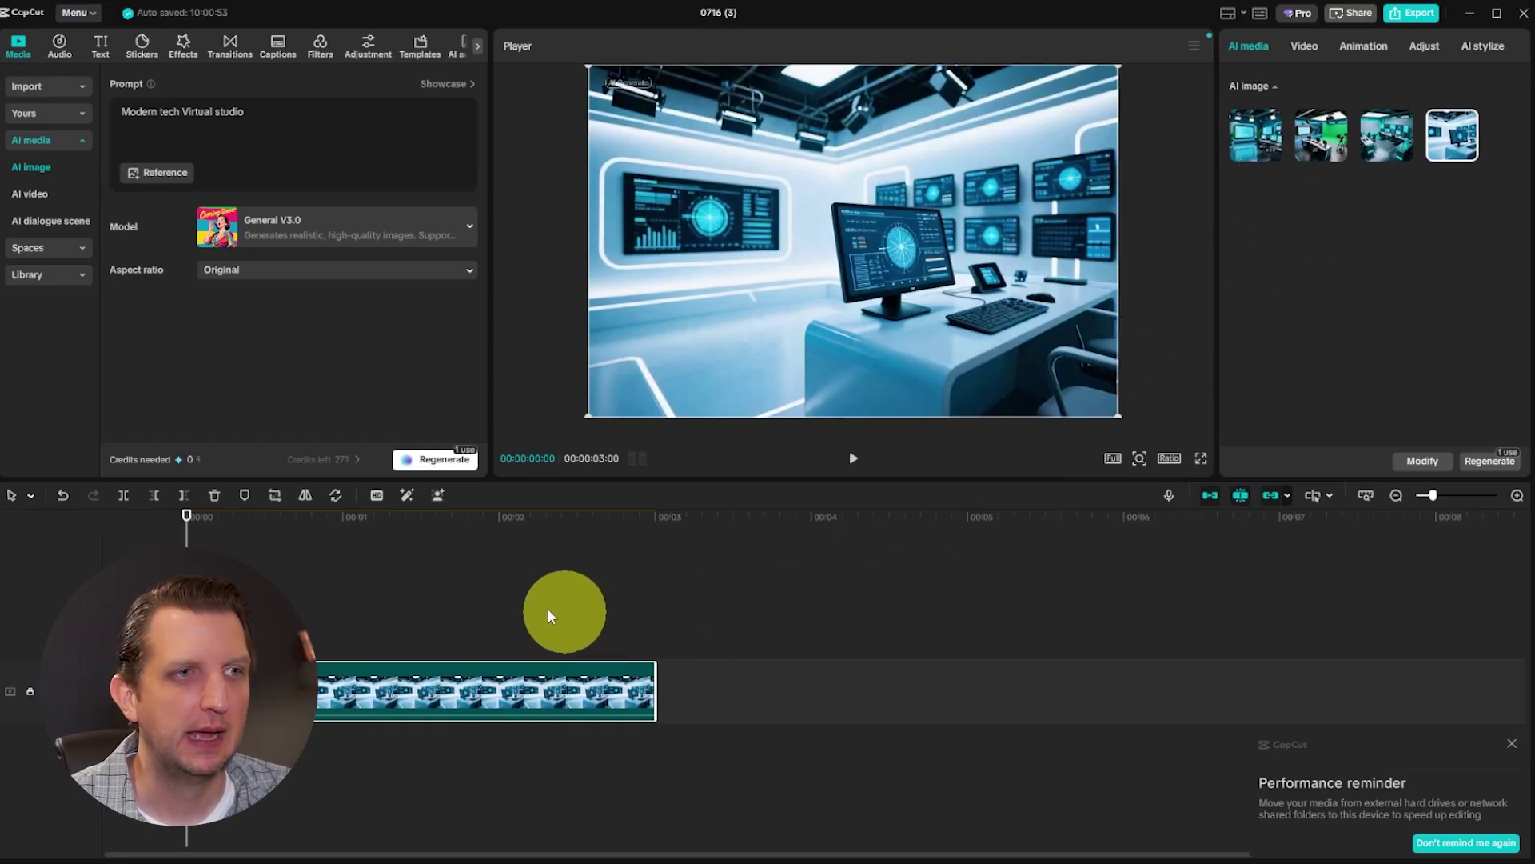
Place IMG_7803.MOV on the track above the AI studio image and remove its background with auto removal.
click(54, 89)
drag(152, 167, 183, 638)
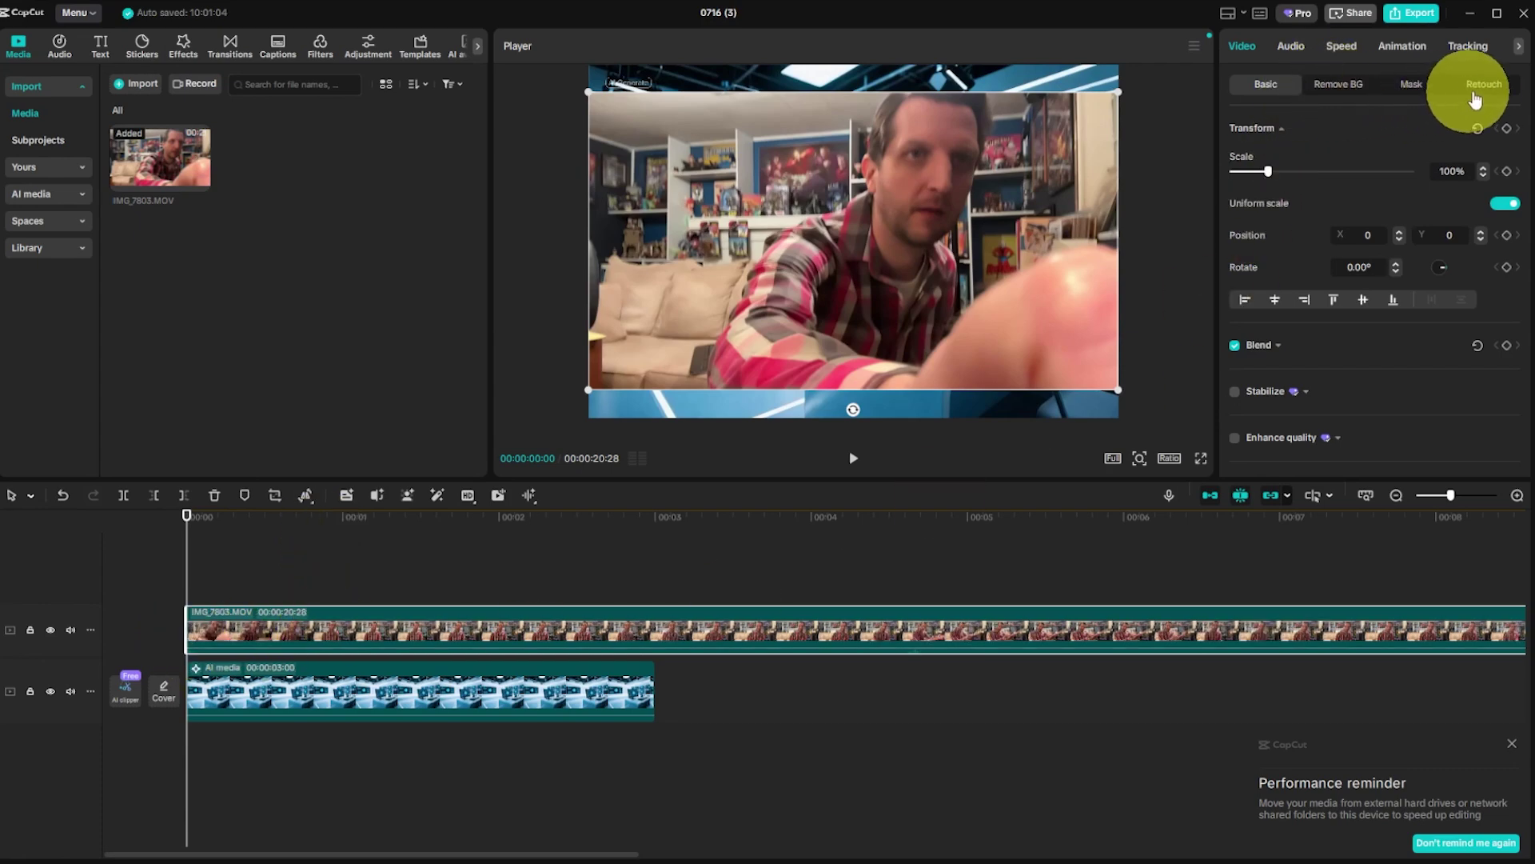
click(1338, 84)
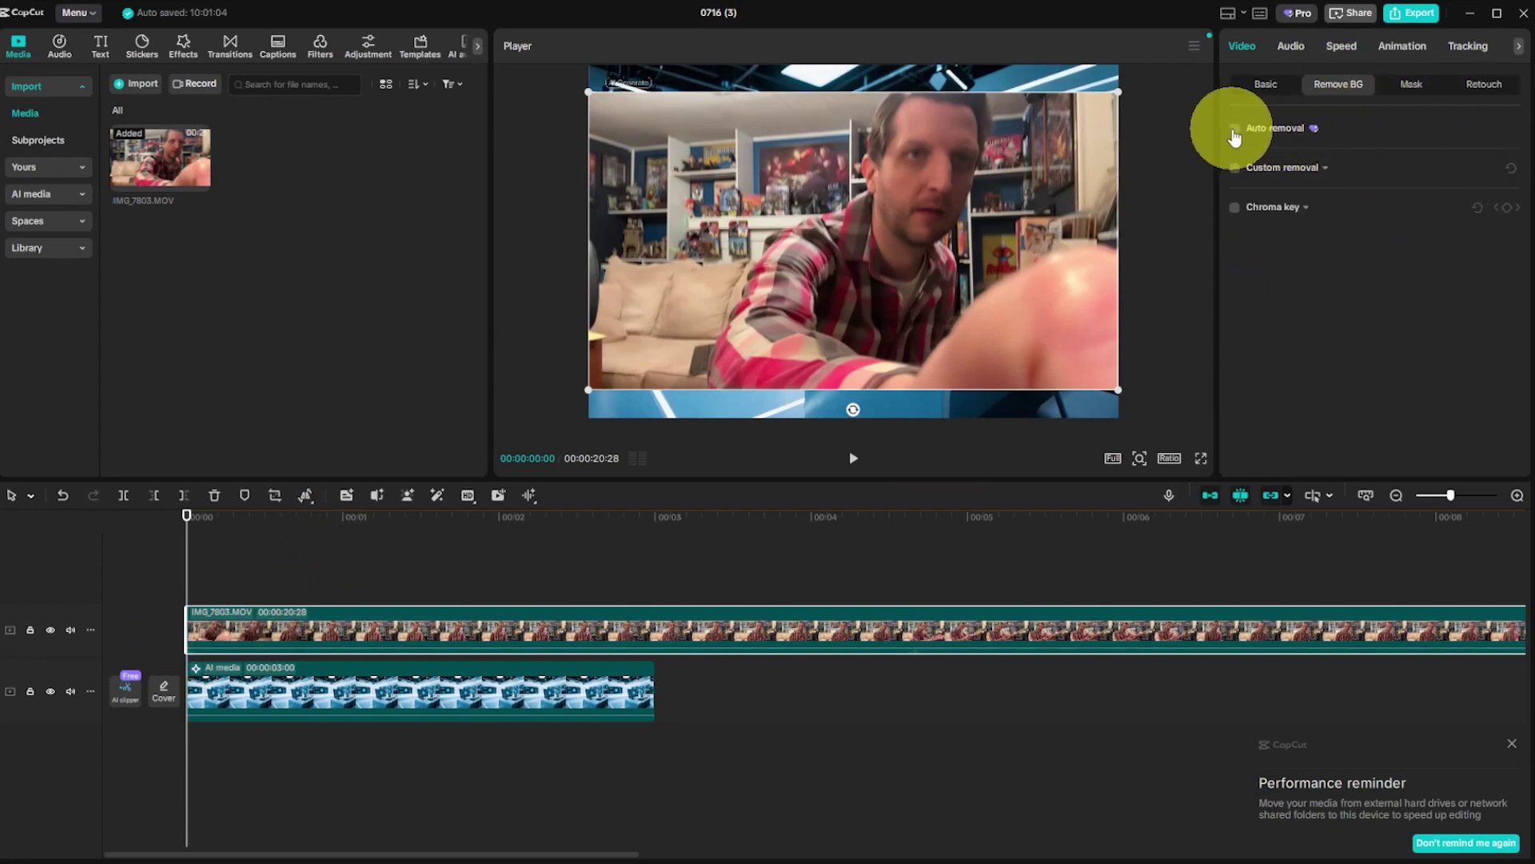
click(1235, 129)
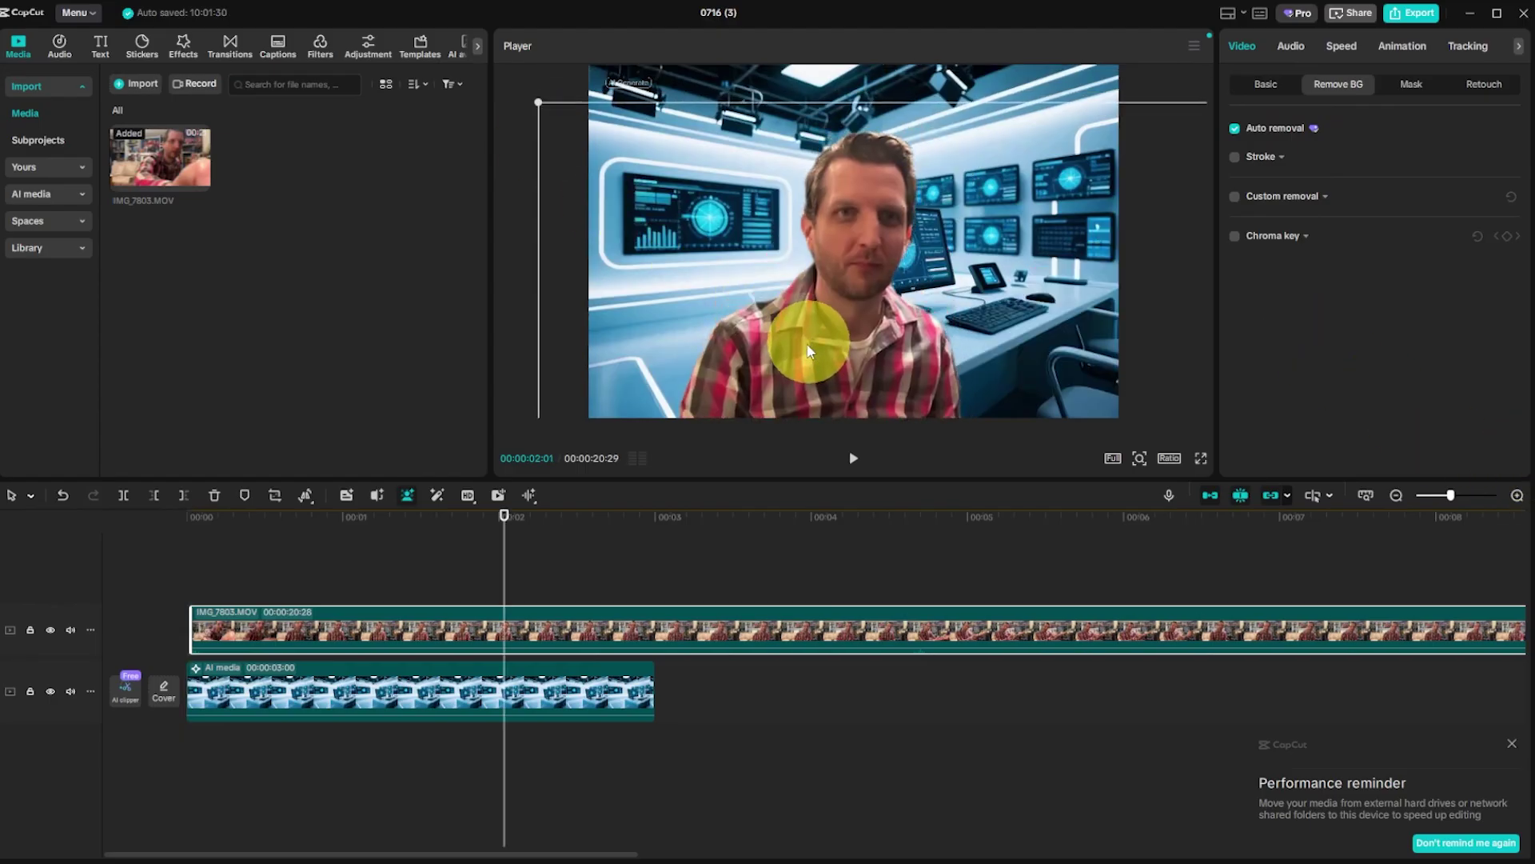
Move the cut-out man toward the left of the frame and extend the AI studio image clip to about 8 seconds.
drag(812, 333, 780, 334)
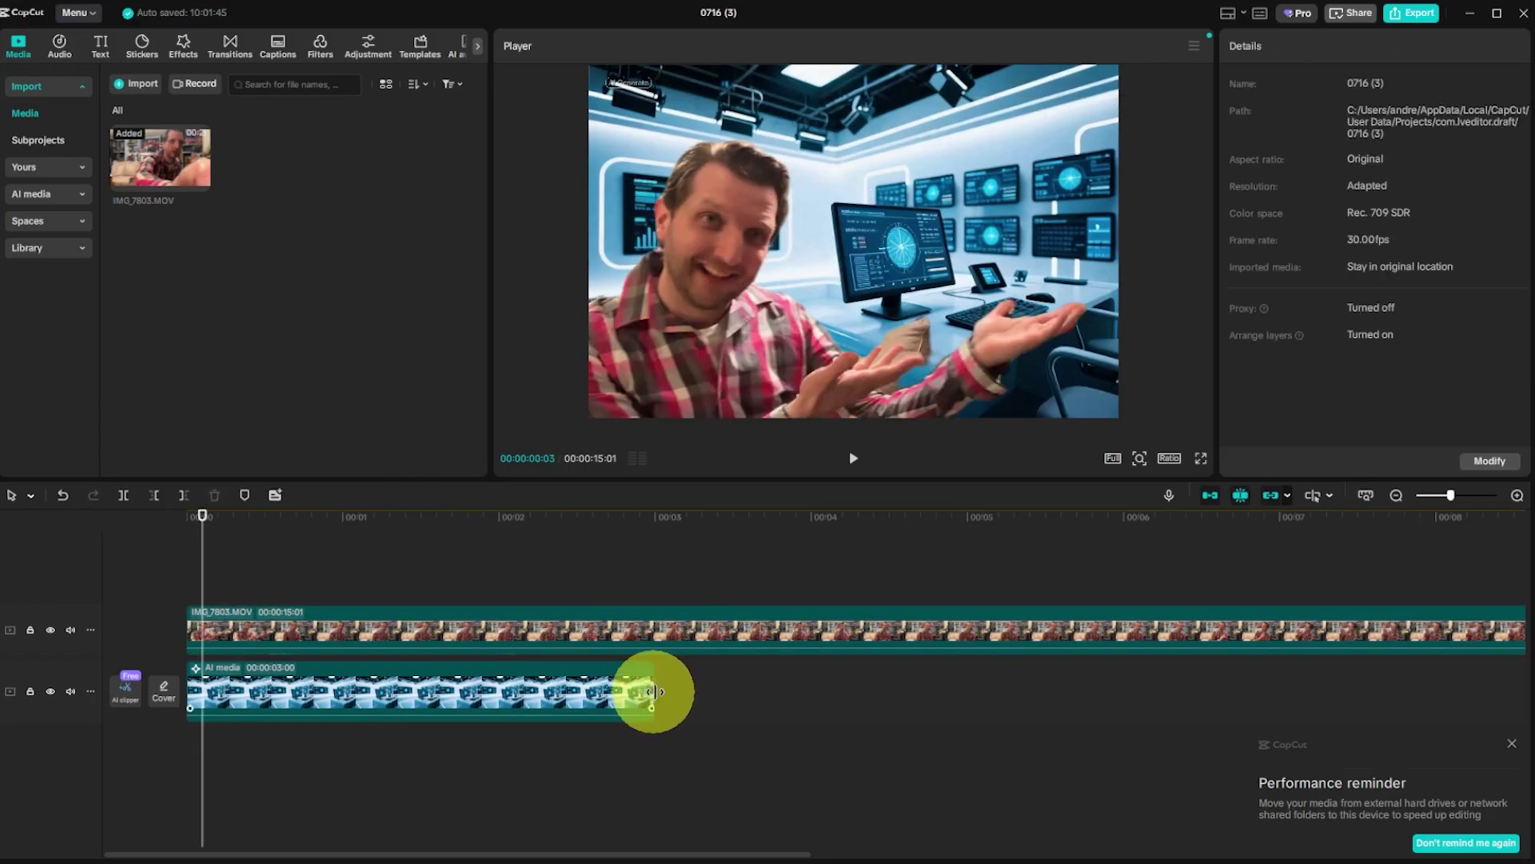
drag(654, 691, 1425, 663)
click(708, 528)
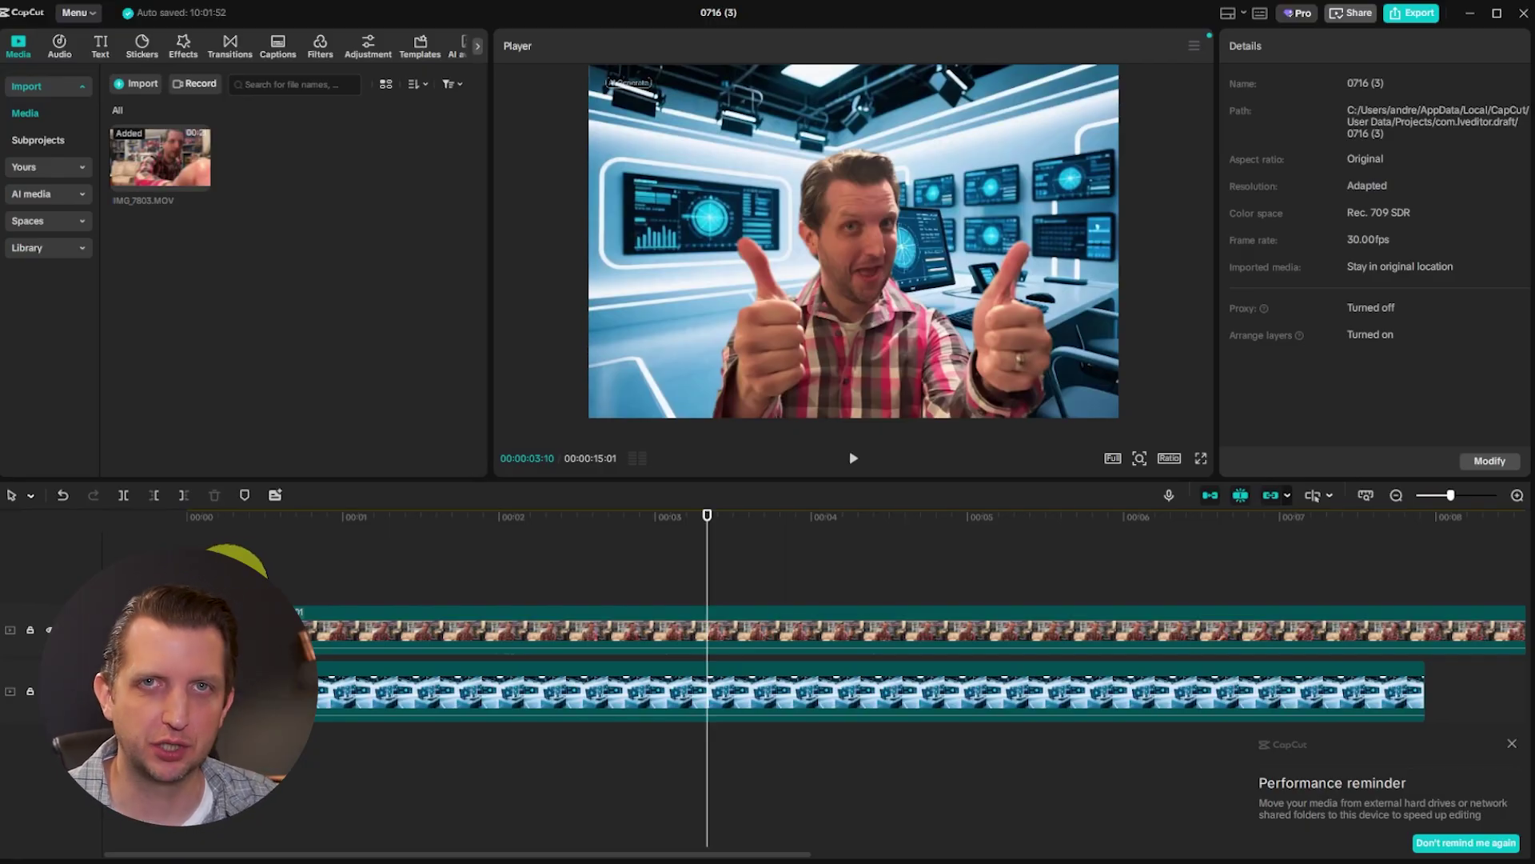
Delete the man's video and the AI studio image from the timeline.
click(257, 707)
key(Delete)
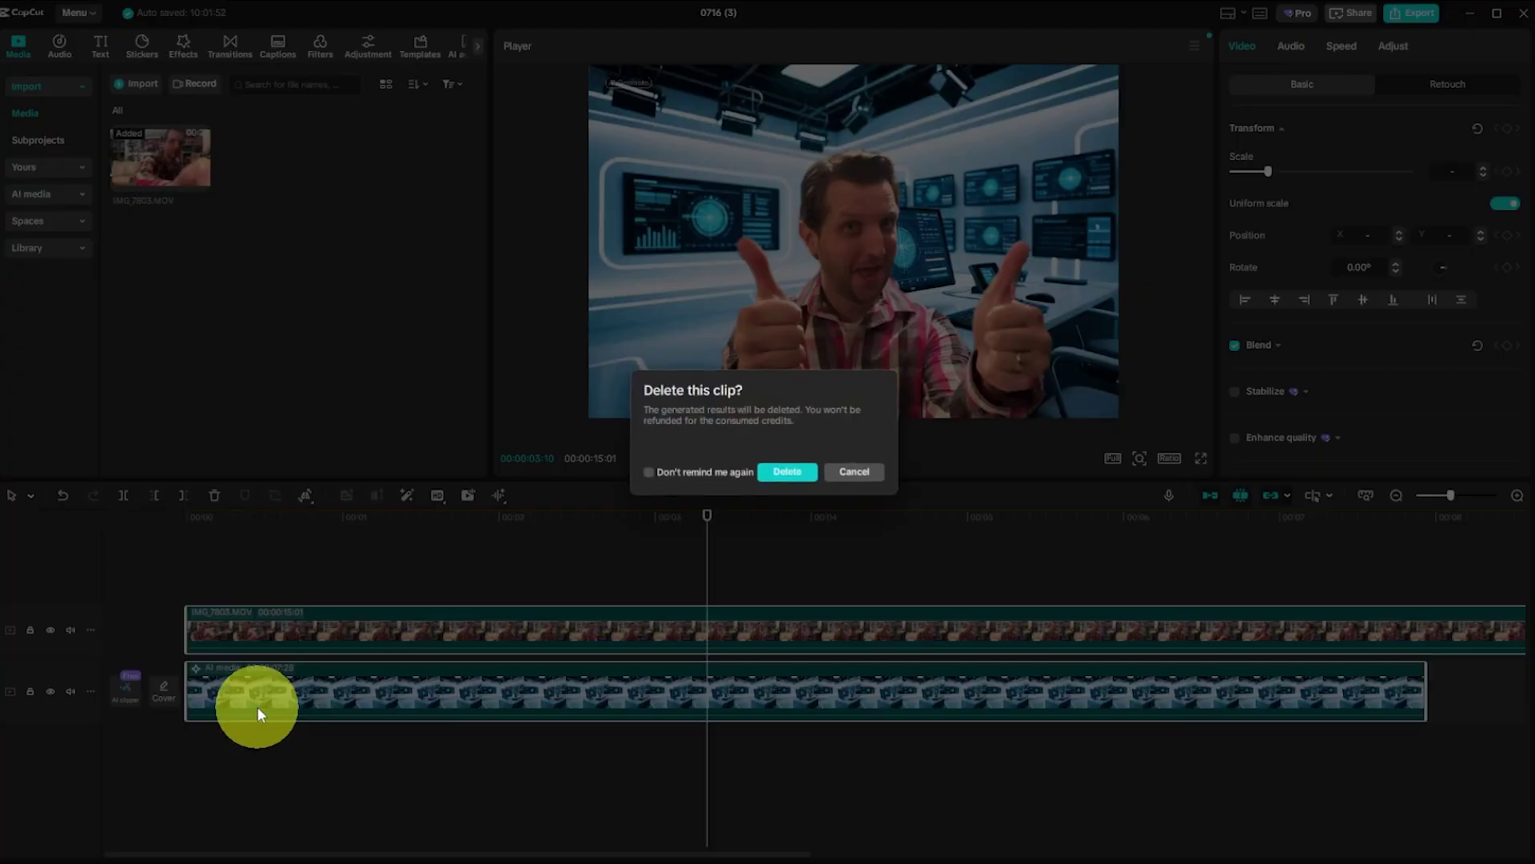
click(786, 472)
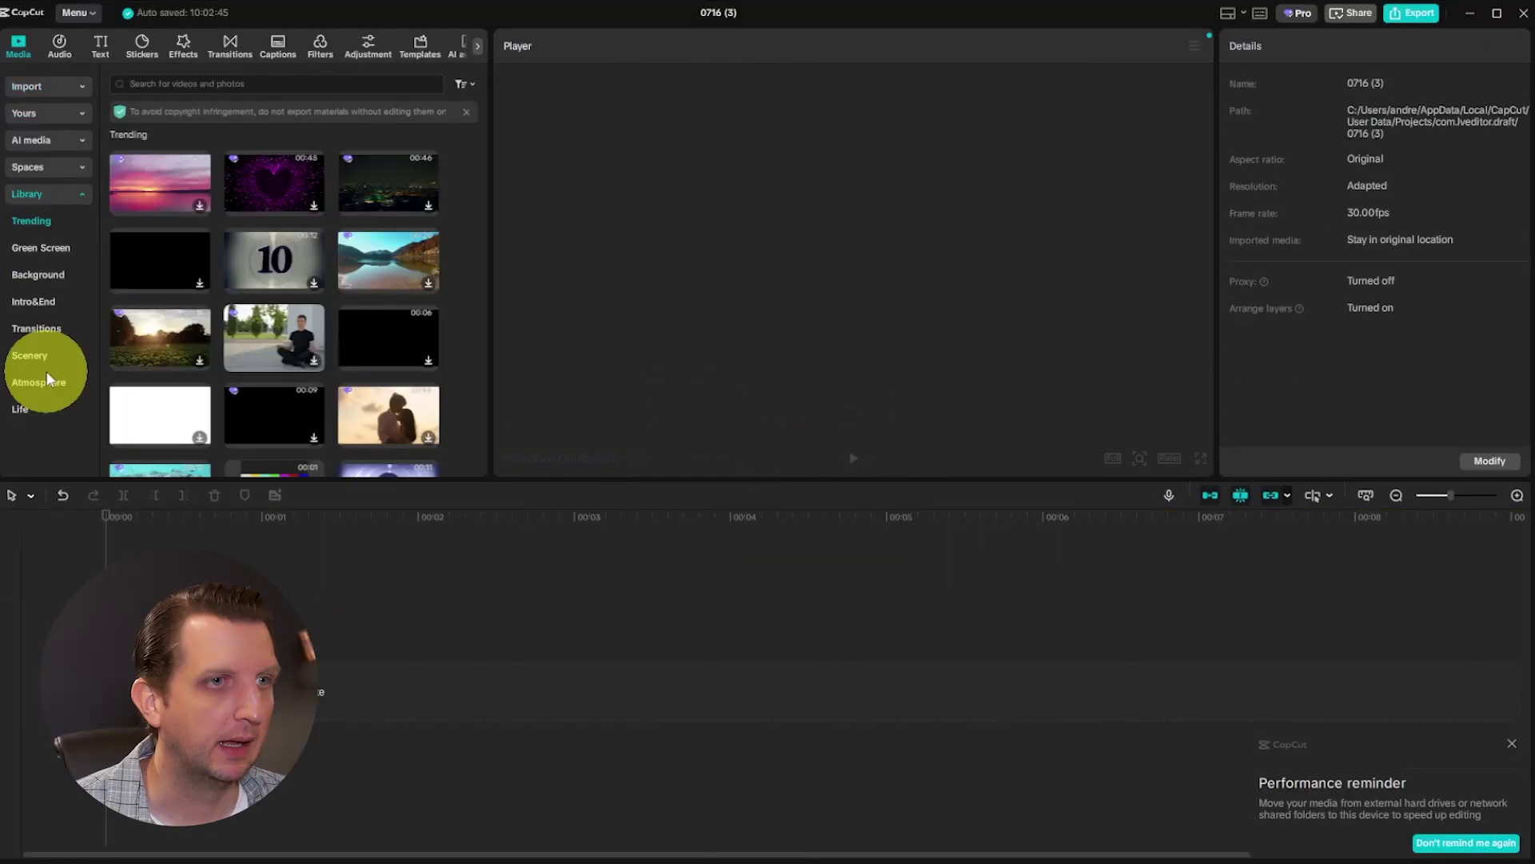
Place the library's Life clip of a bearded financial reporter at the timeline's start and put a copy on the track above.
scroll(274, 312, down, 5)
scroll(335, 455, down, 15)
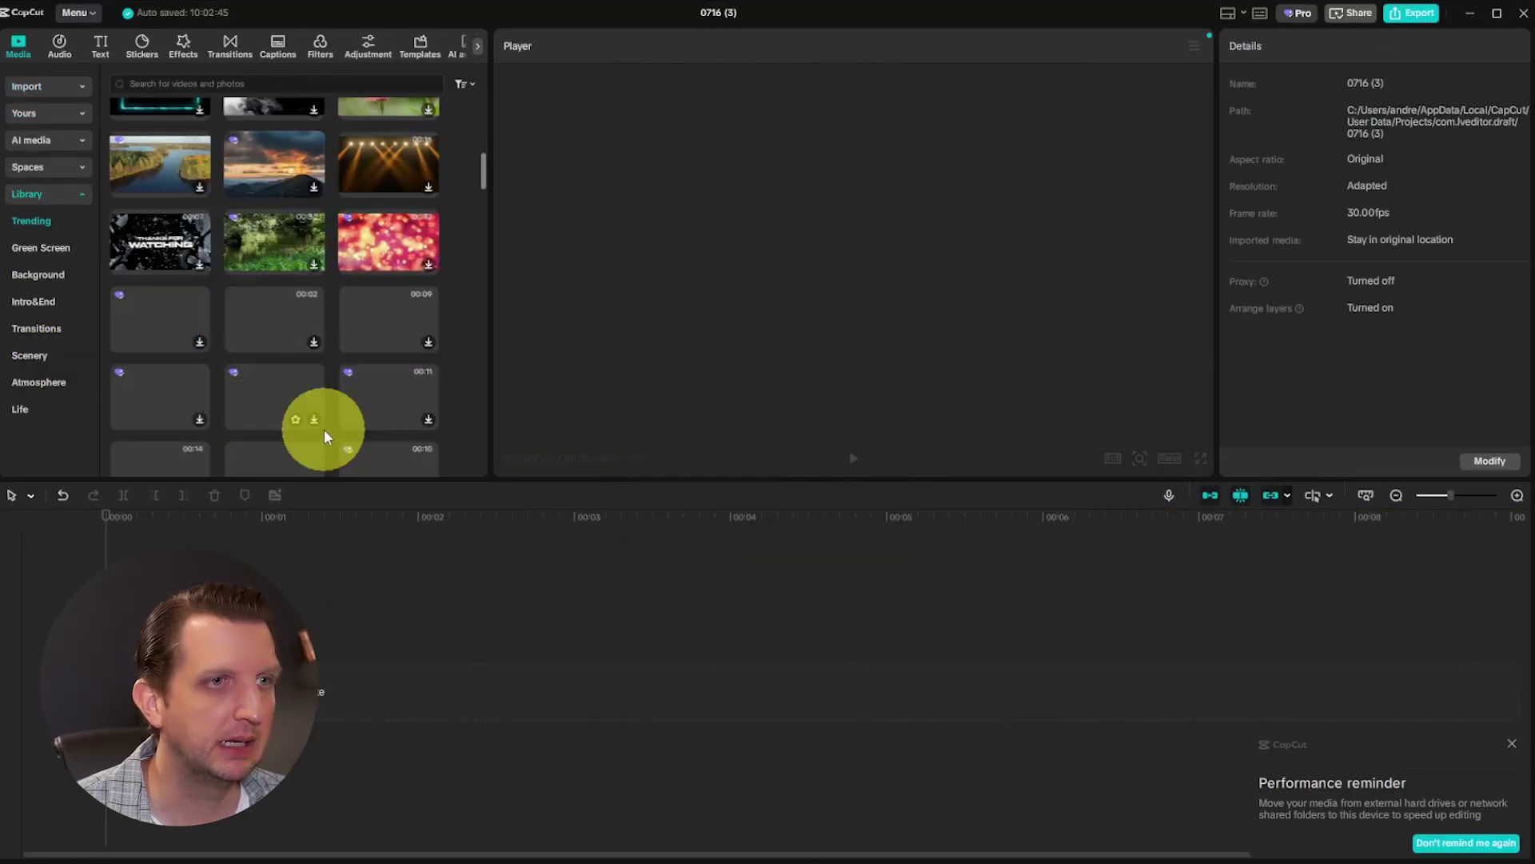
drag(392, 404, 205, 685)
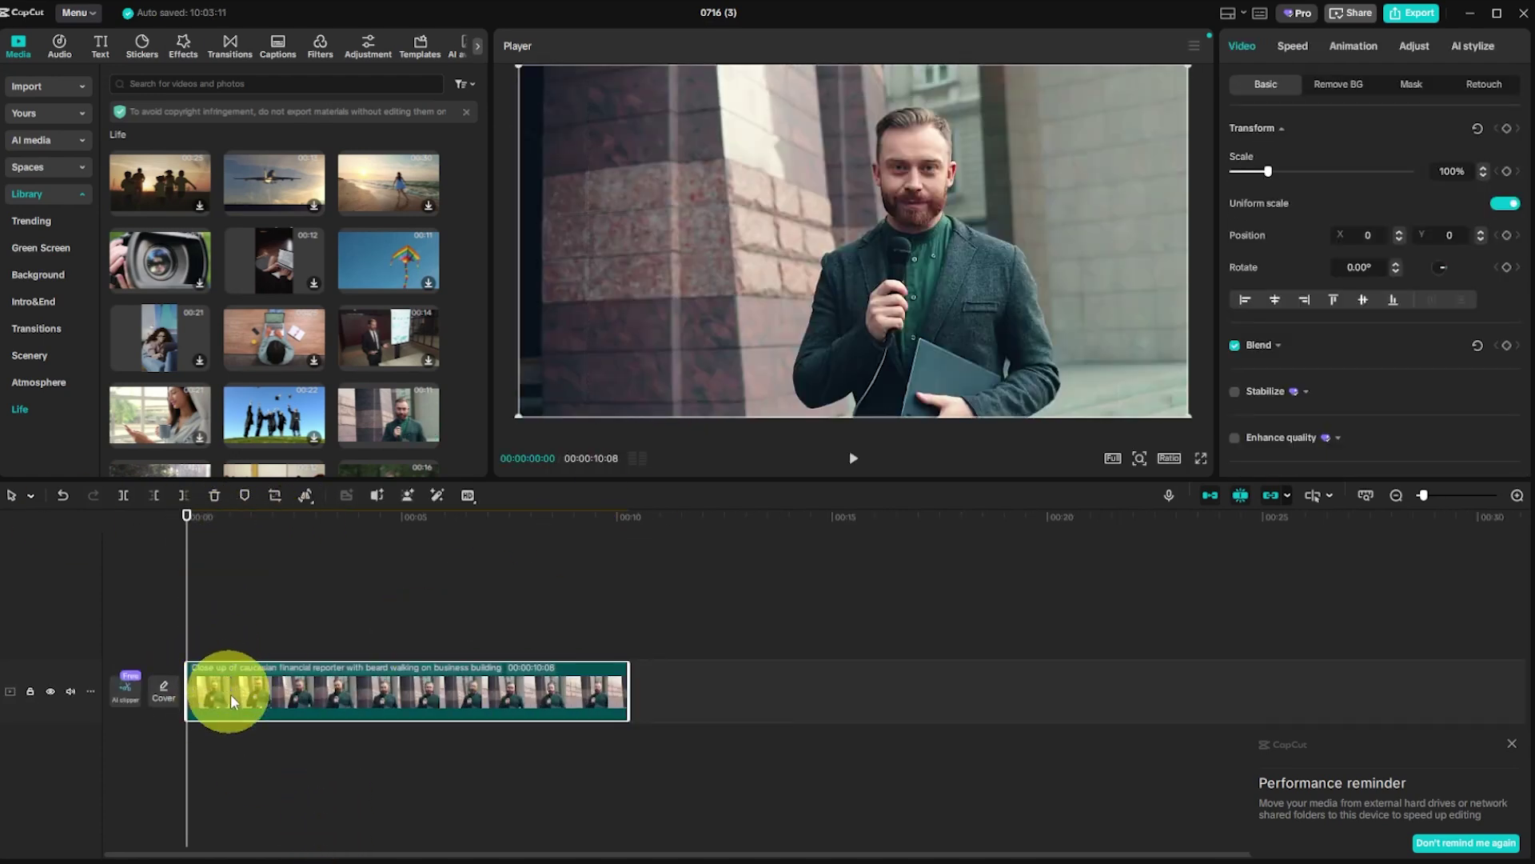
drag(268, 675, 262, 606)
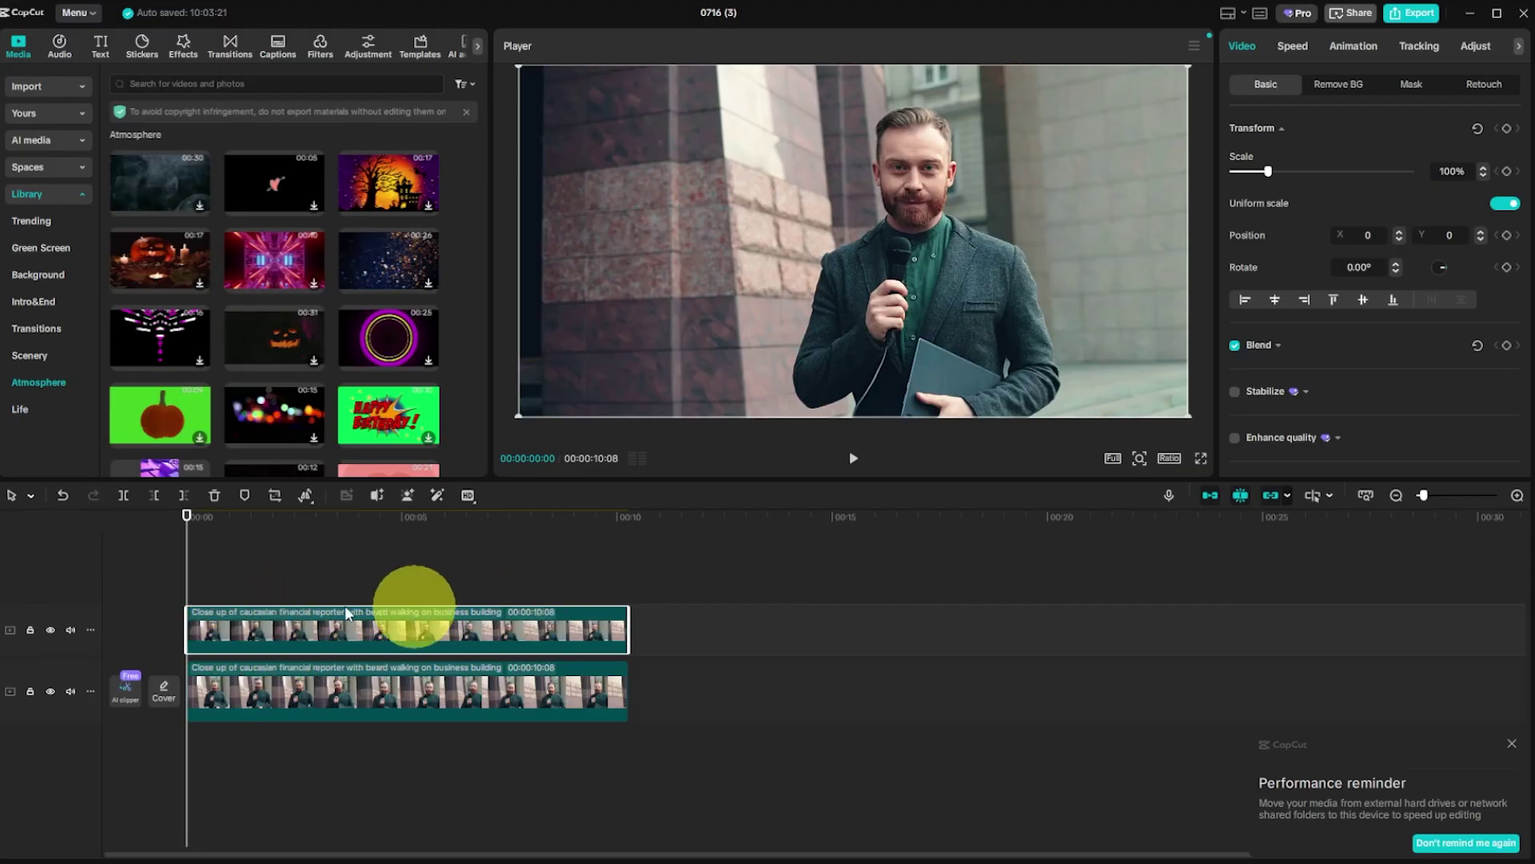
Search the video effects for "blur" and apply the third Blur effect to the upper reporter clip.
click(185, 48)
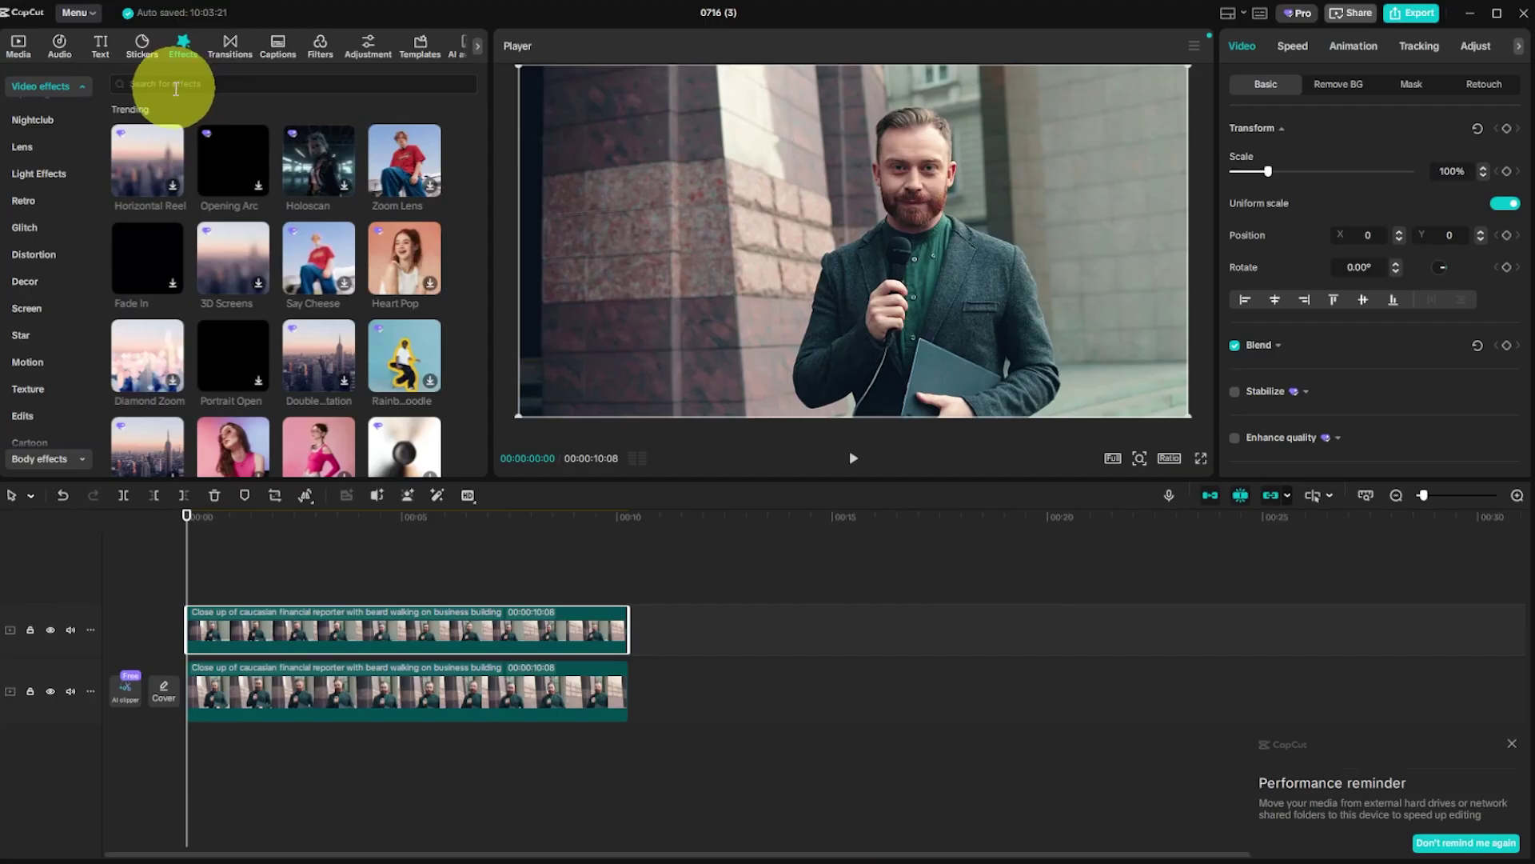
text(blur)
key(Return)
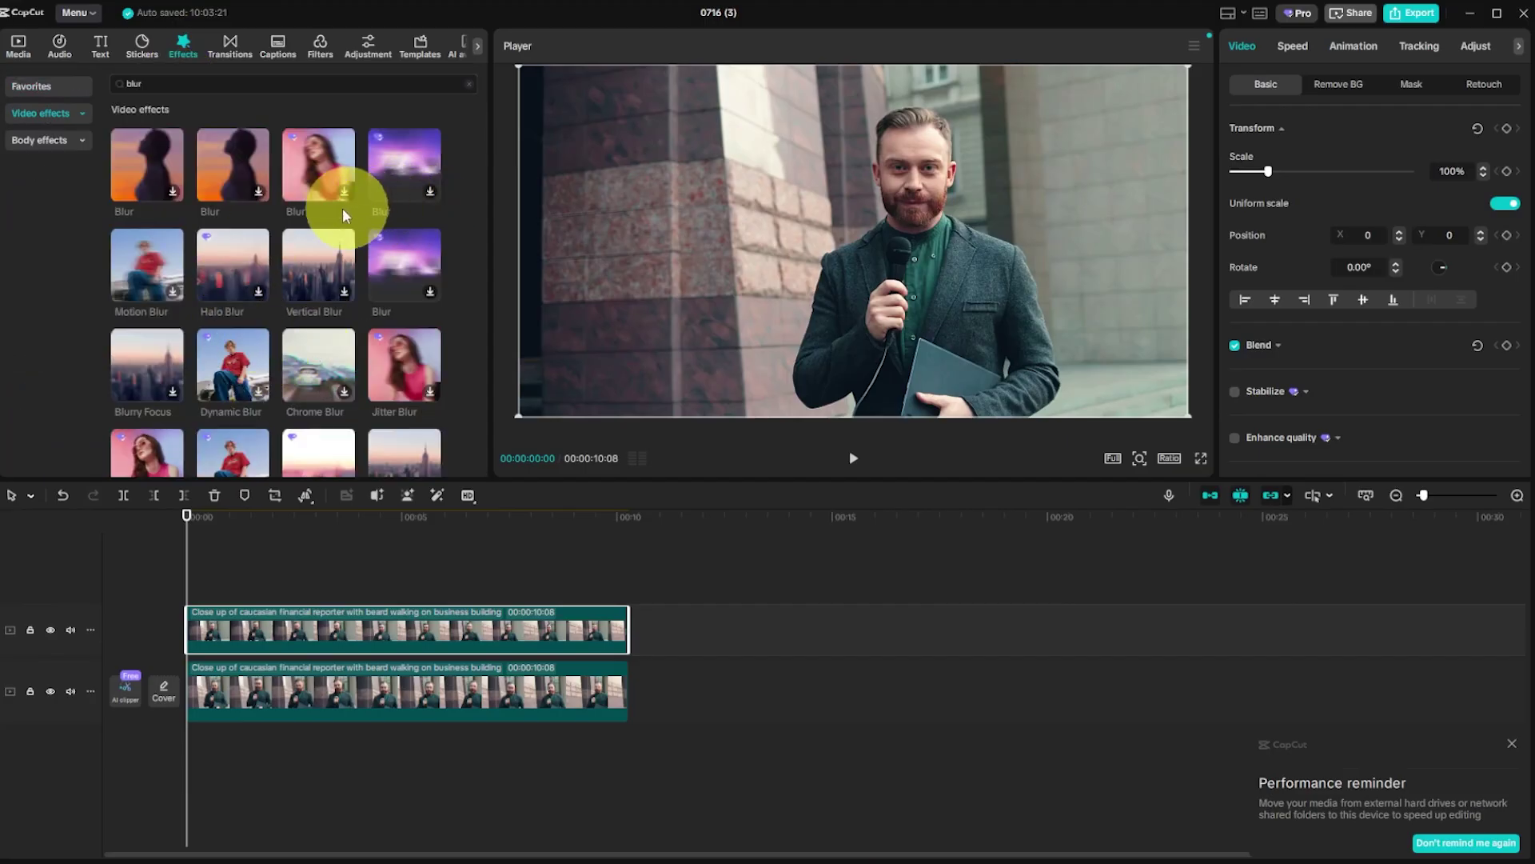
drag(318, 166, 238, 623)
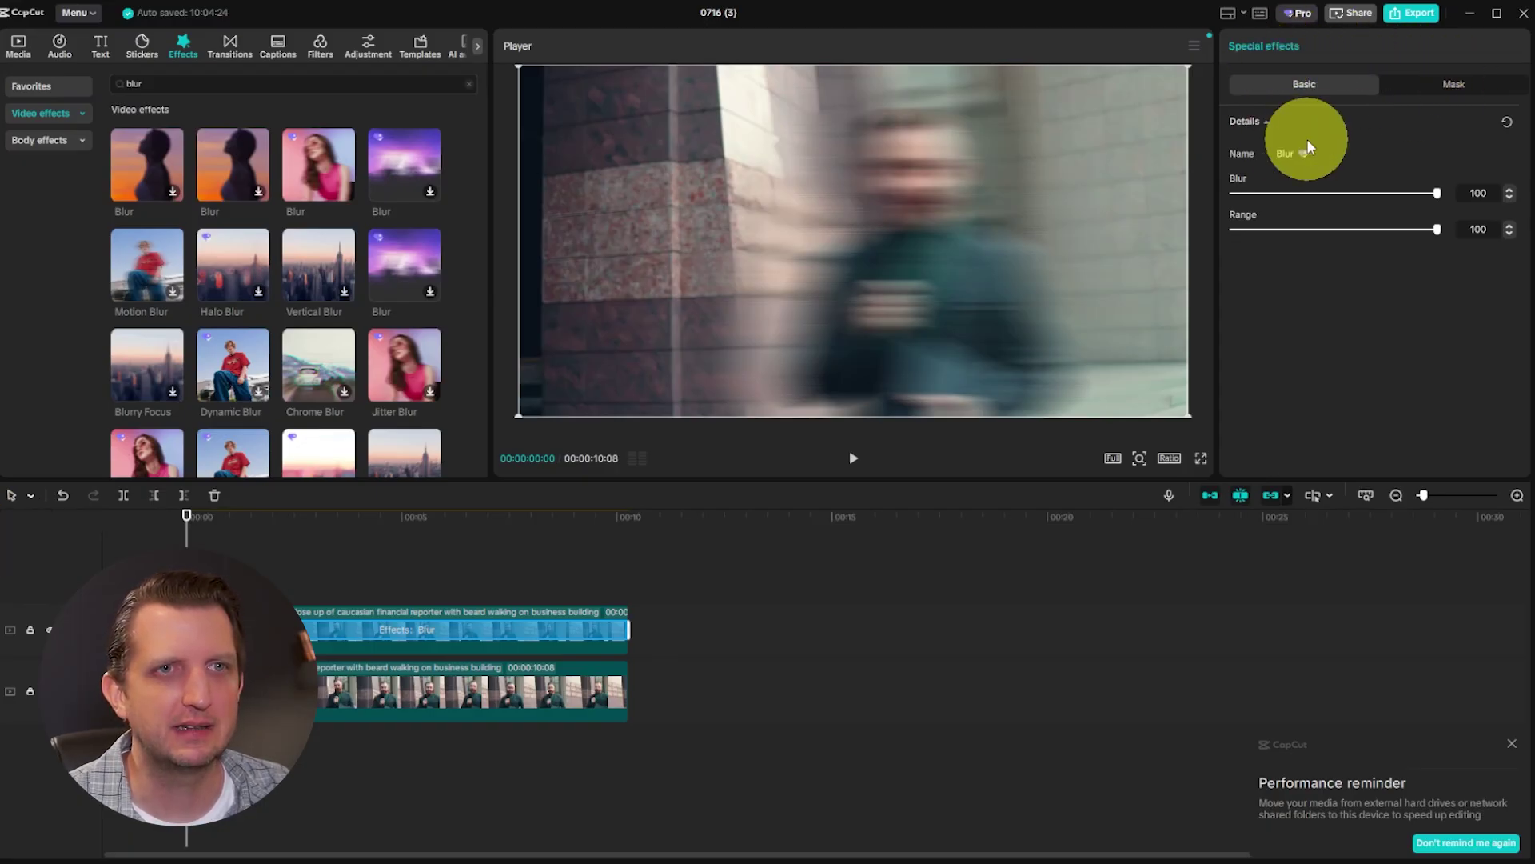
Add a rectangle mask to the Blur effect on the upper reporter clip.
click(1455, 86)
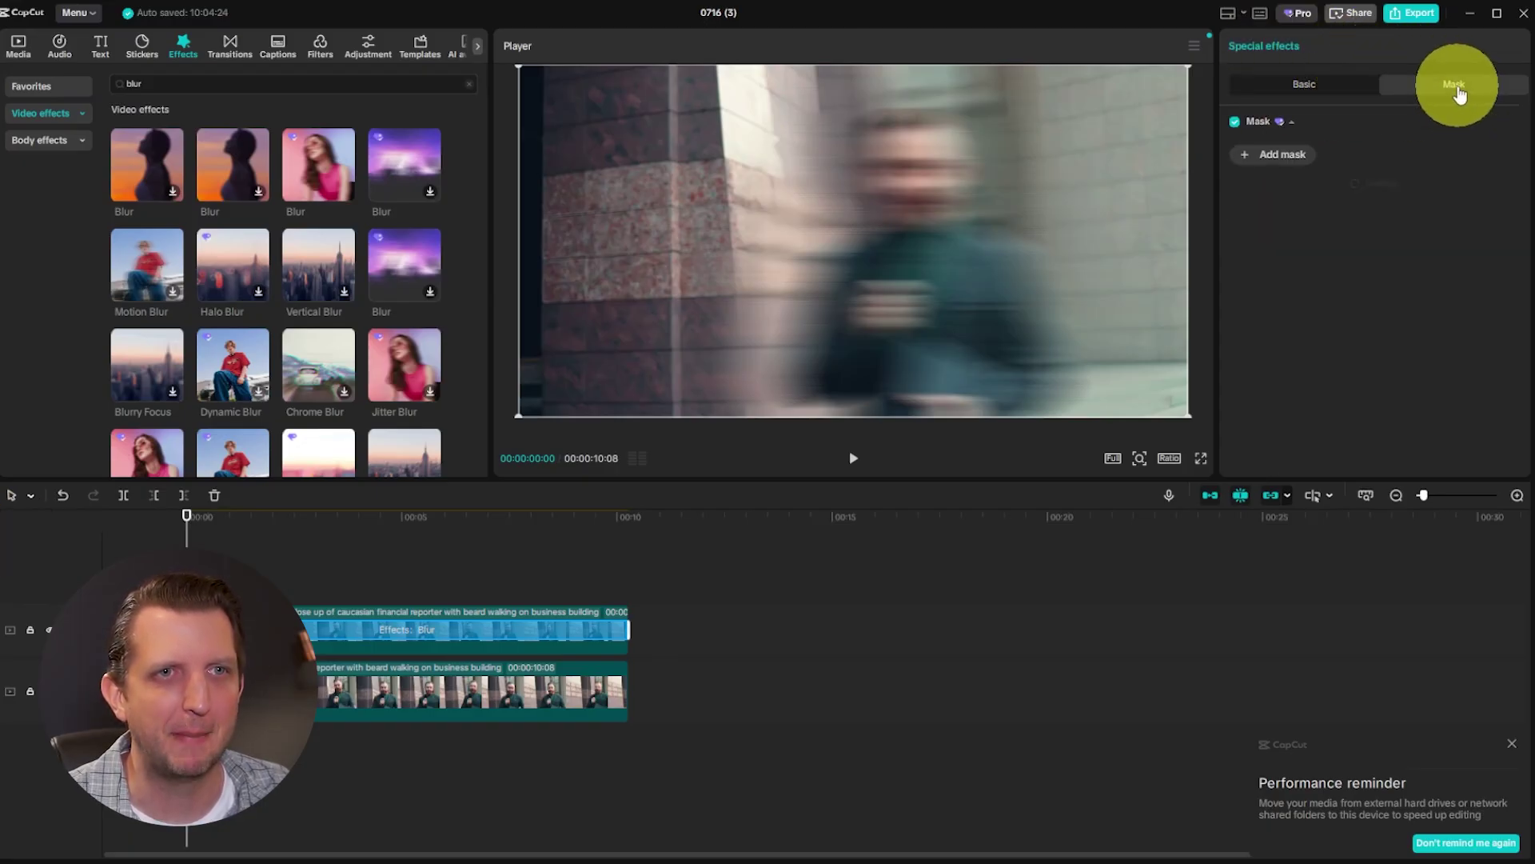
click(1272, 155)
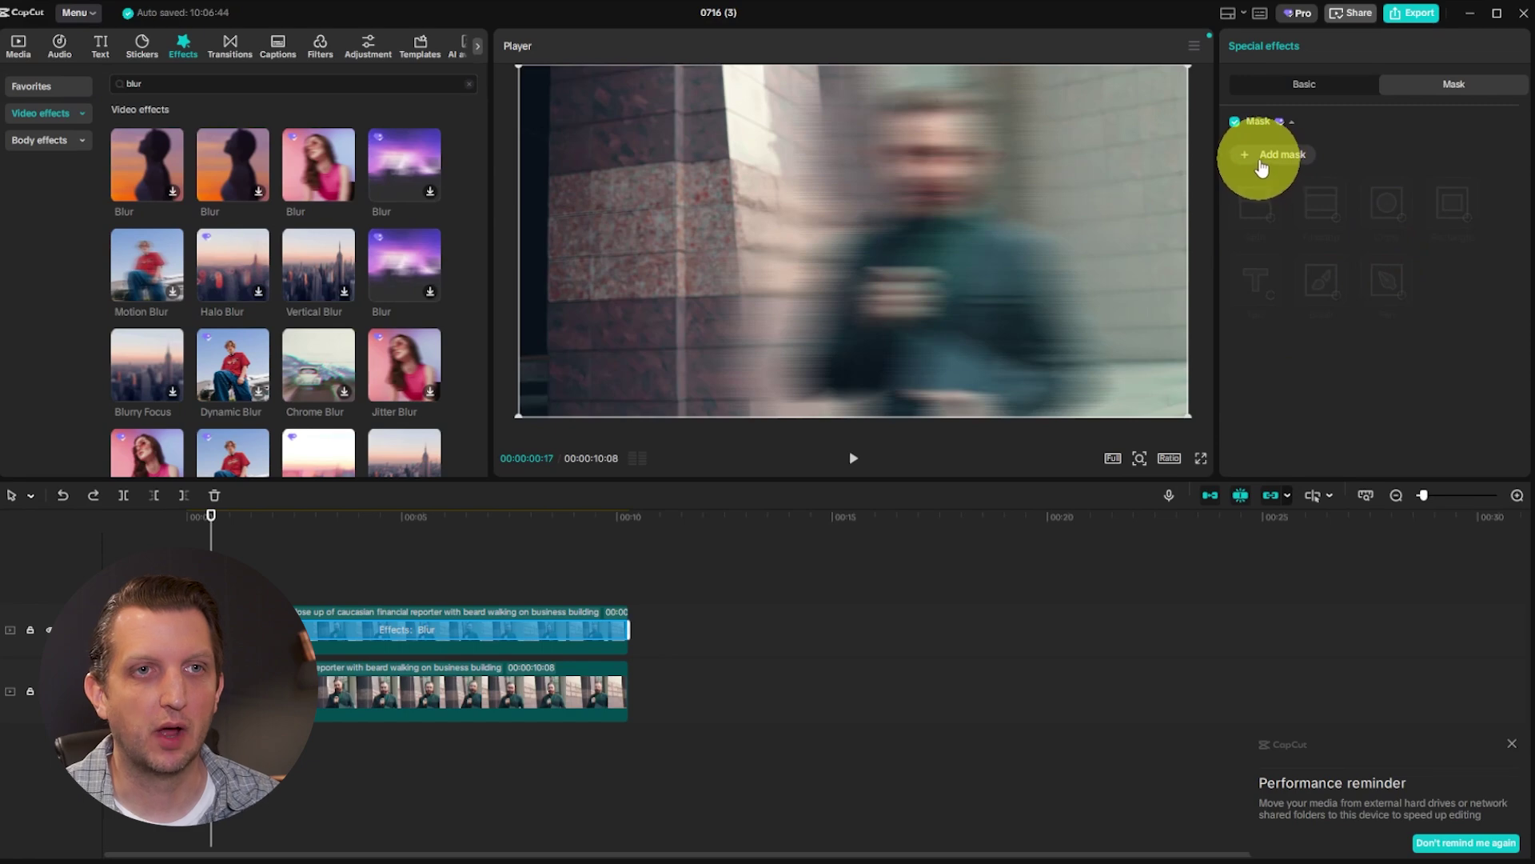
click(1272, 155)
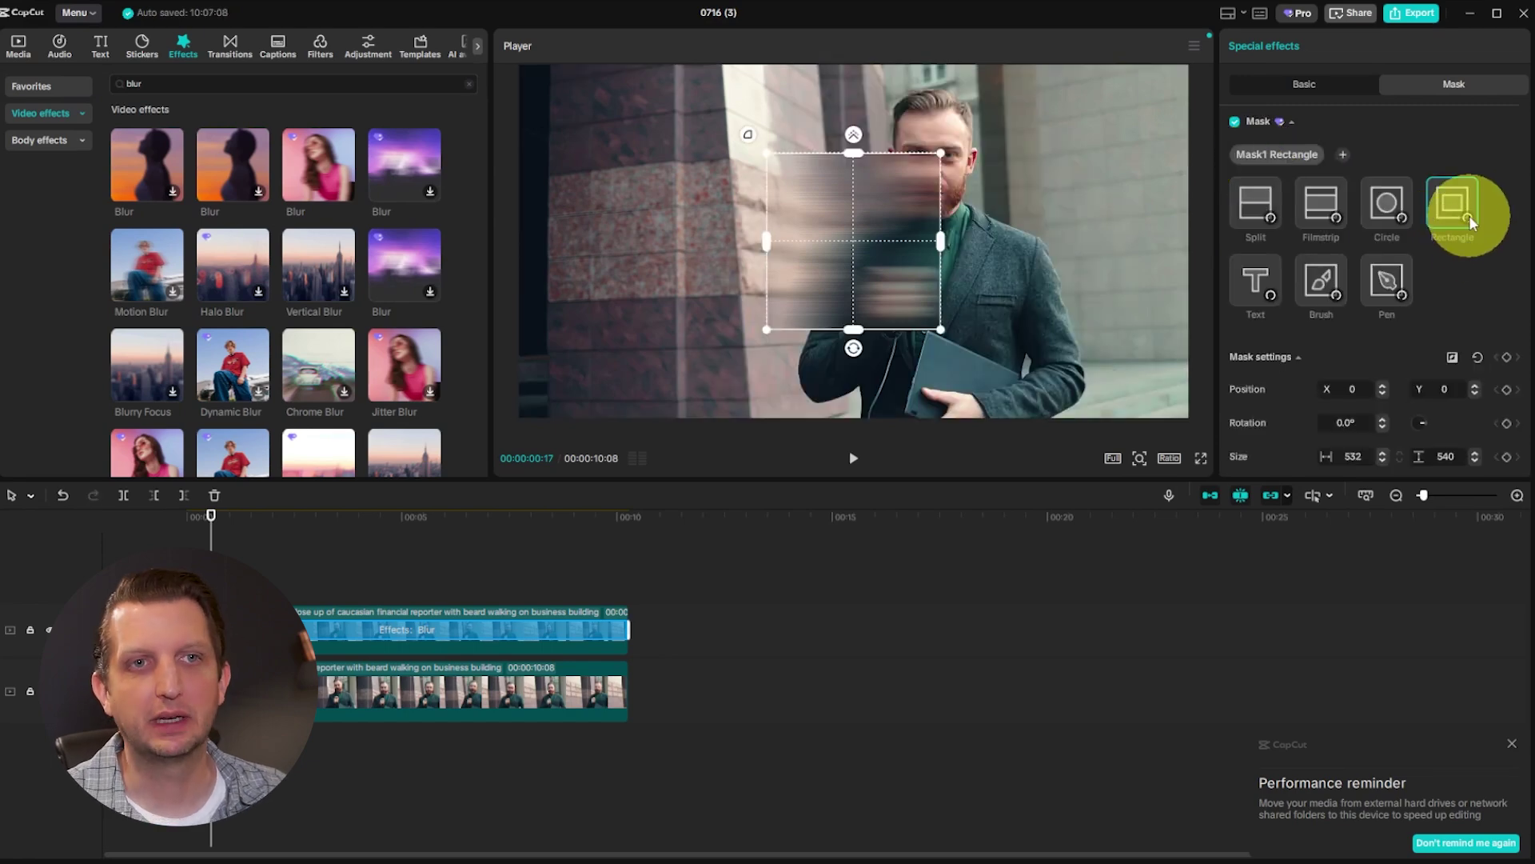
Change the Blur effect's mask to a circle, sized about 265 by 360, and fit it over the reporter's face.
click(1393, 205)
drag(846, 236, 937, 177)
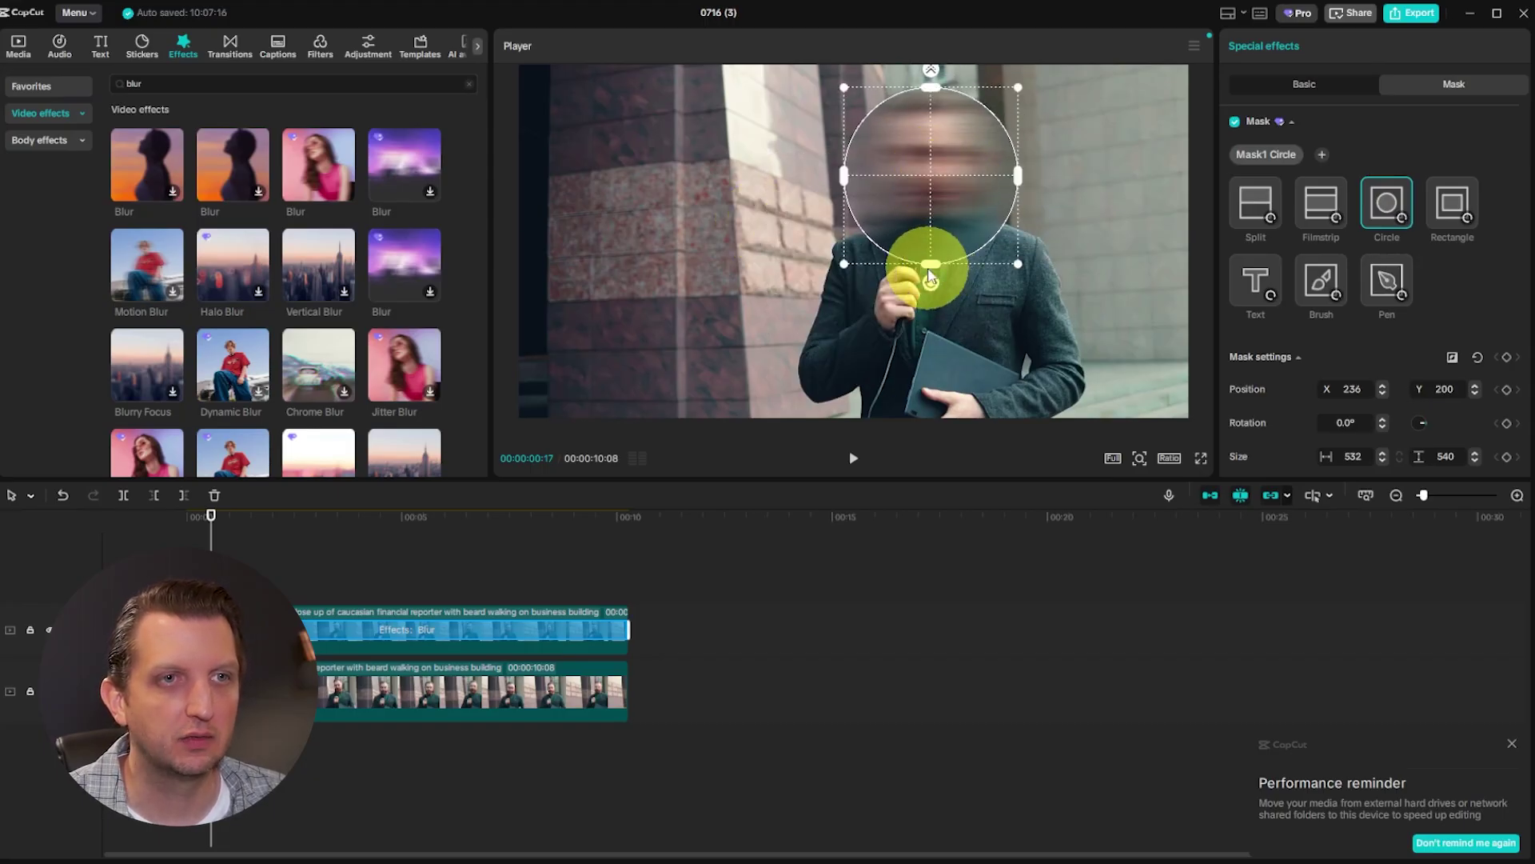
drag(930, 266, 930, 234)
drag(994, 186, 948, 158)
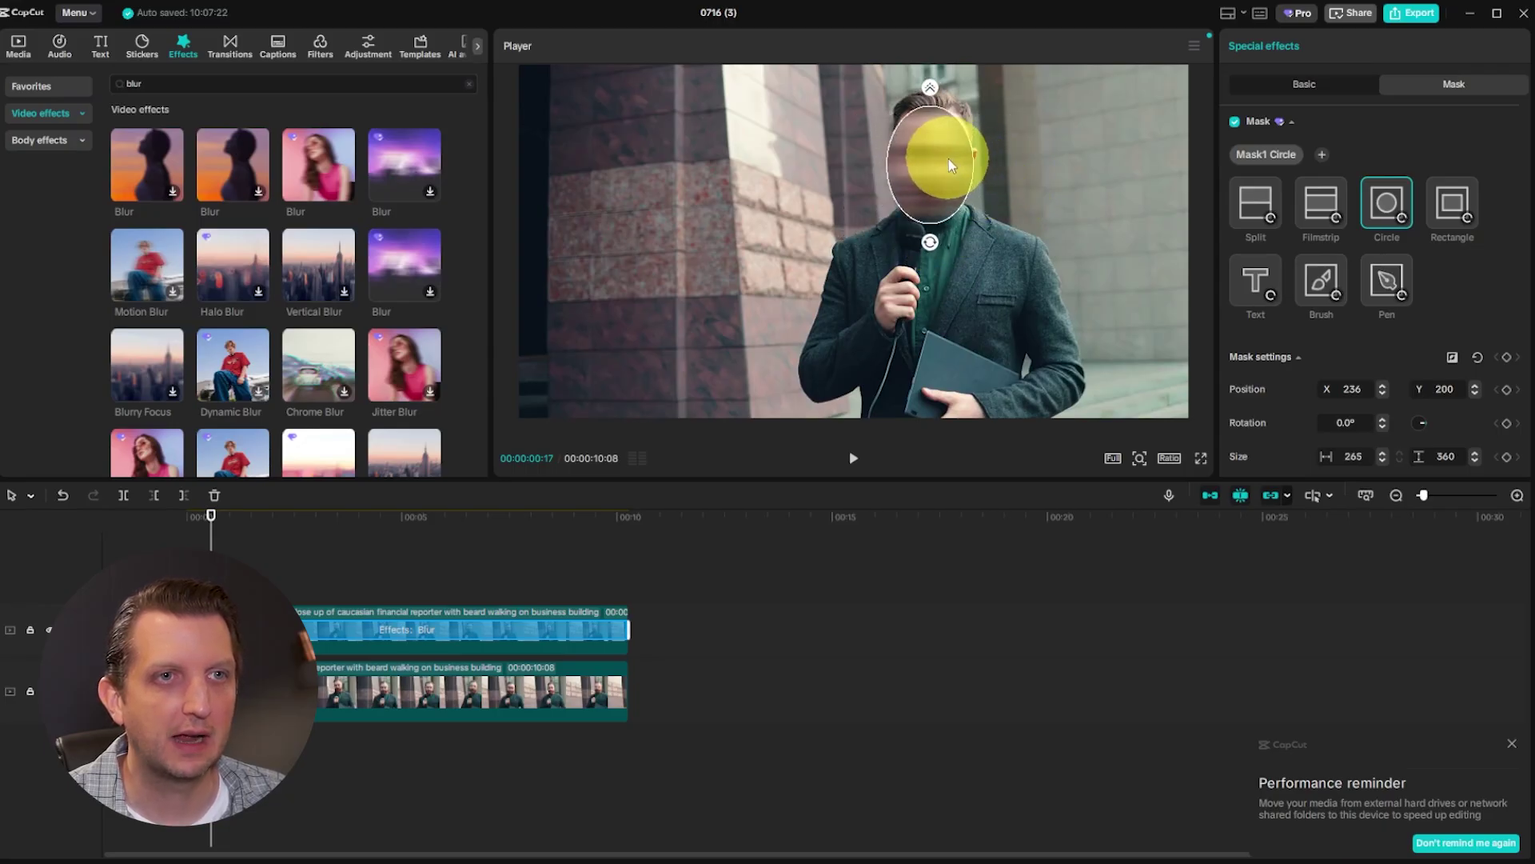
Centre the circle mask on the face at the clip's start, about X 174, Y 205, and keyframe the mask settings.
click(229, 512)
click(182, 520)
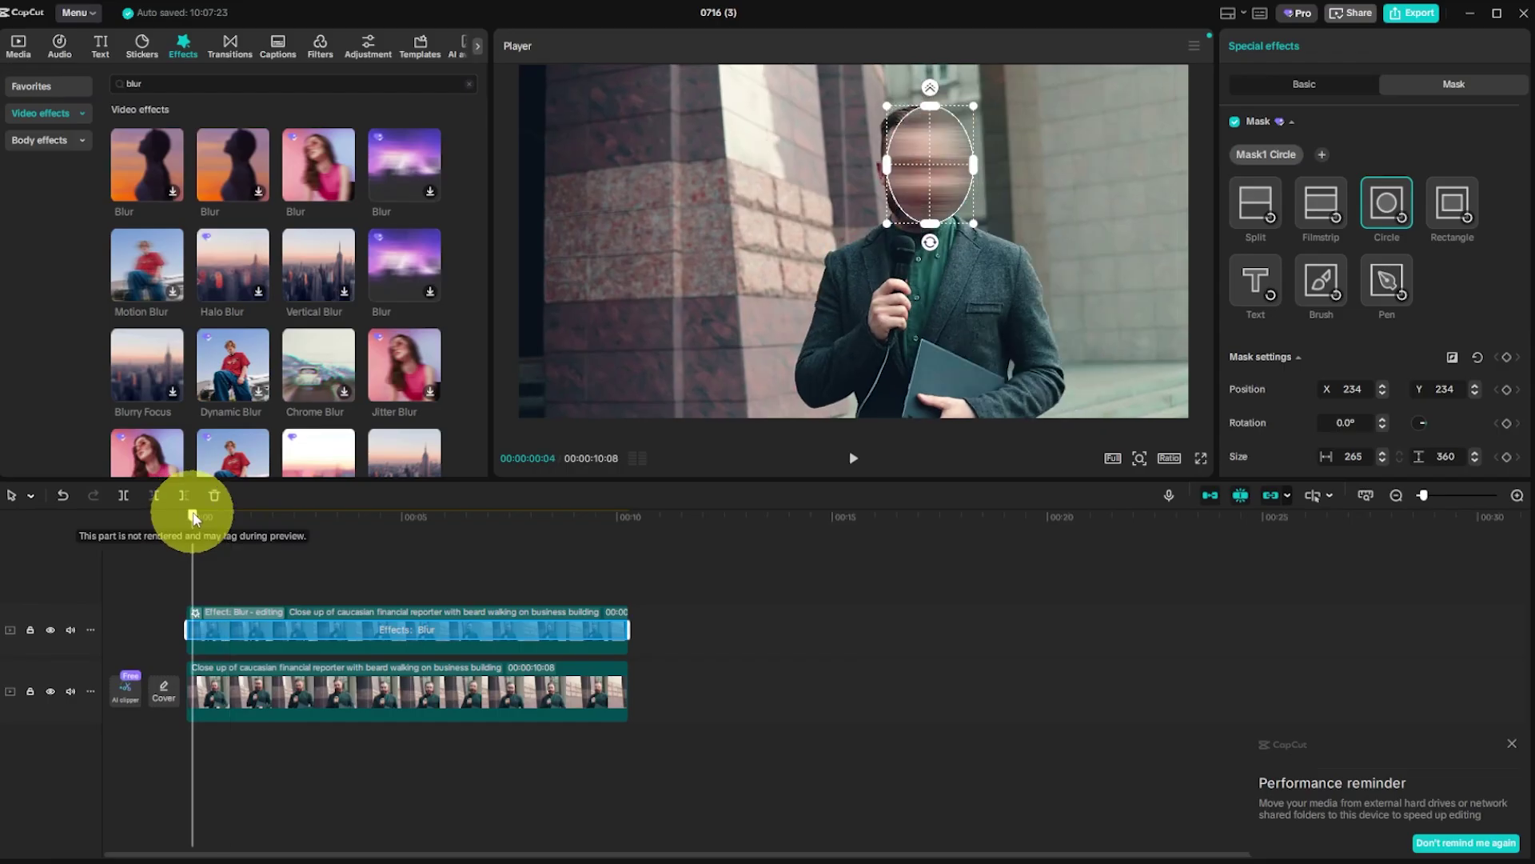
click(929, 199)
drag(934, 160, 913, 172)
click(919, 175)
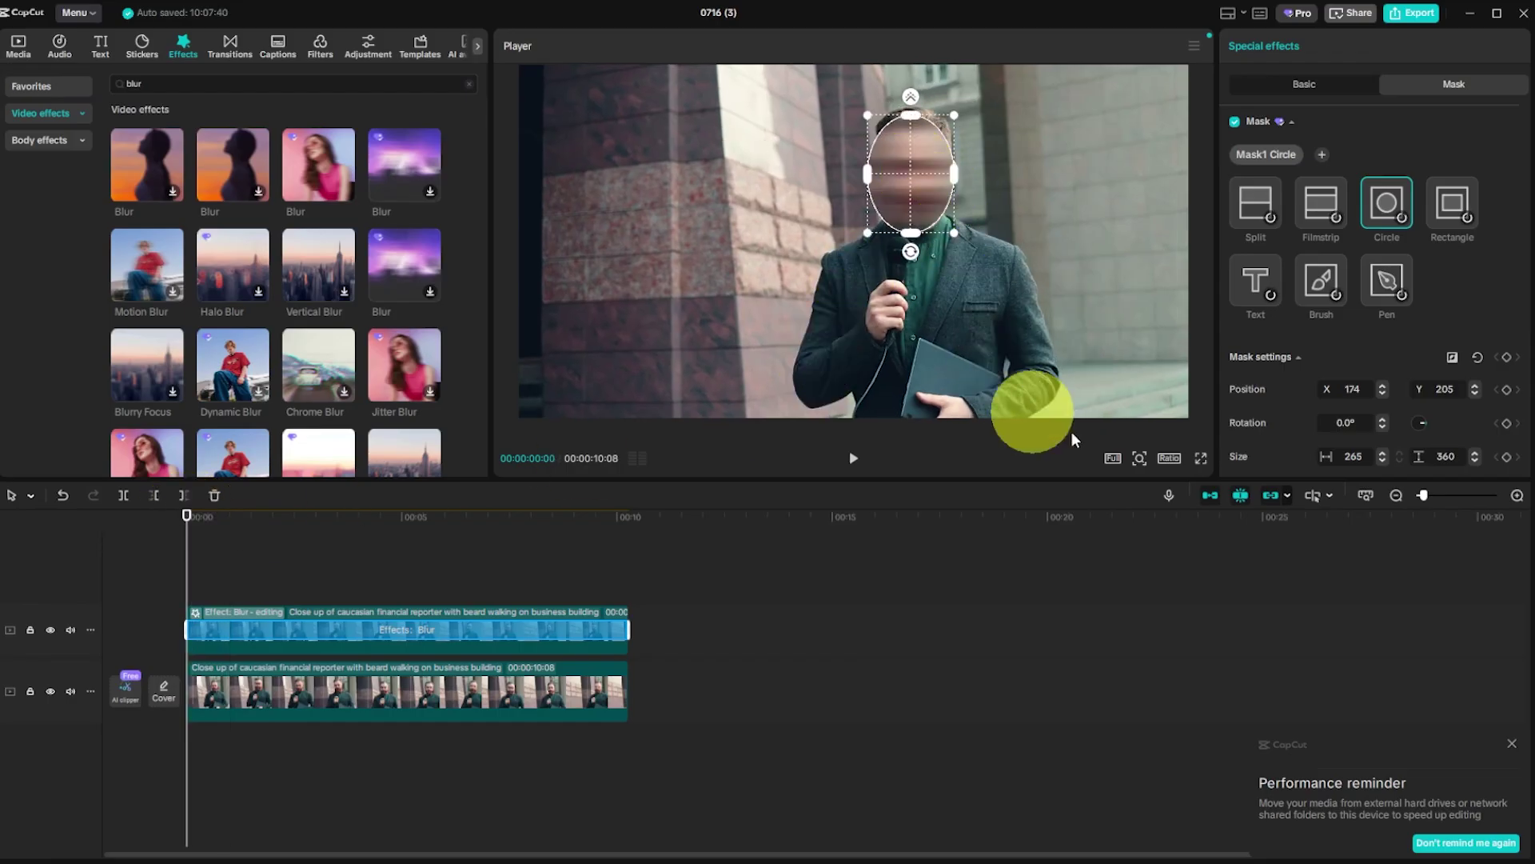
click(1509, 366)
Keyframe the circle mask over the face at 00:00:01:07, positioned at about X 228, Y 280.
click(854, 458)
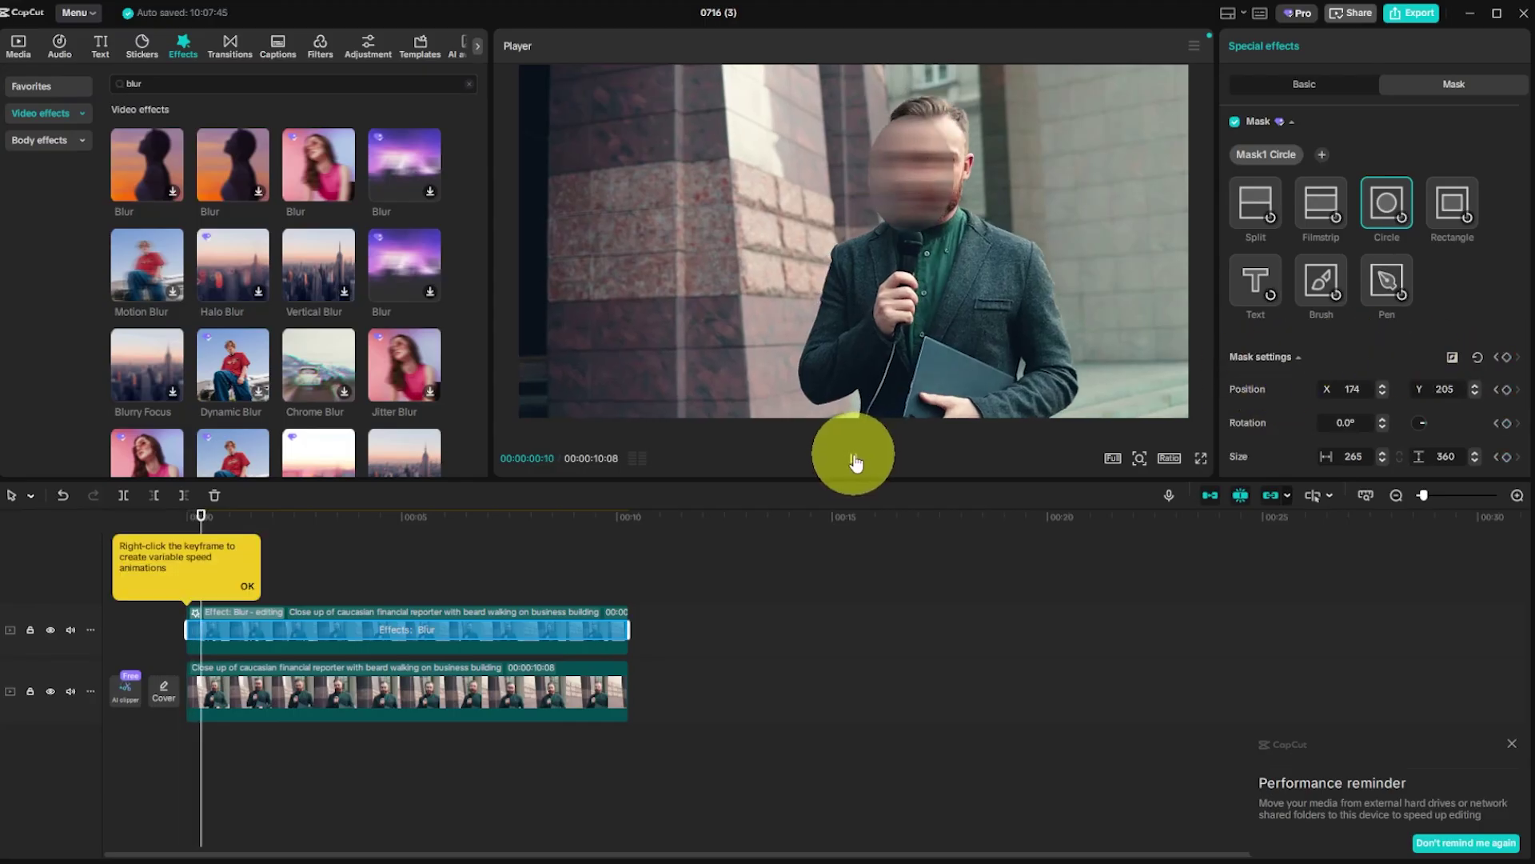
click(854, 458)
drag(912, 176, 929, 147)
click(1508, 389)
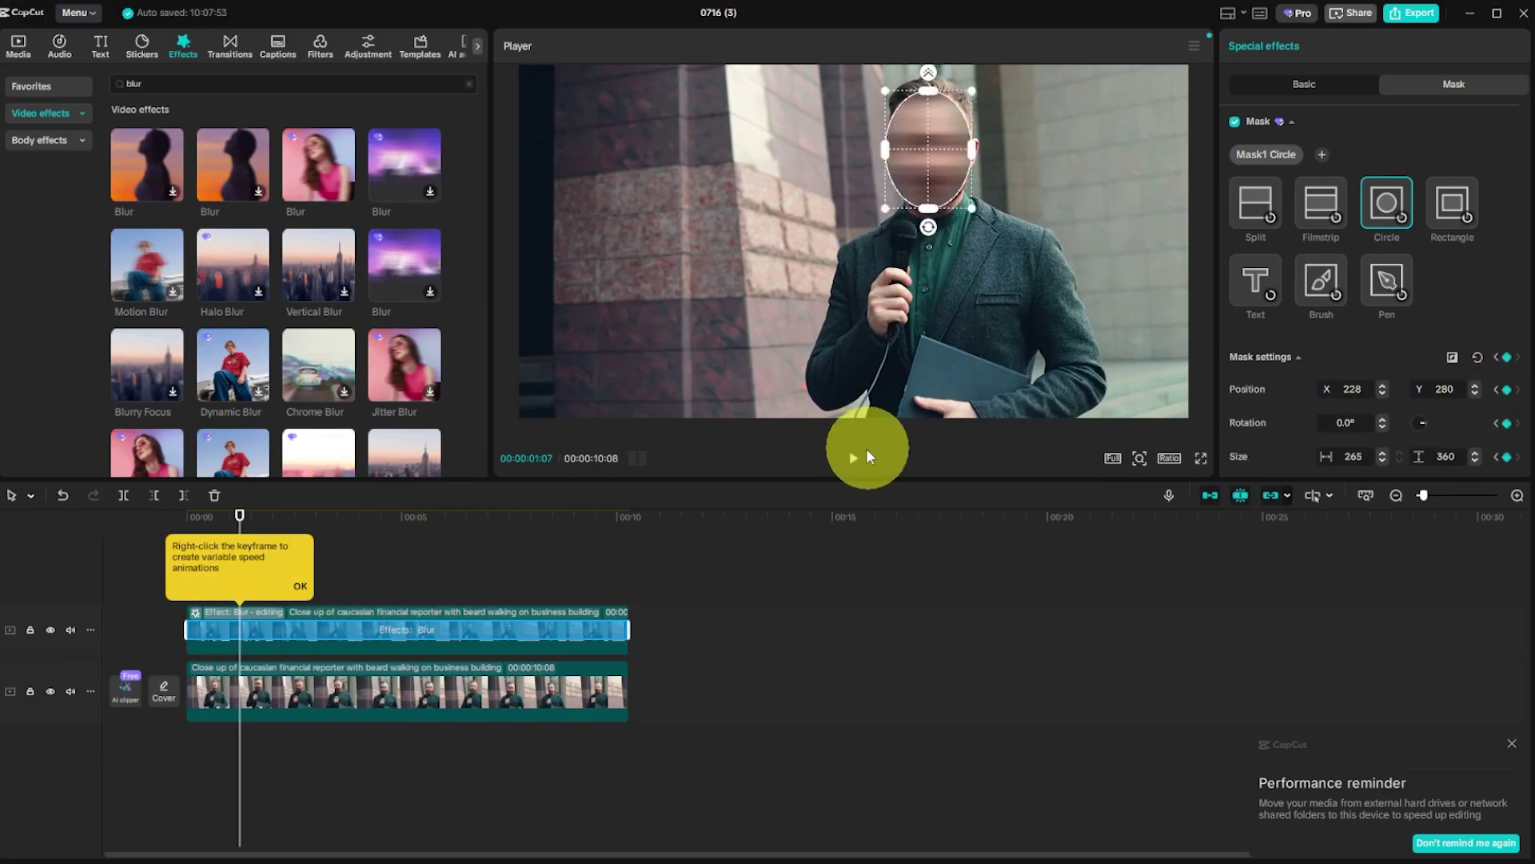
Keyframe the circle mask over the face at 00:00:02:07, positioned at about X 115, Y 195.
click(854, 460)
click(904, 144)
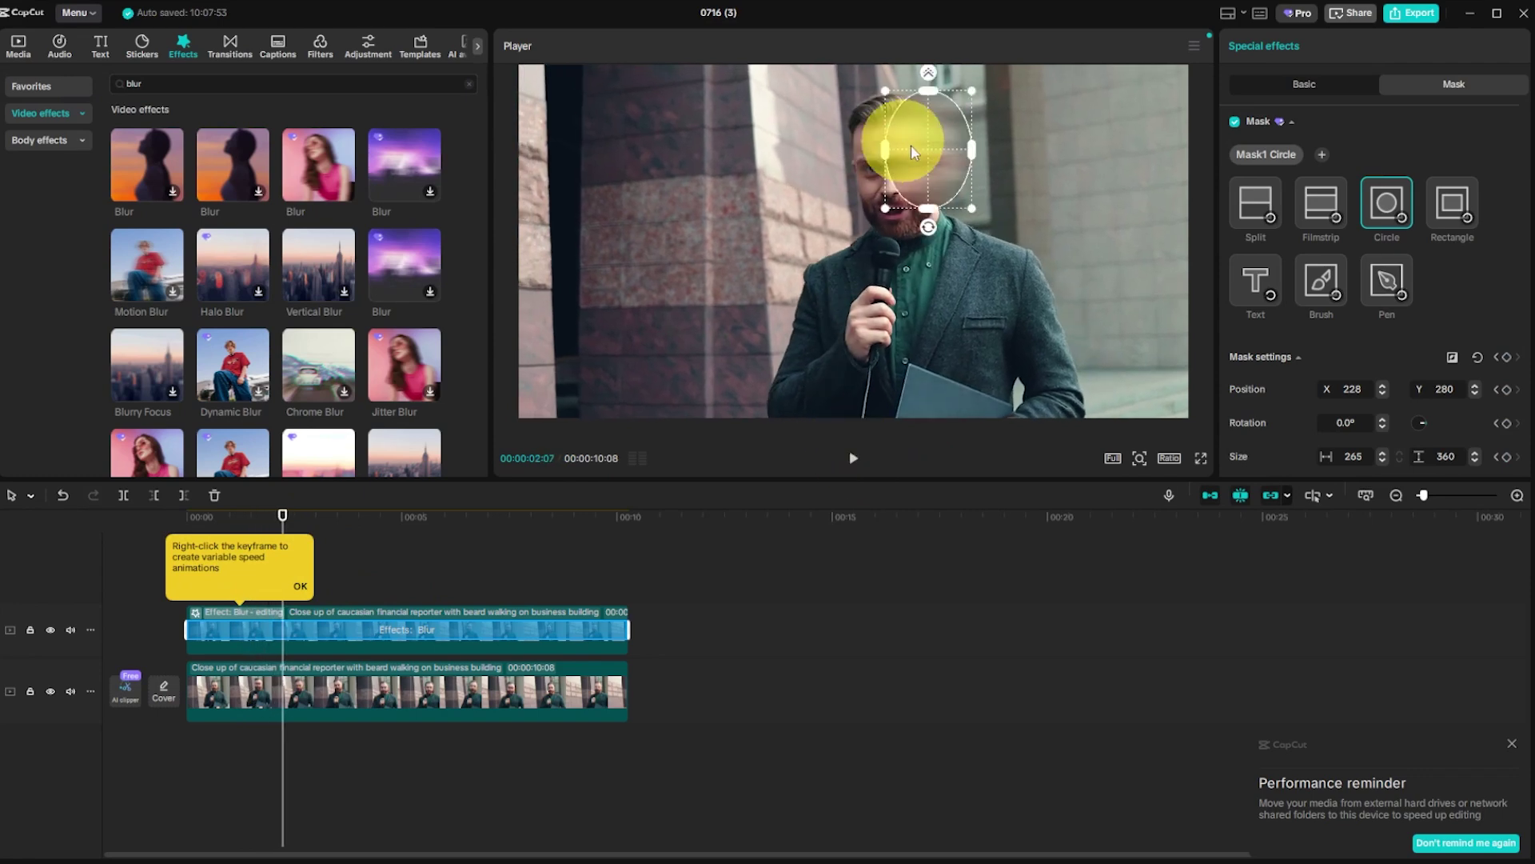
click(1506, 356)
Reposition the circle mask over the face at 00:00:03:27, to about X 254, Y 74.
click(854, 457)
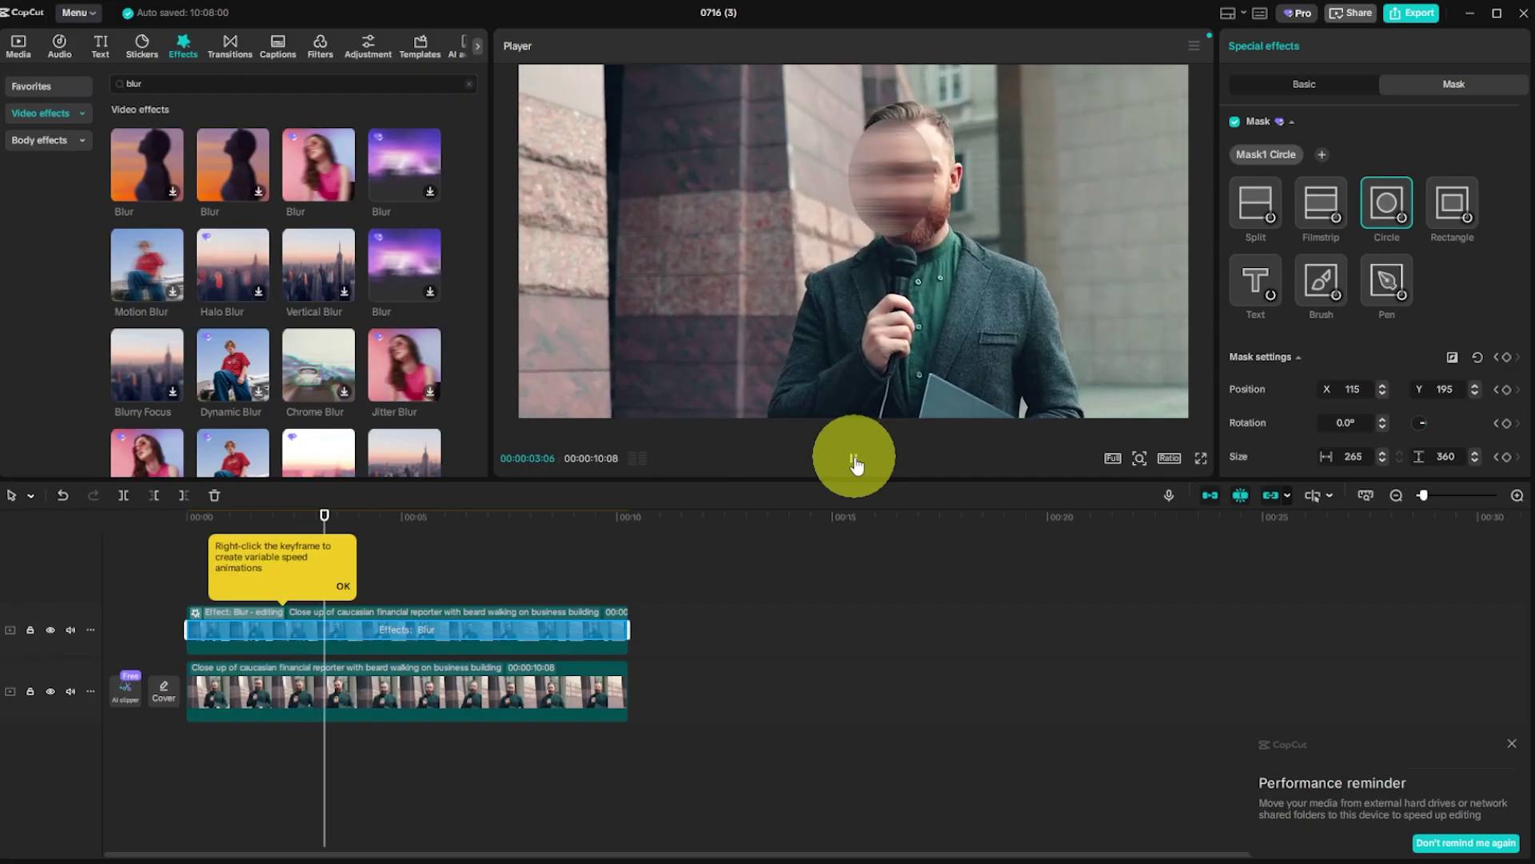
click(854, 457)
click(869, 184)
drag(939, 213, 943, 221)
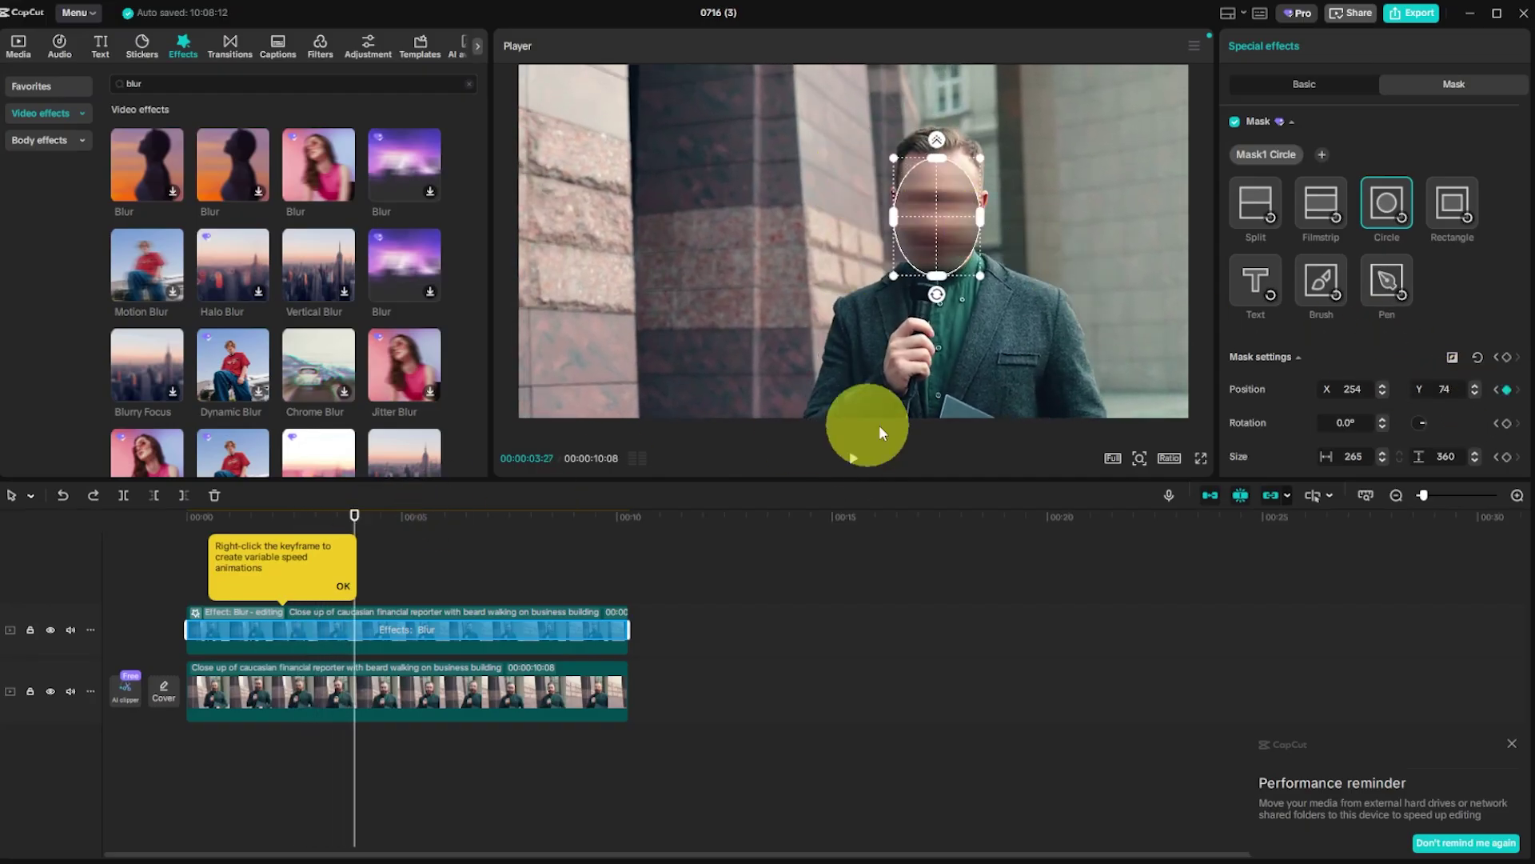
Reposition the circle mask over the face at 00:00:04:29, to about X 388, Y 151, and again at 00:00:06:13.
click(853, 455)
mouse_move(943, 231)
mouse_down()
mouse_move(960, 211)
mouse_move(960, 245)
mouse_up()
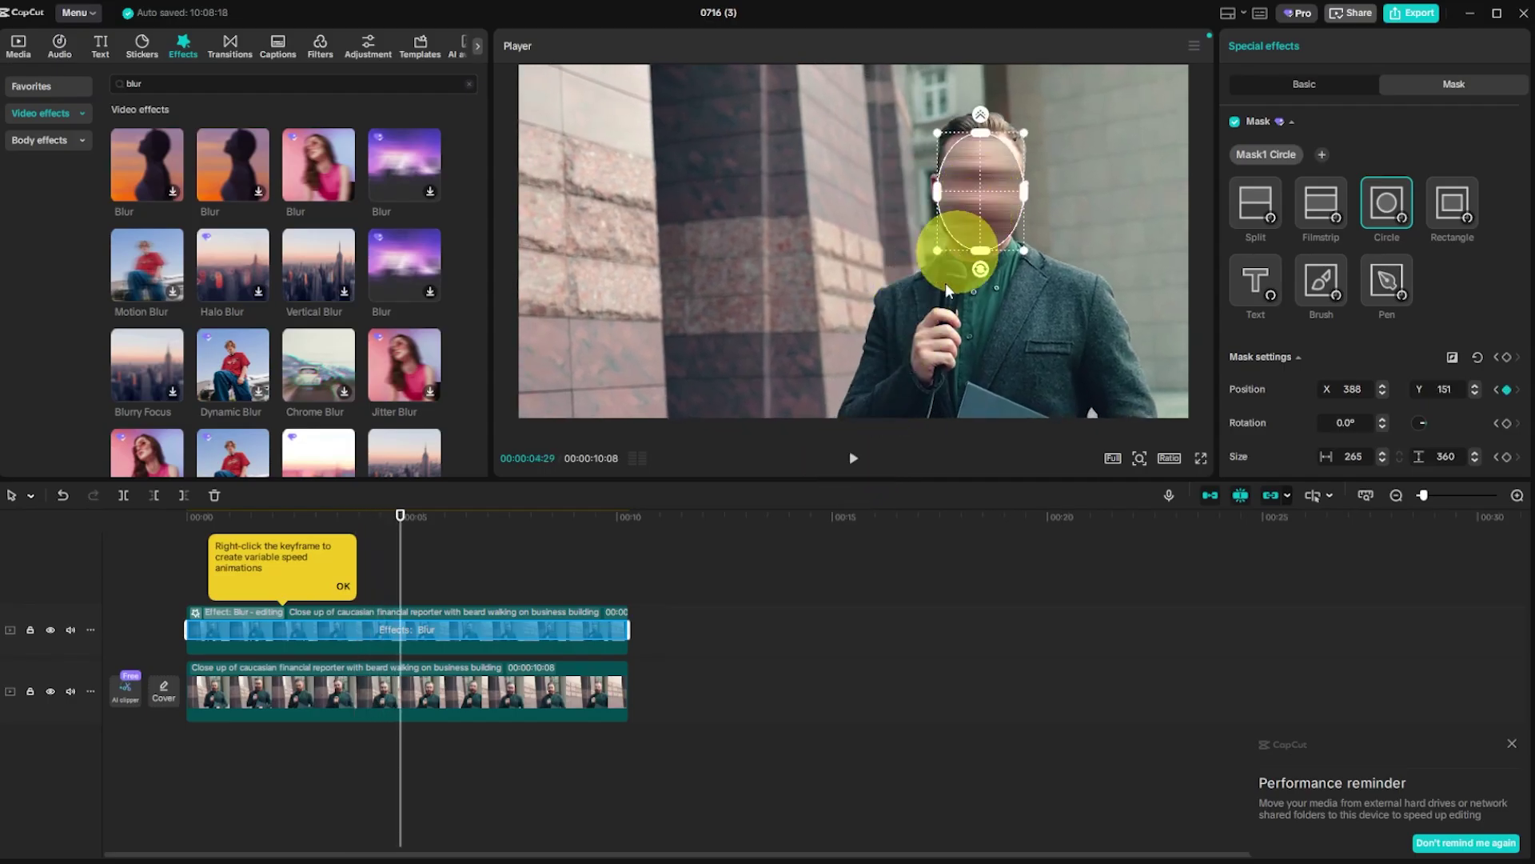
click(855, 459)
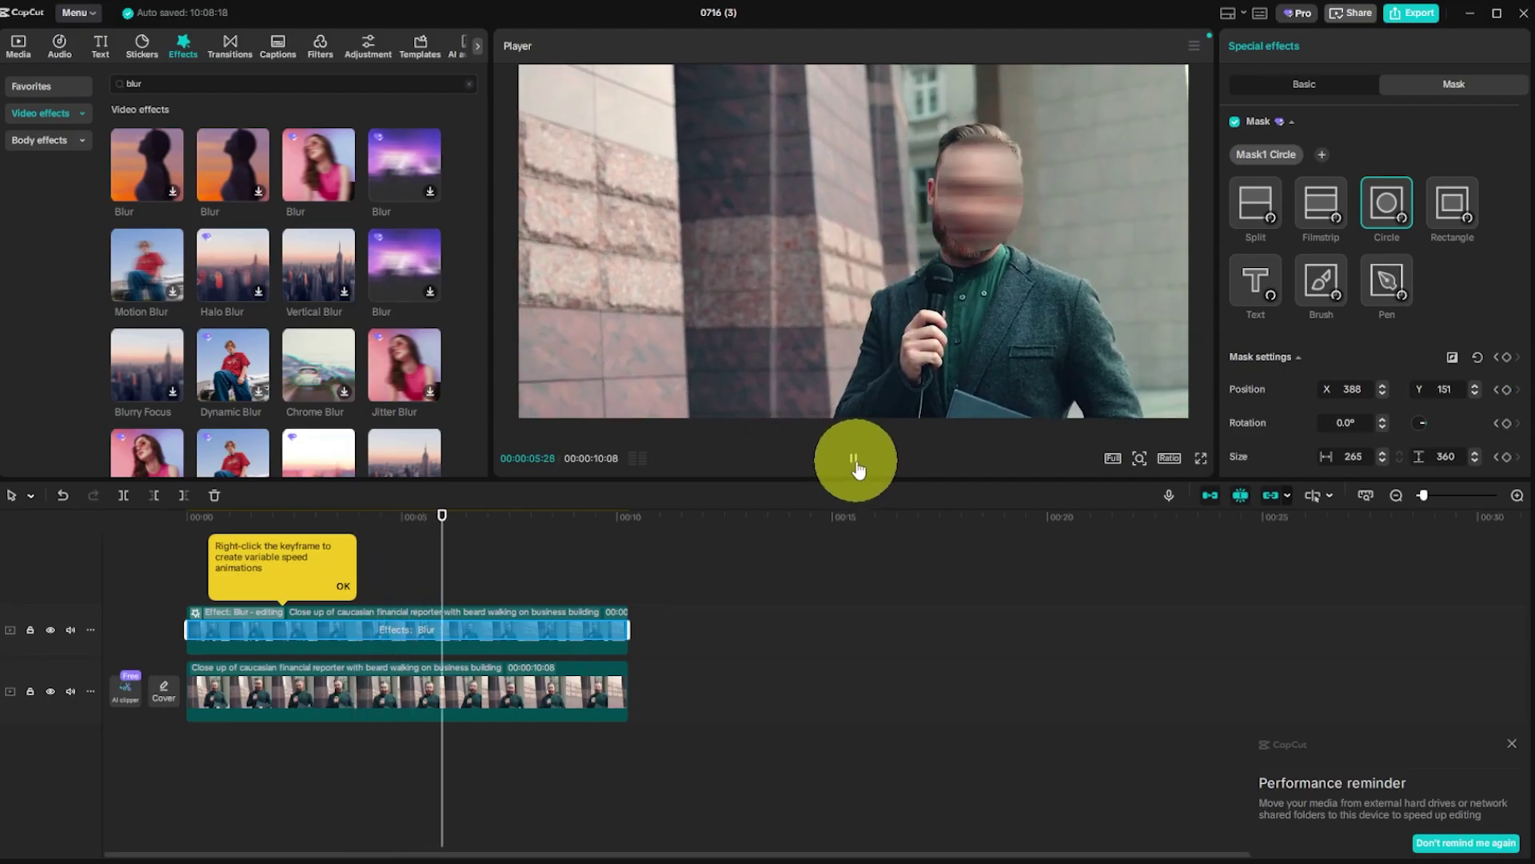
click(854, 458)
click(974, 196)
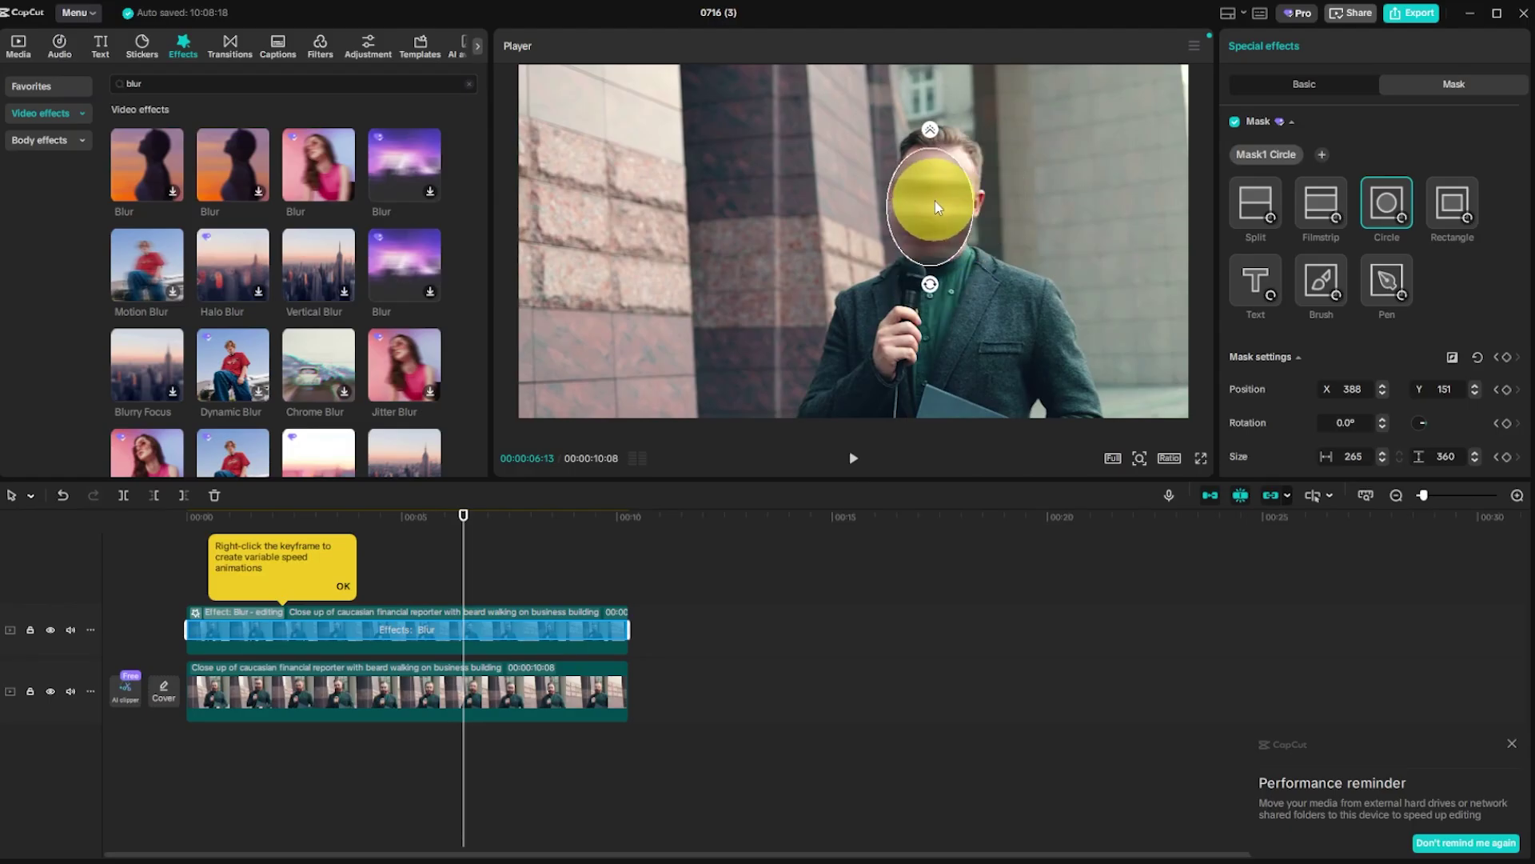
click(908, 216)
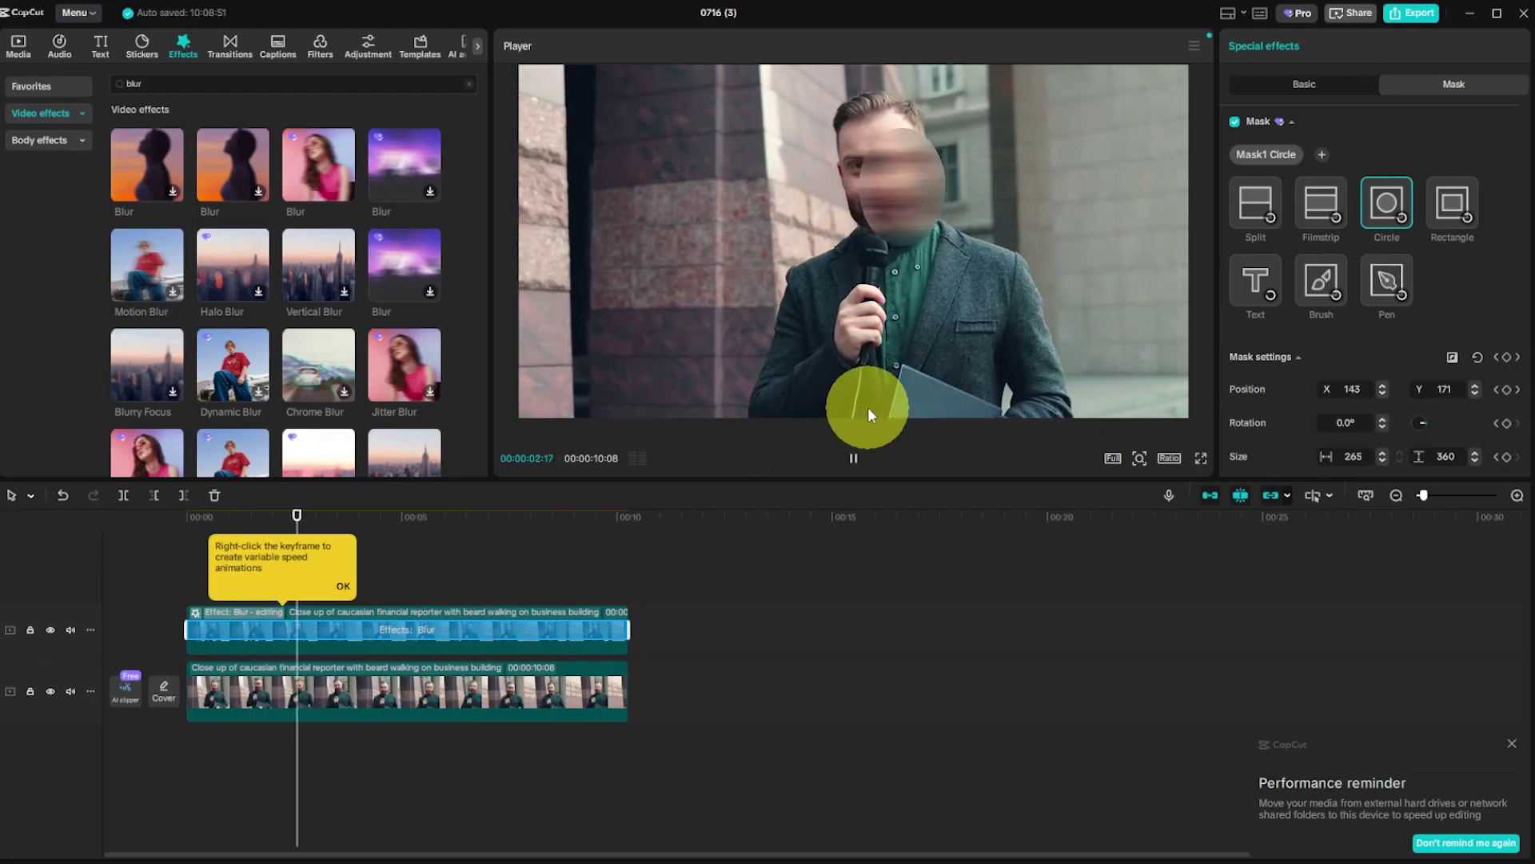
Correct the mask position at 00:00:02:21 to about X 90, Y 200, and play back the face tracking.
click(853, 457)
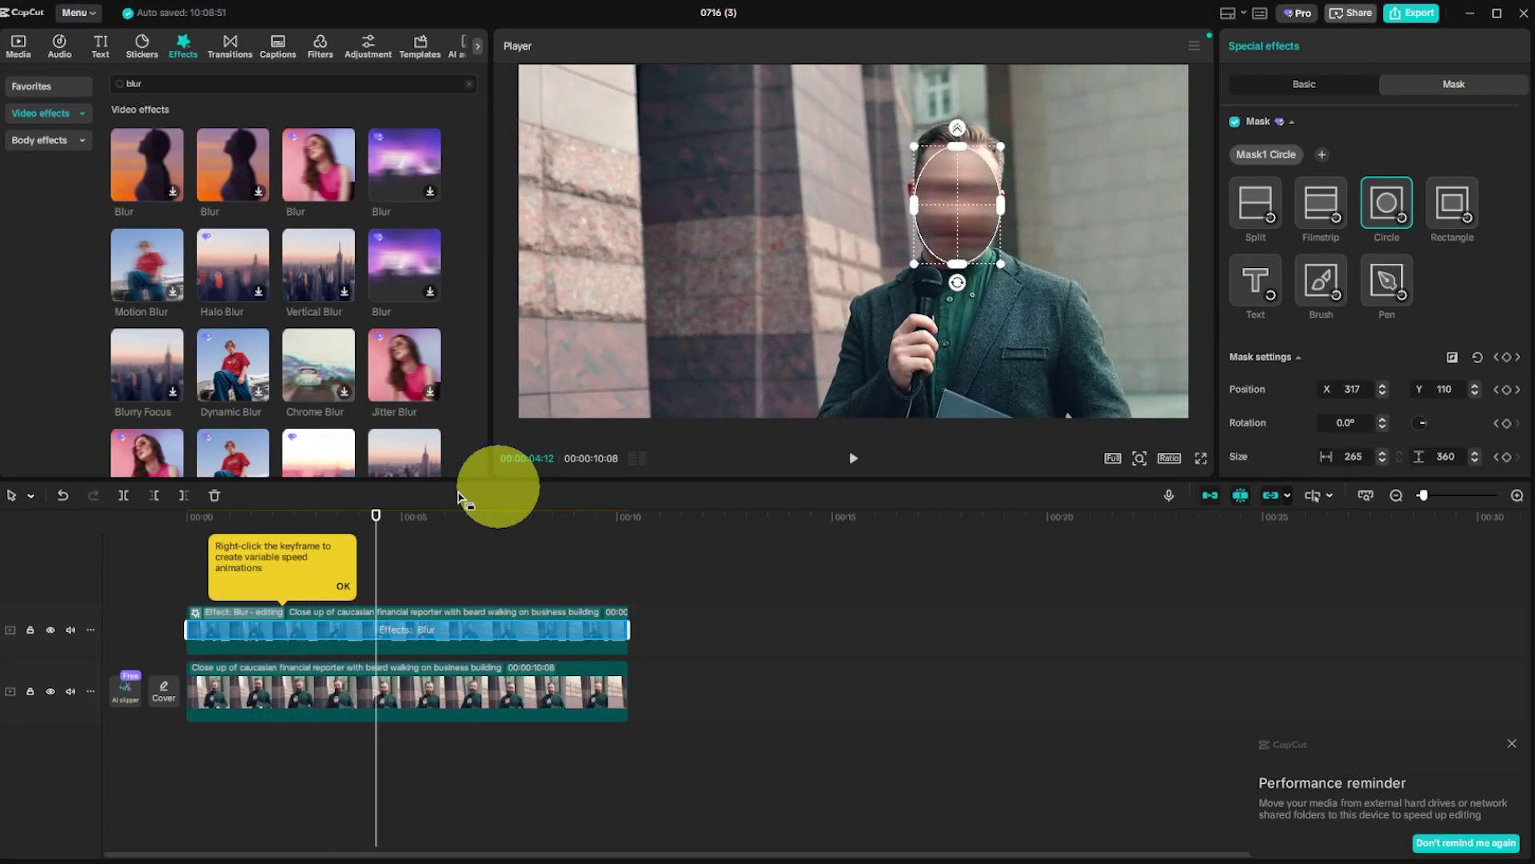
drag(369, 524, 302, 516)
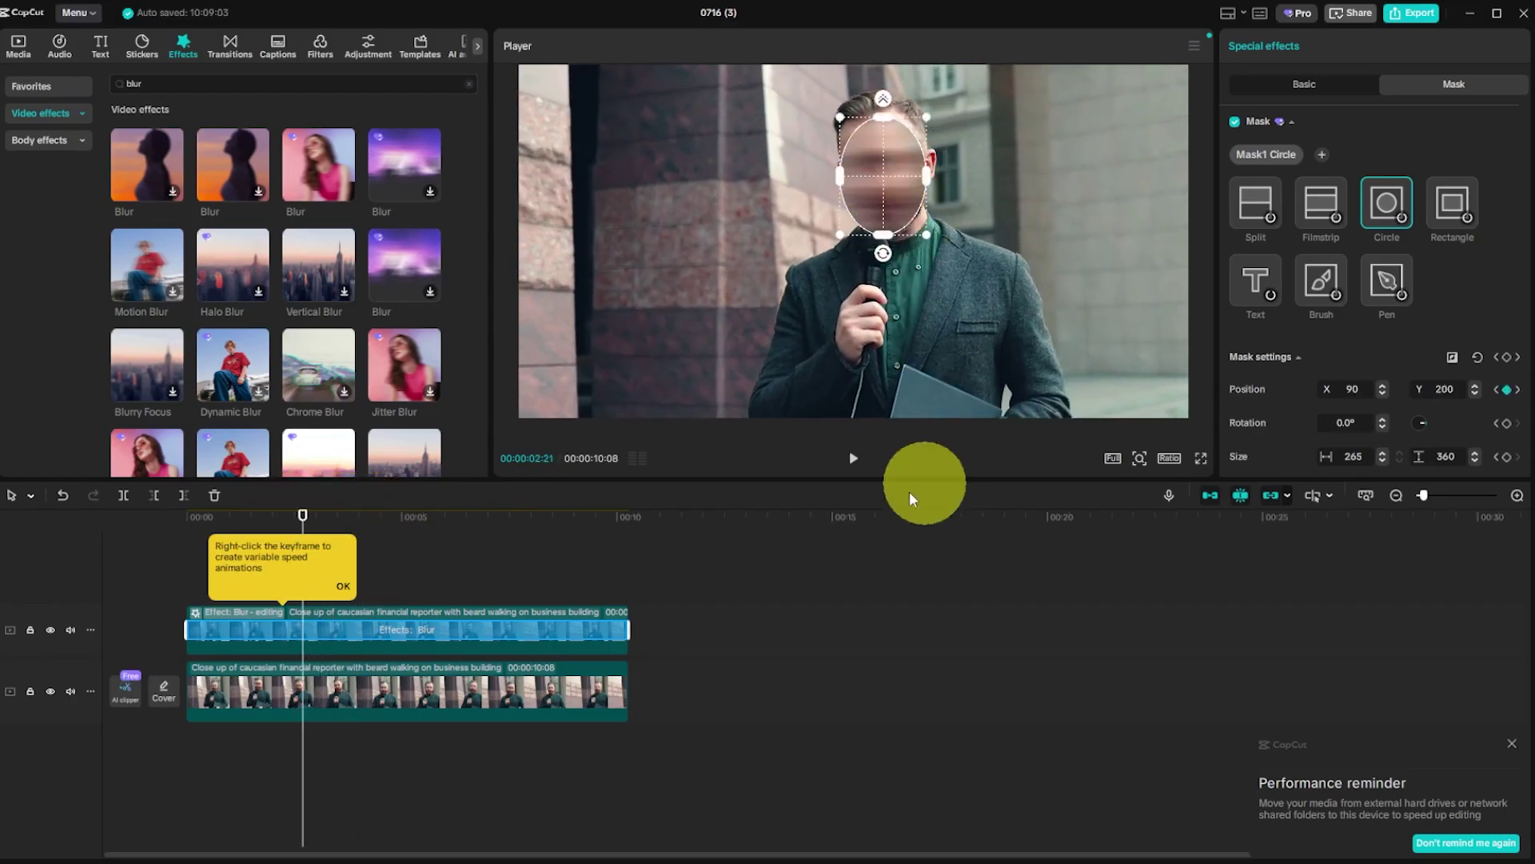
click(855, 458)
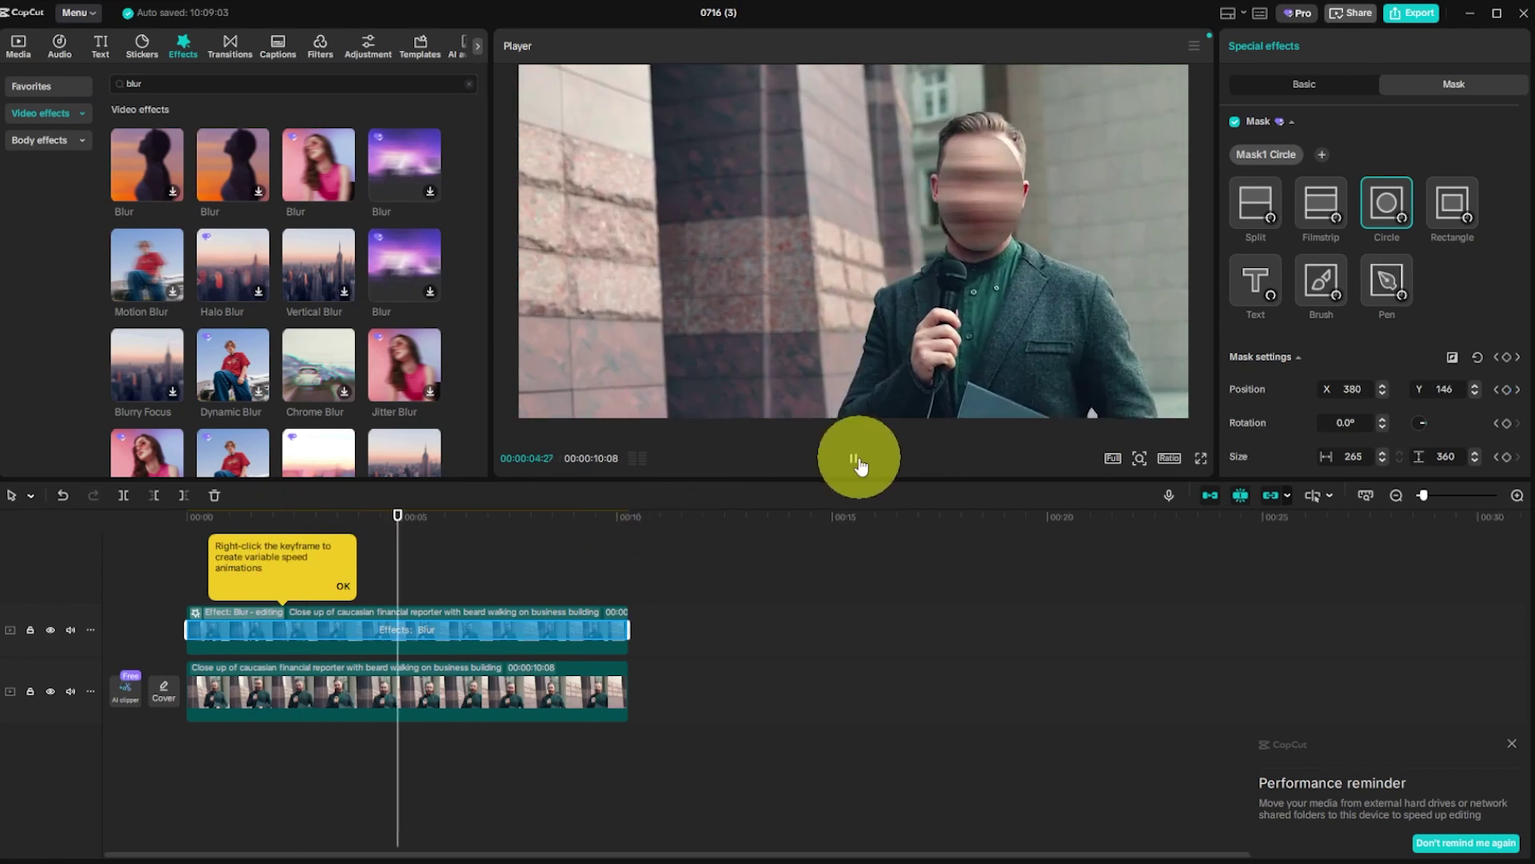
click(855, 458)
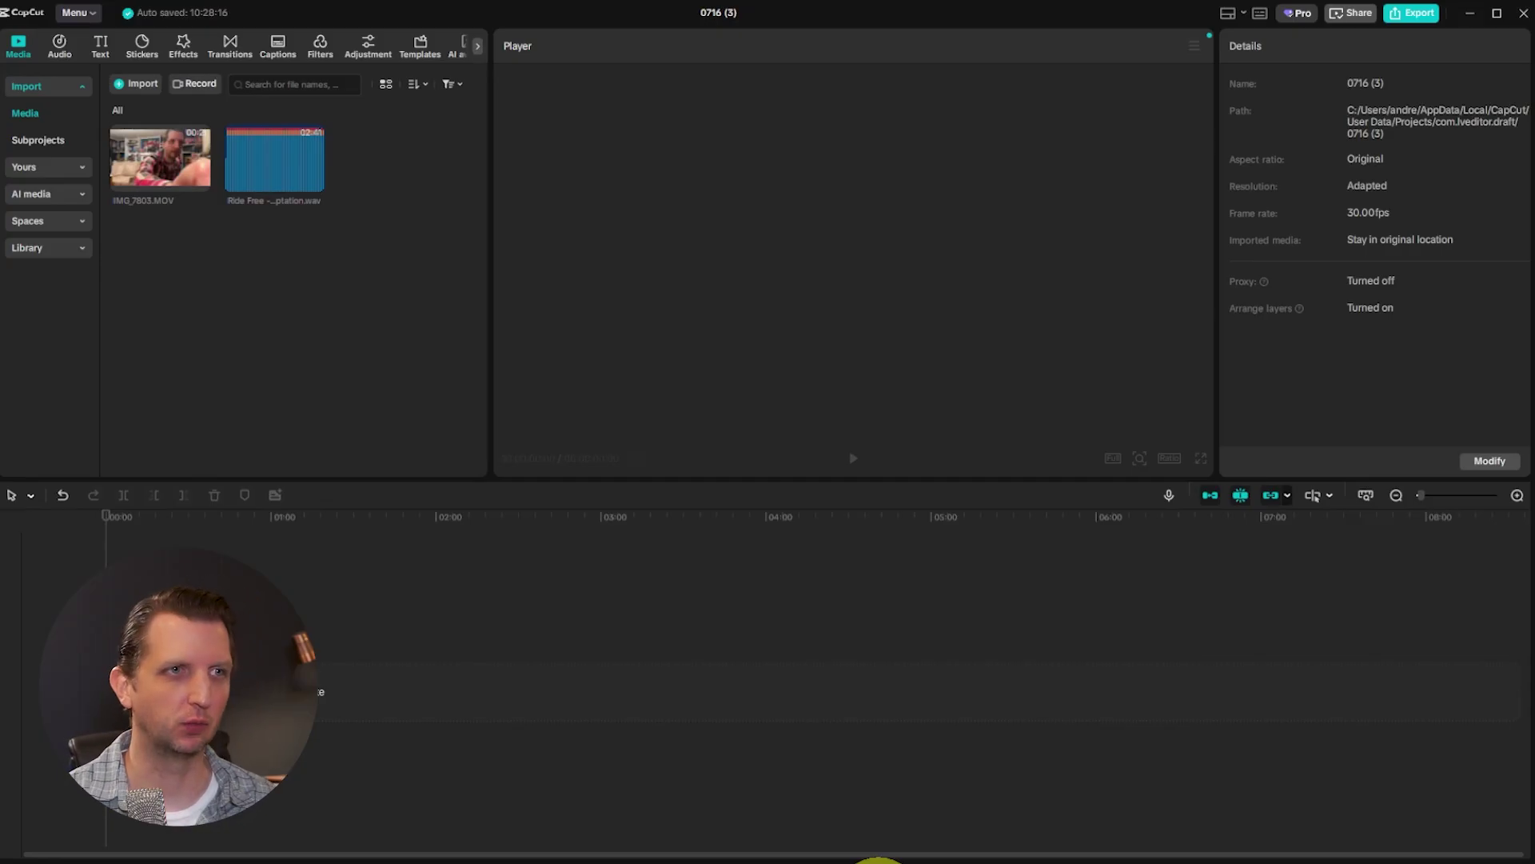
Place the Ride Free – Temptation audio on the timeline and separate its vocals, keeping the remaining audio.
click(275, 160)
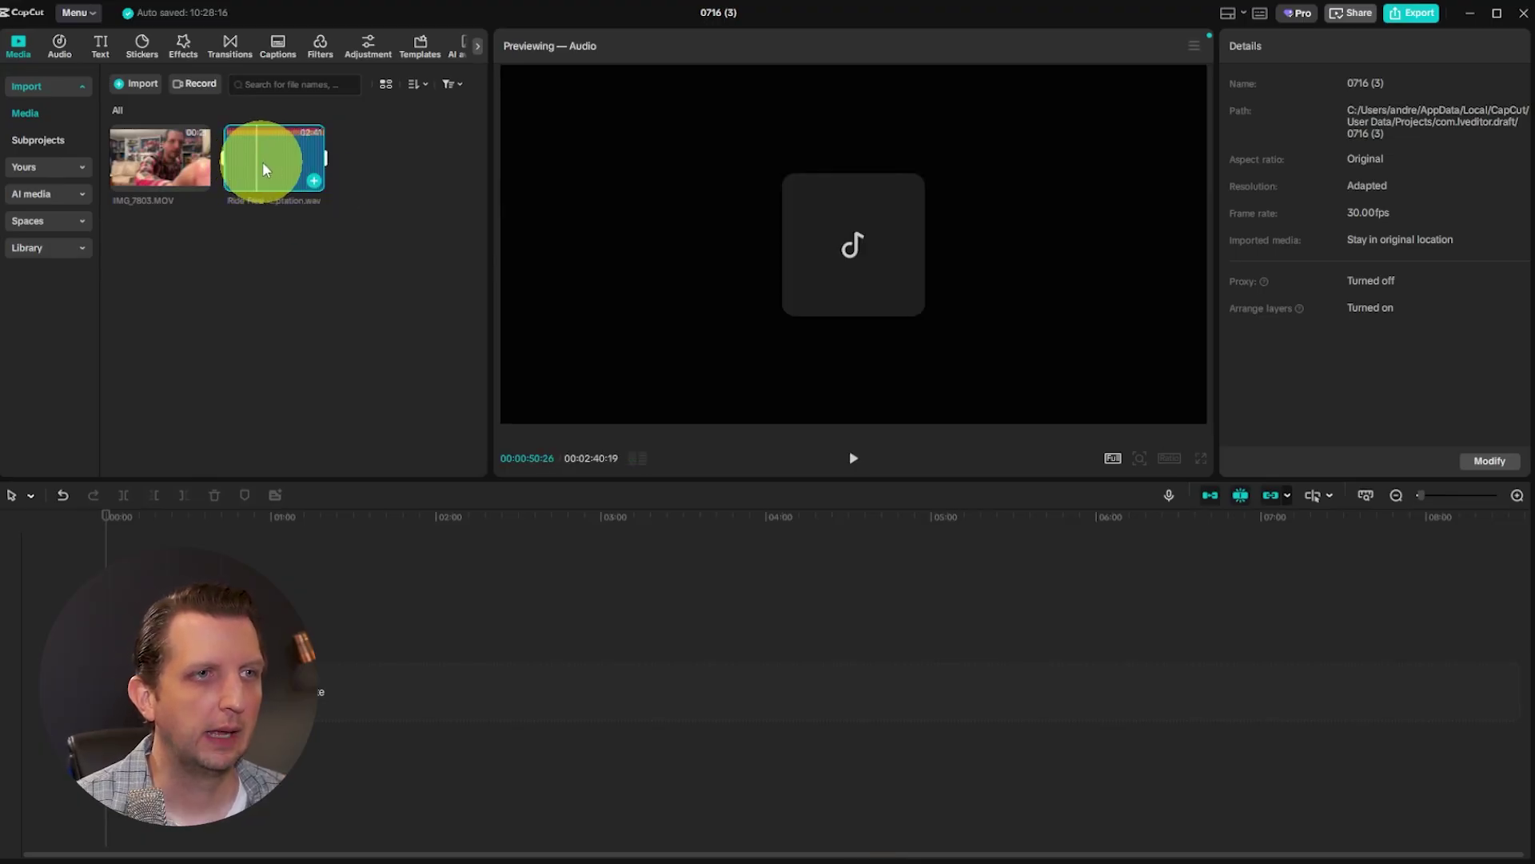
drag(266, 160, 147, 744)
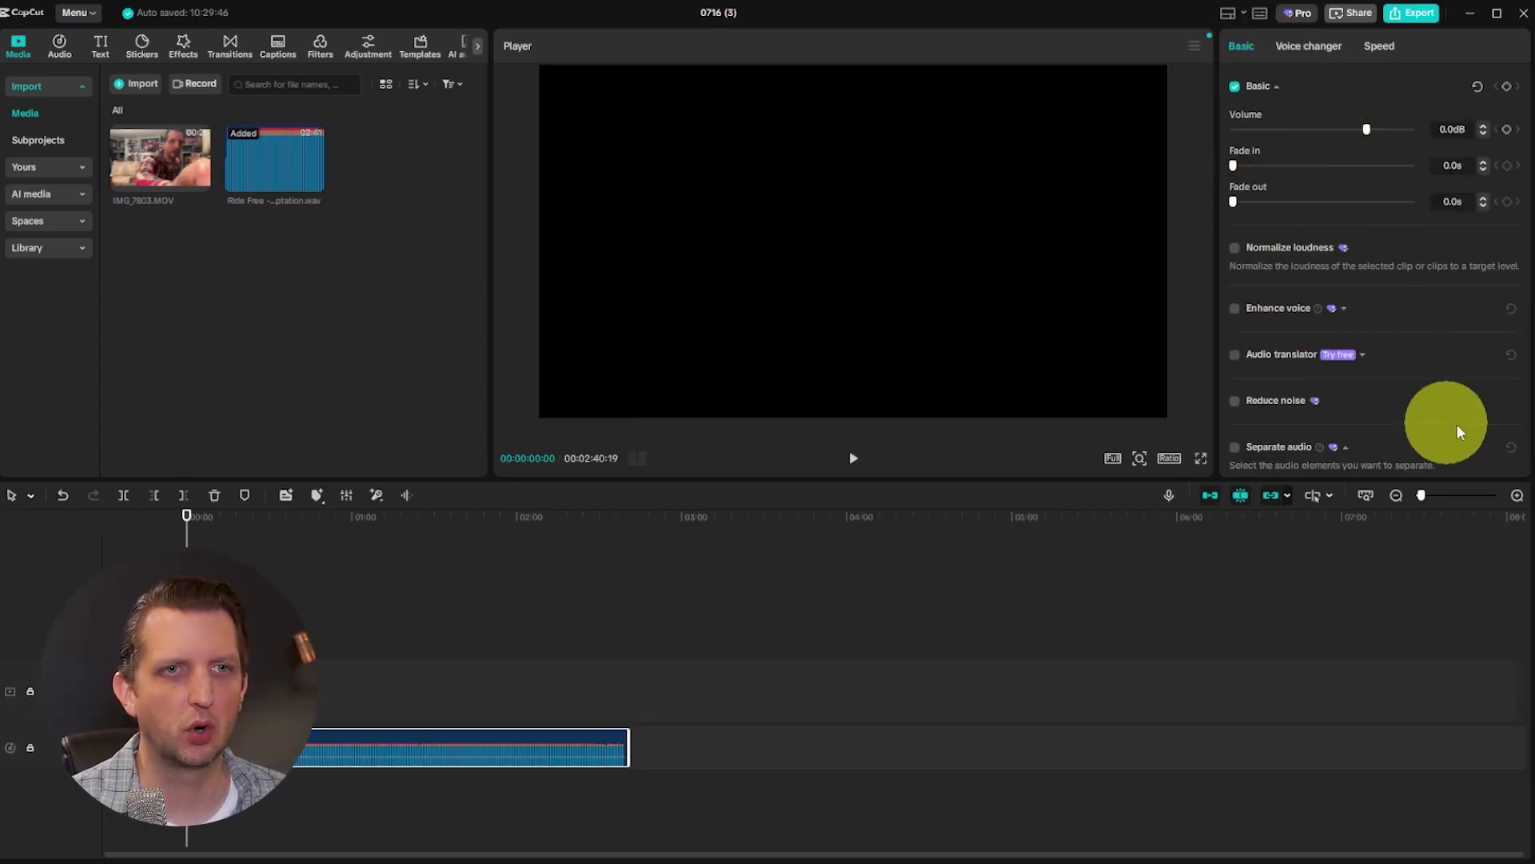
click(1233, 447)
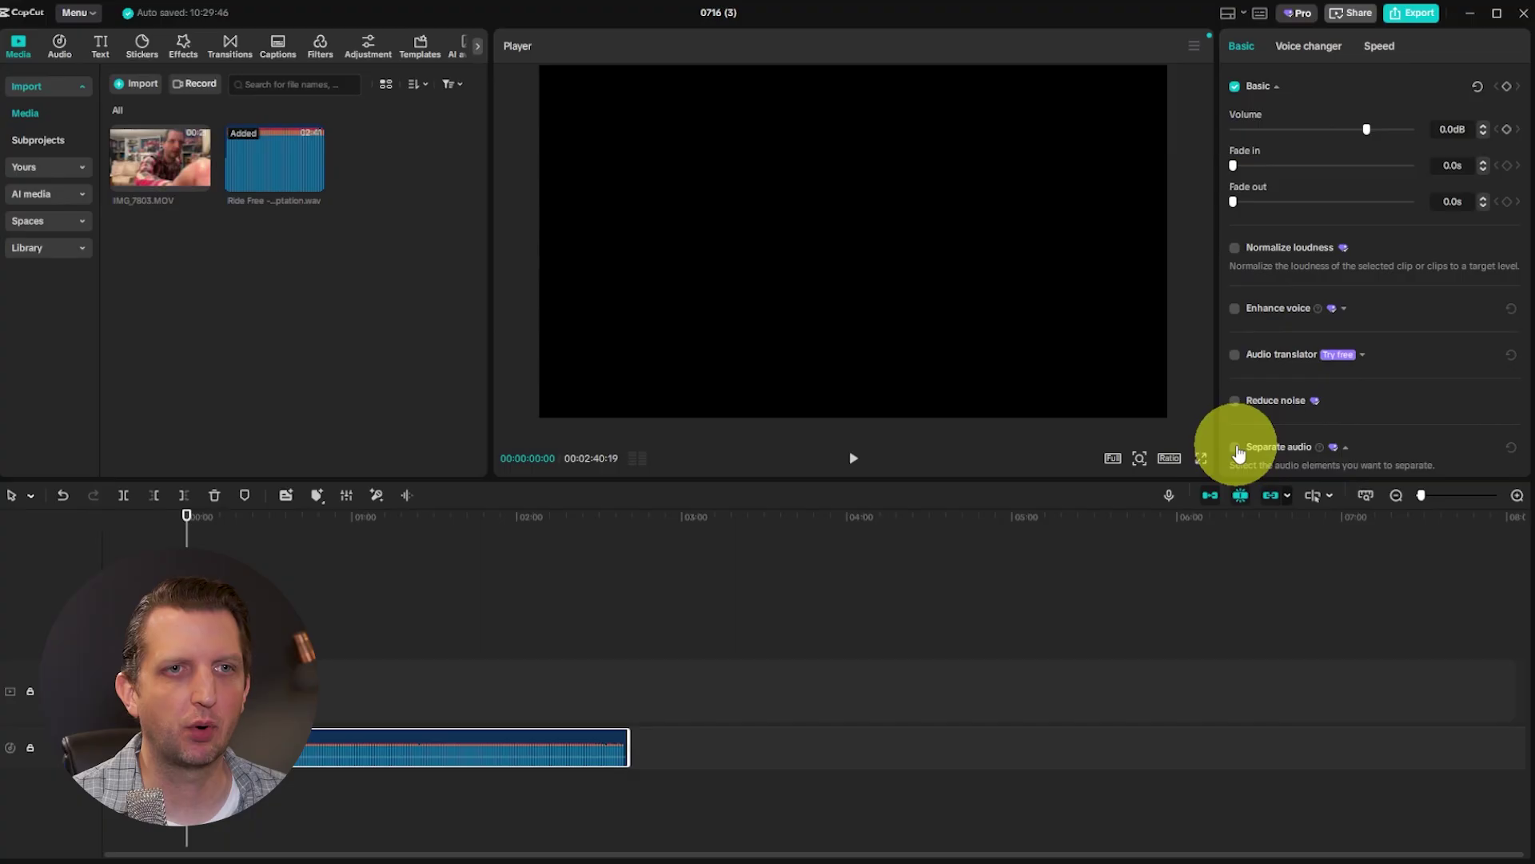
scroll(1421, 364, down, 2)
scroll(1421, 360, down, 1)
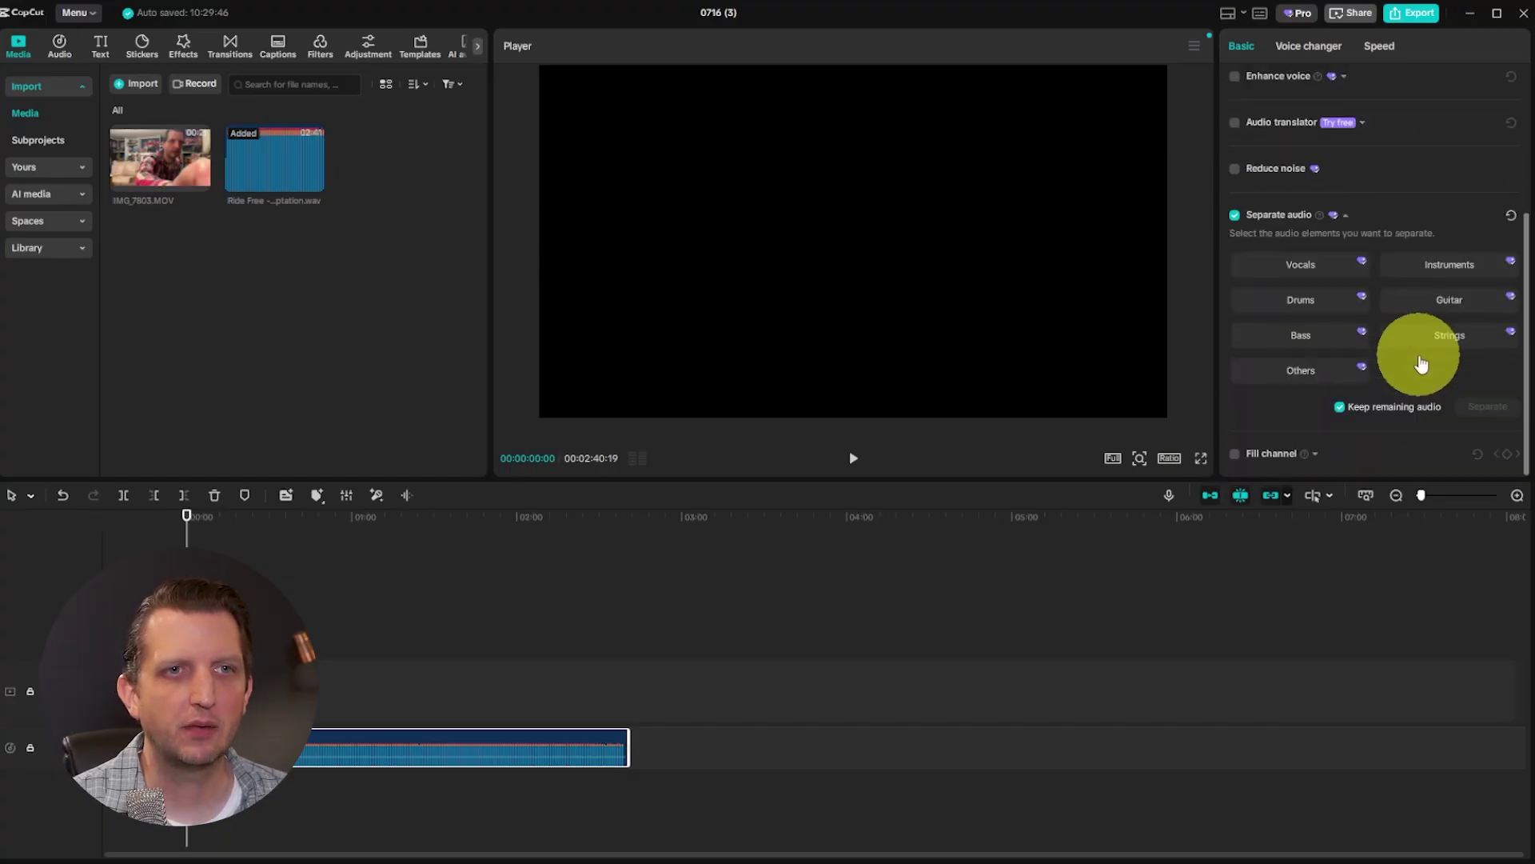
click(1296, 264)
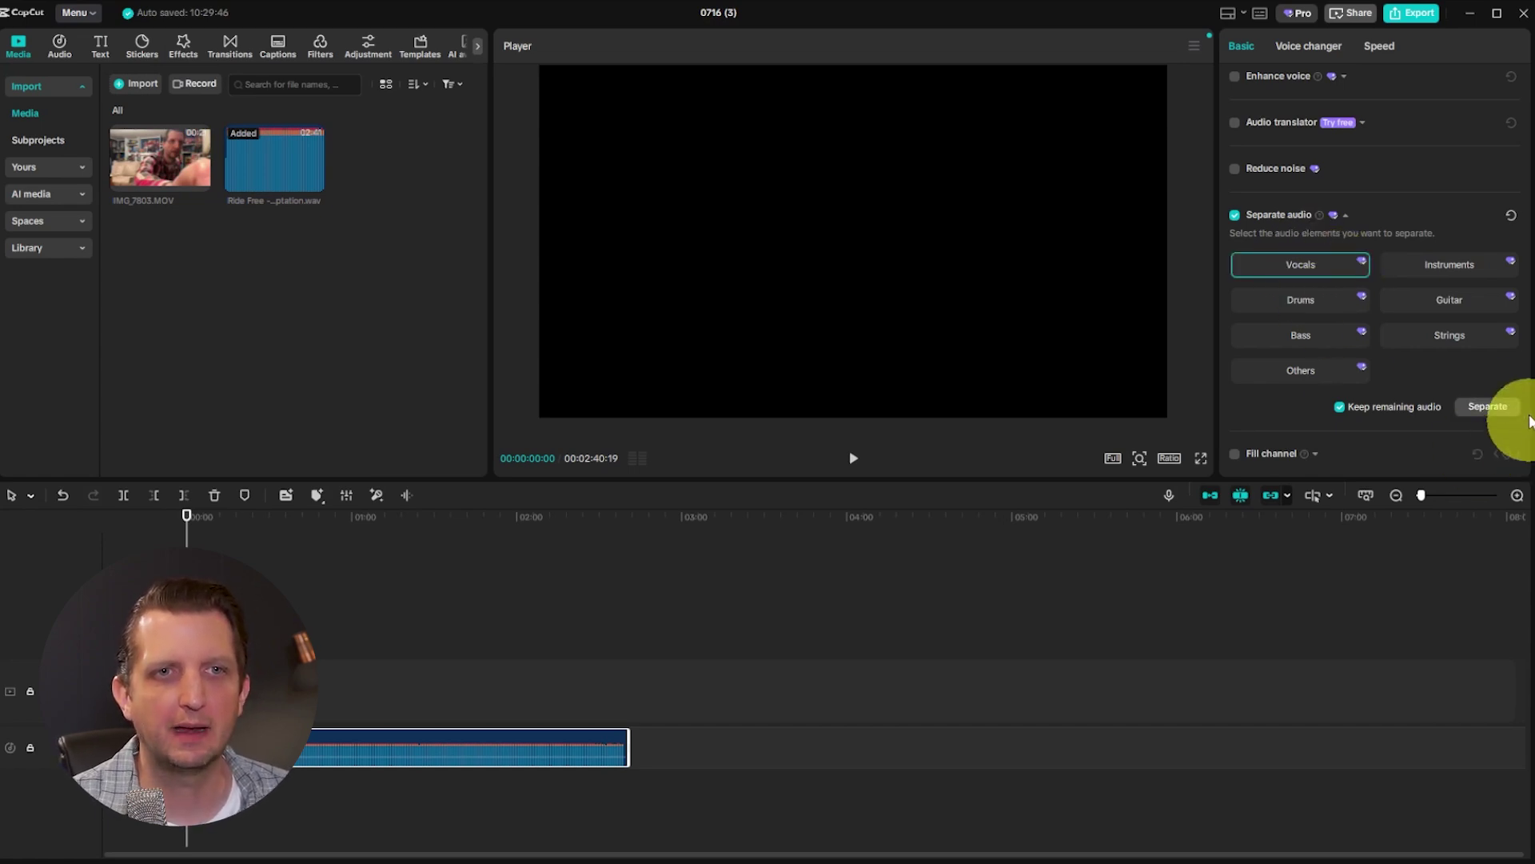
click(1491, 404)
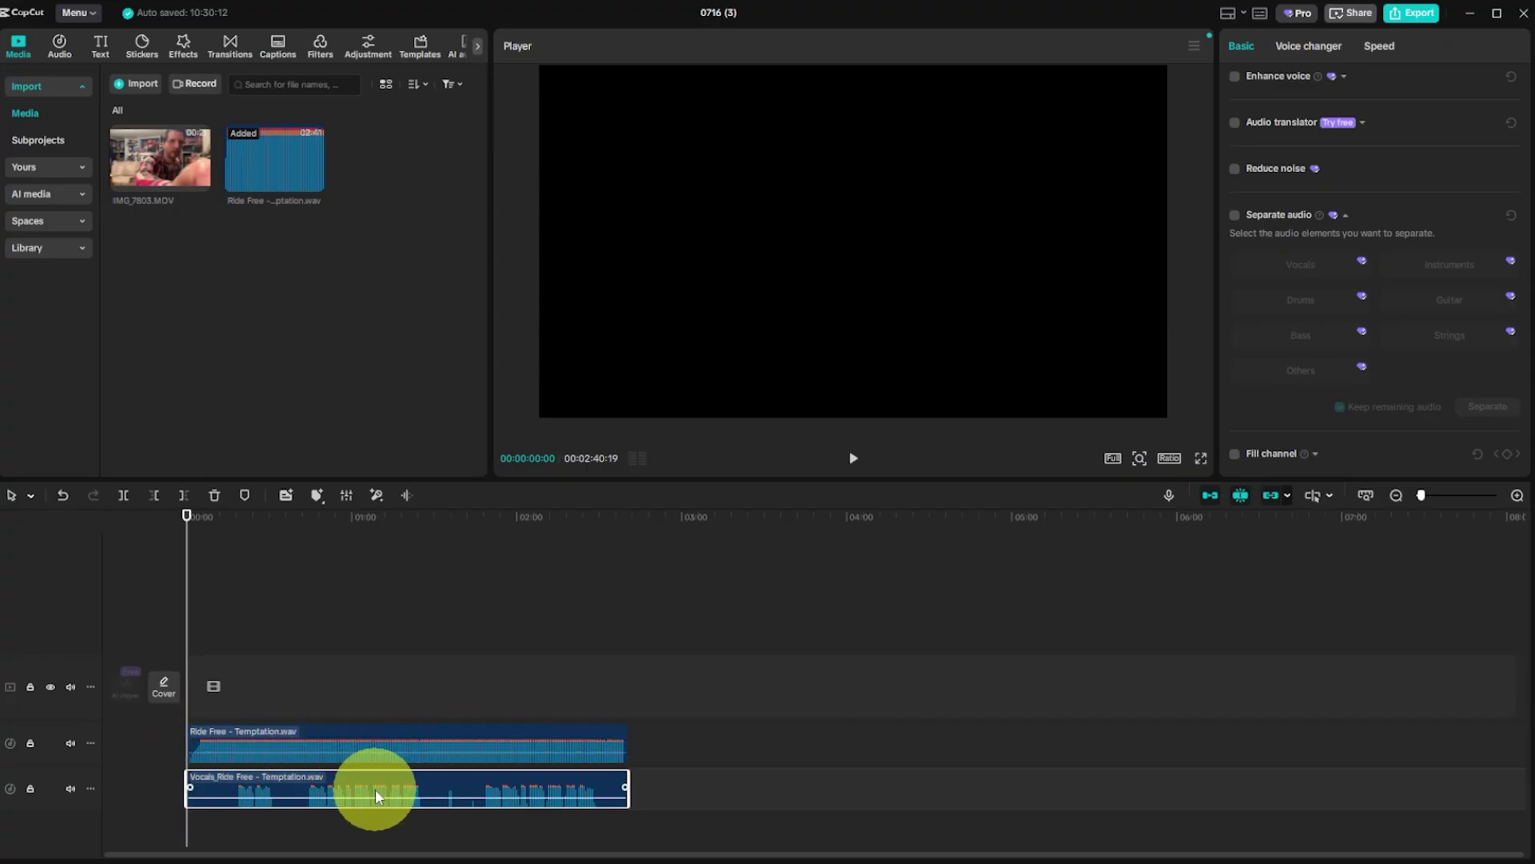
Play the separated song tracks together from about 00:00:16:06 to check how they sound.
click(229, 520)
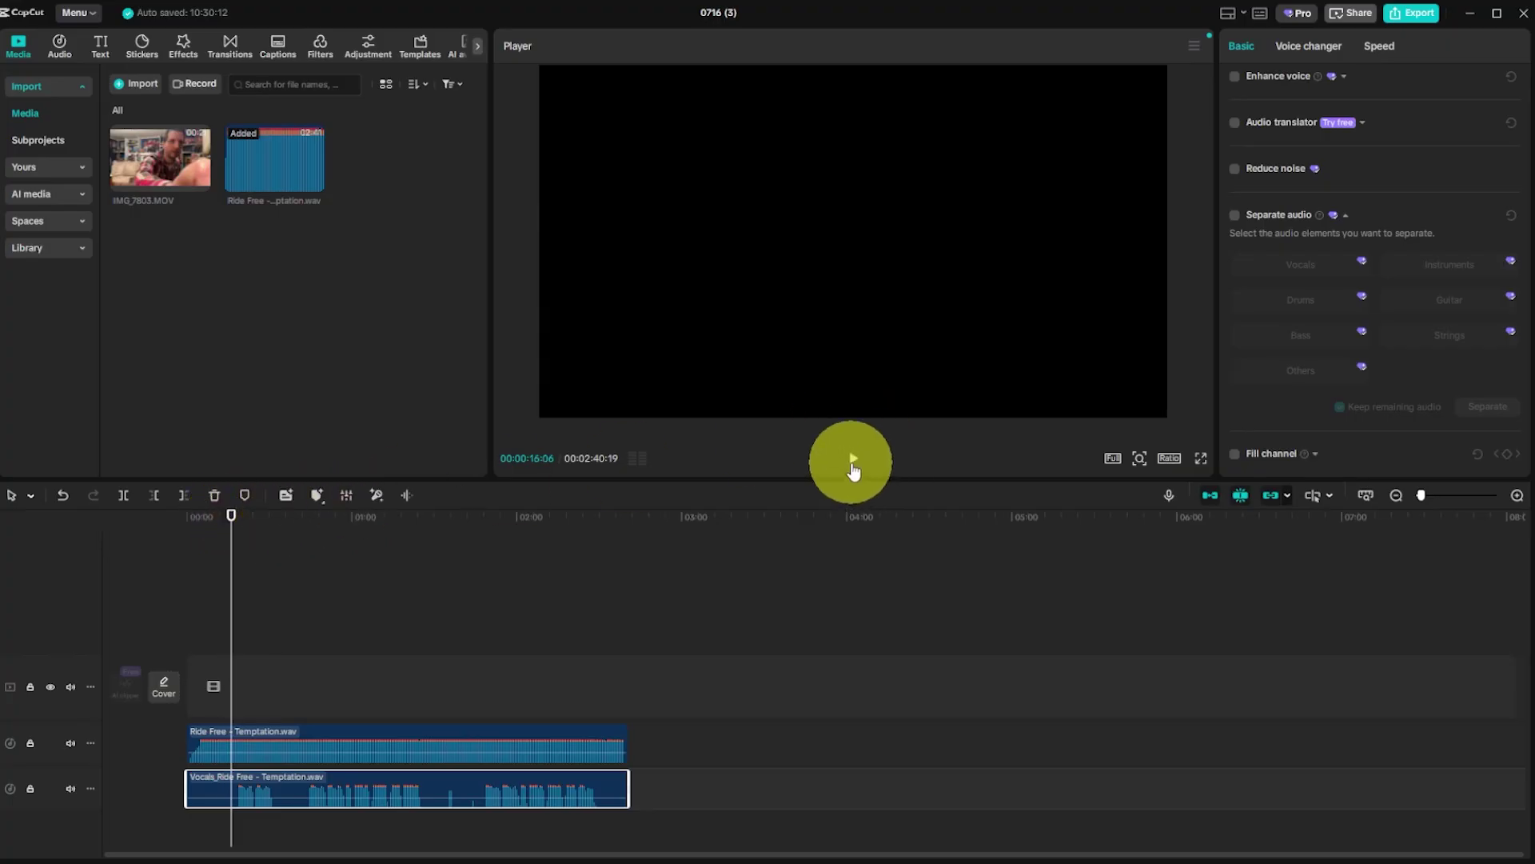
click(853, 464)
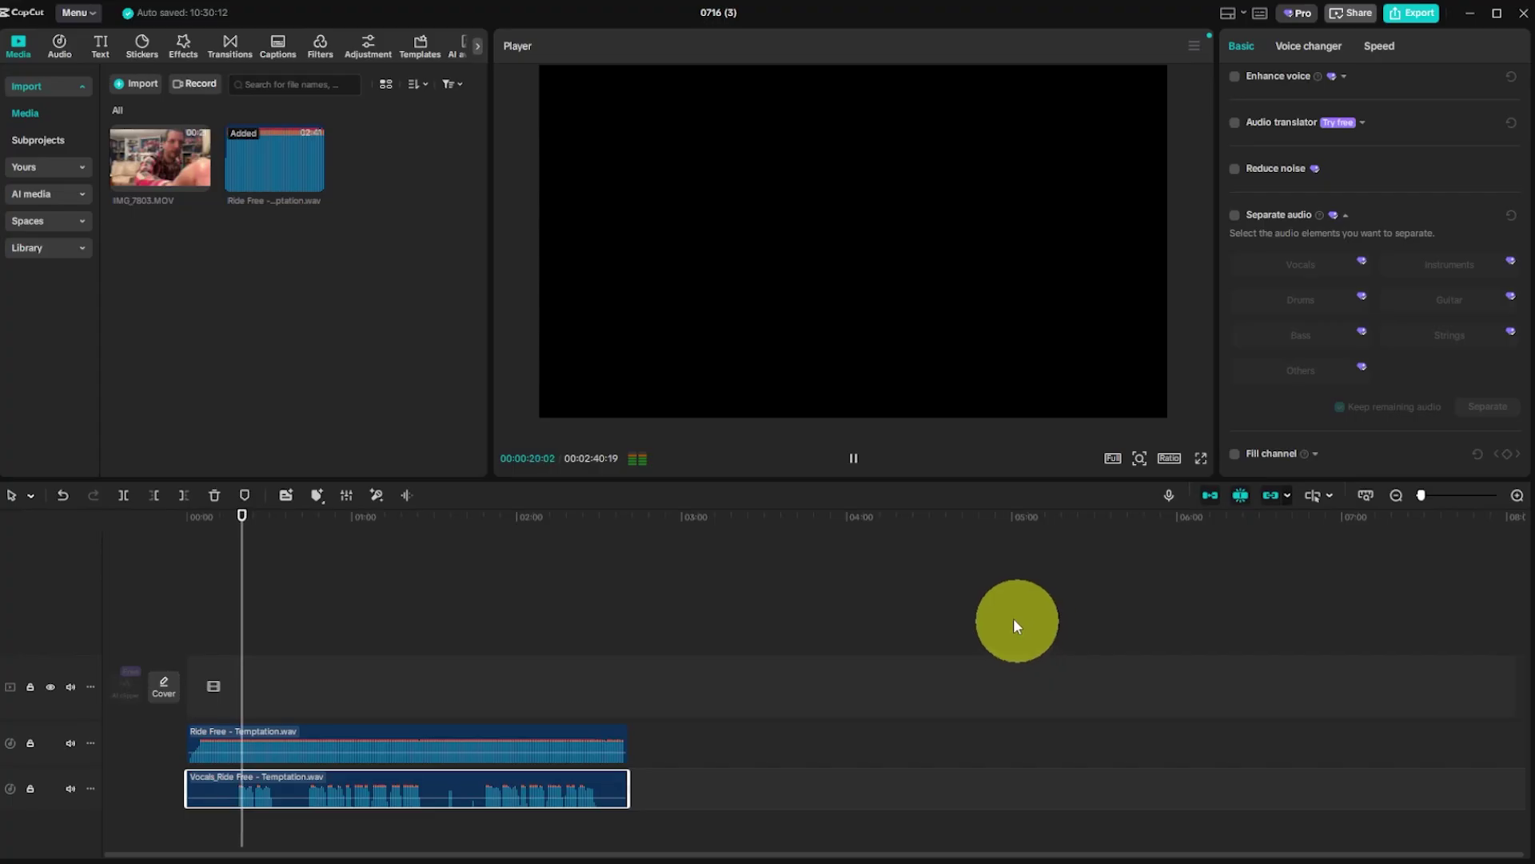
click(854, 460)
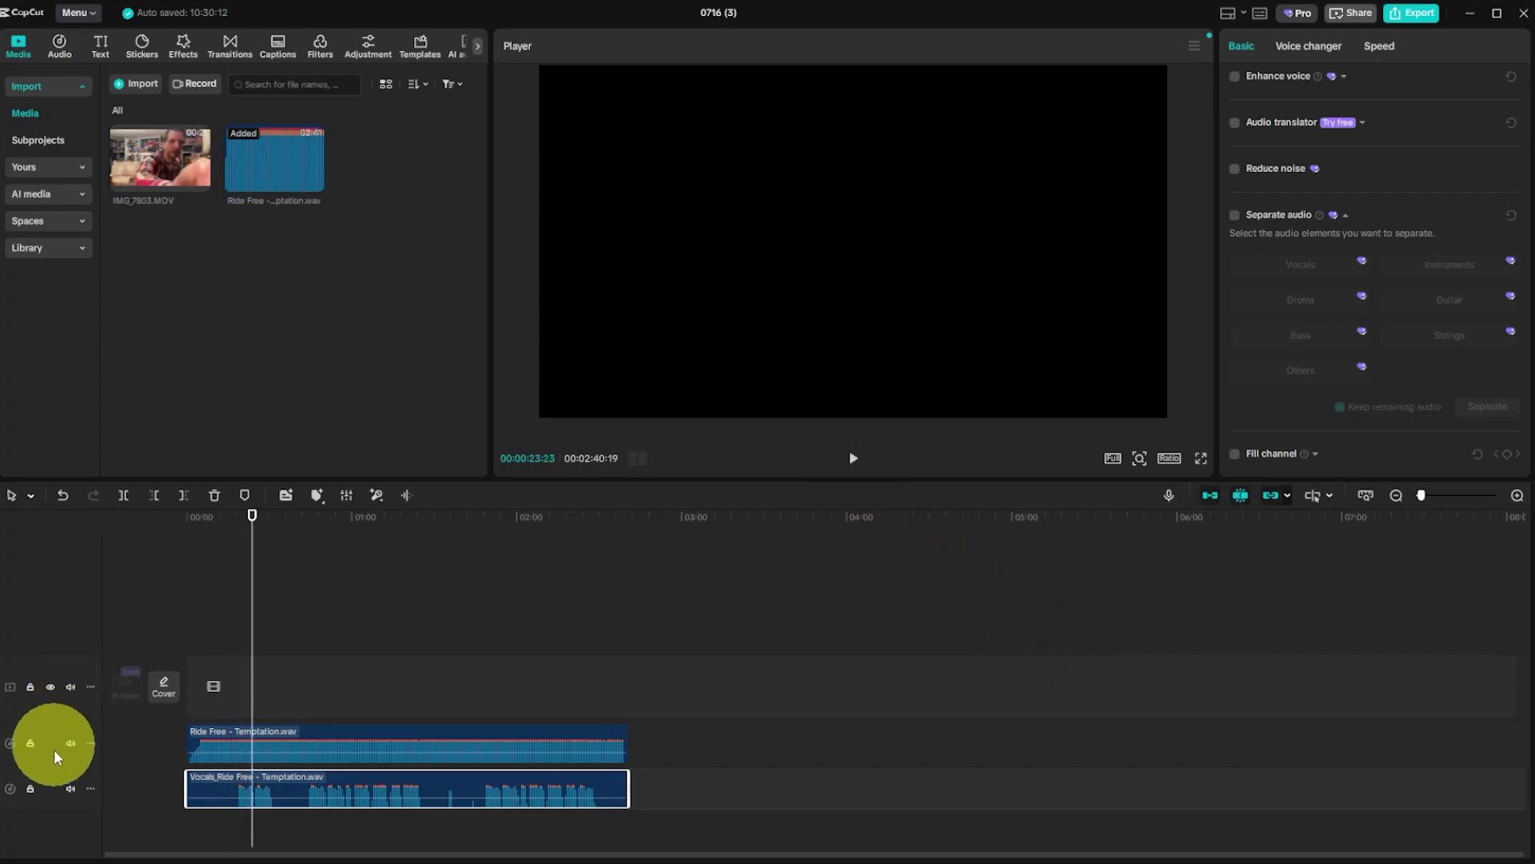
Mute the separated vocals track and listen to the remaining audio from about 20 seconds.
click(72, 788)
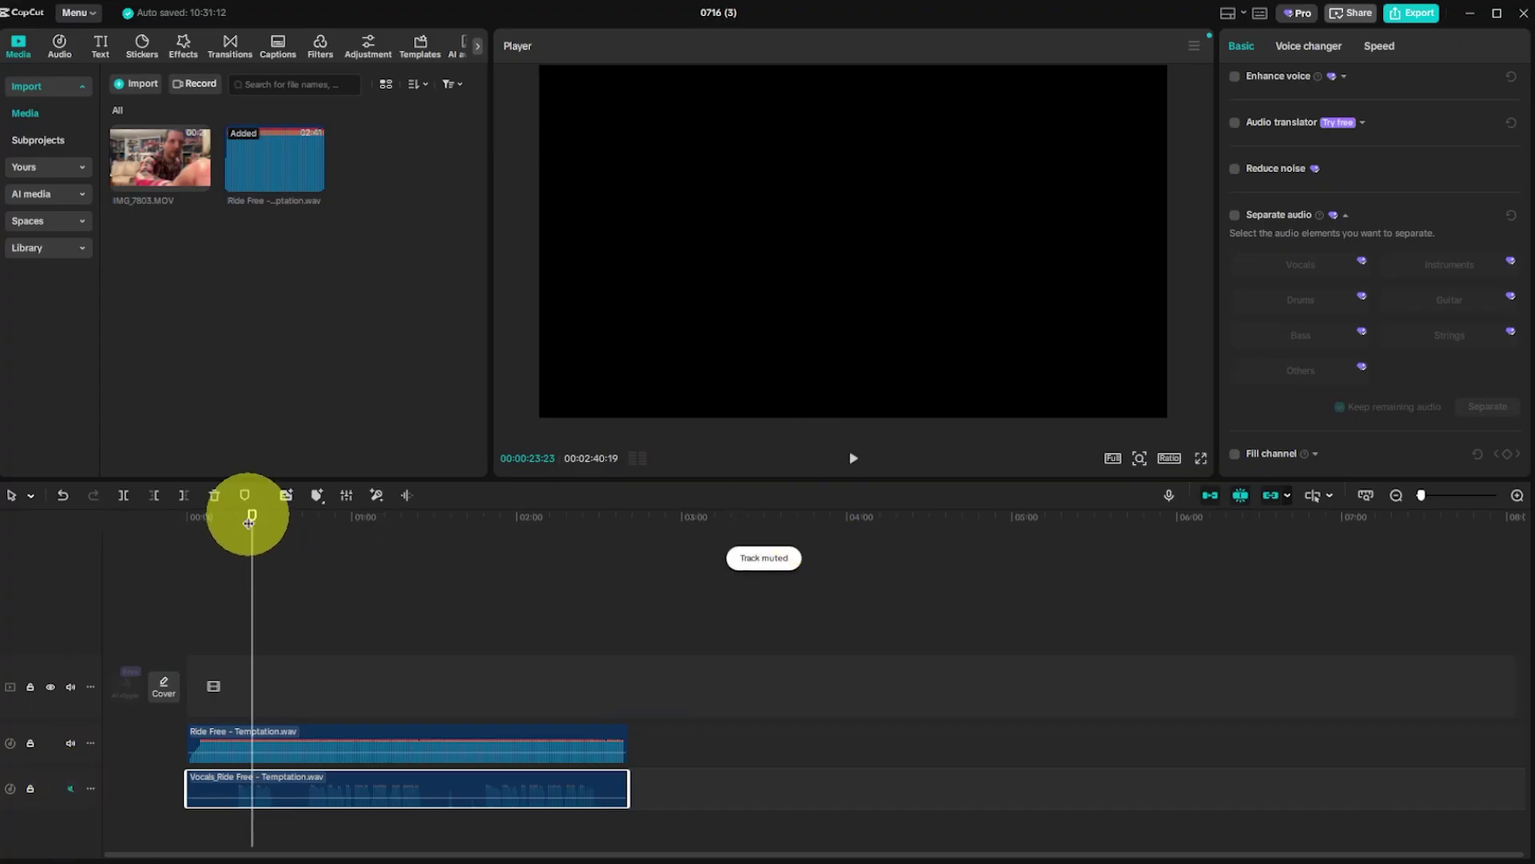
drag(250, 517, 242, 517)
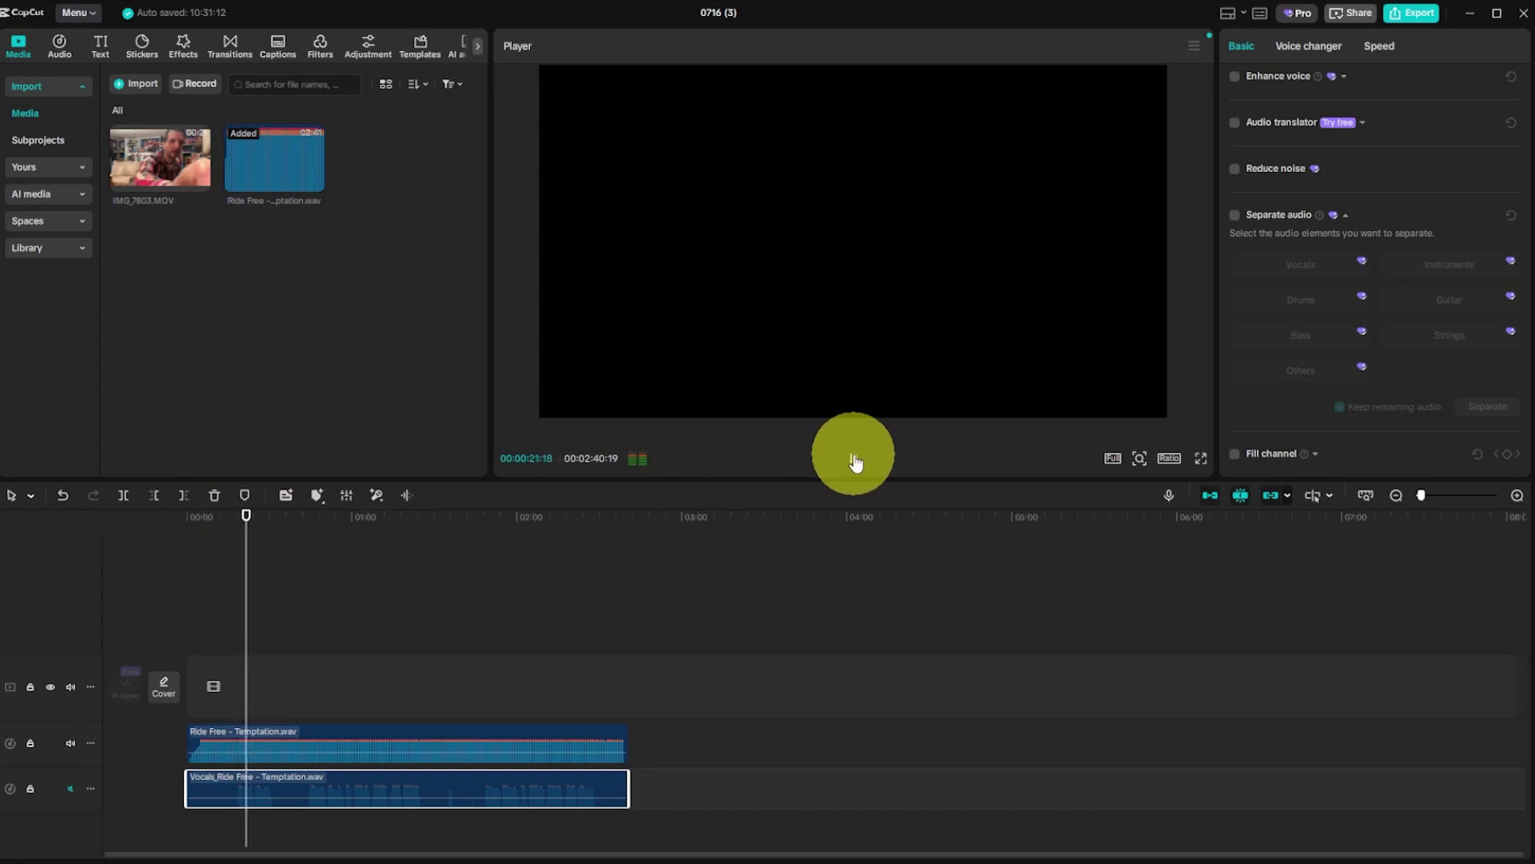
click(854, 459)
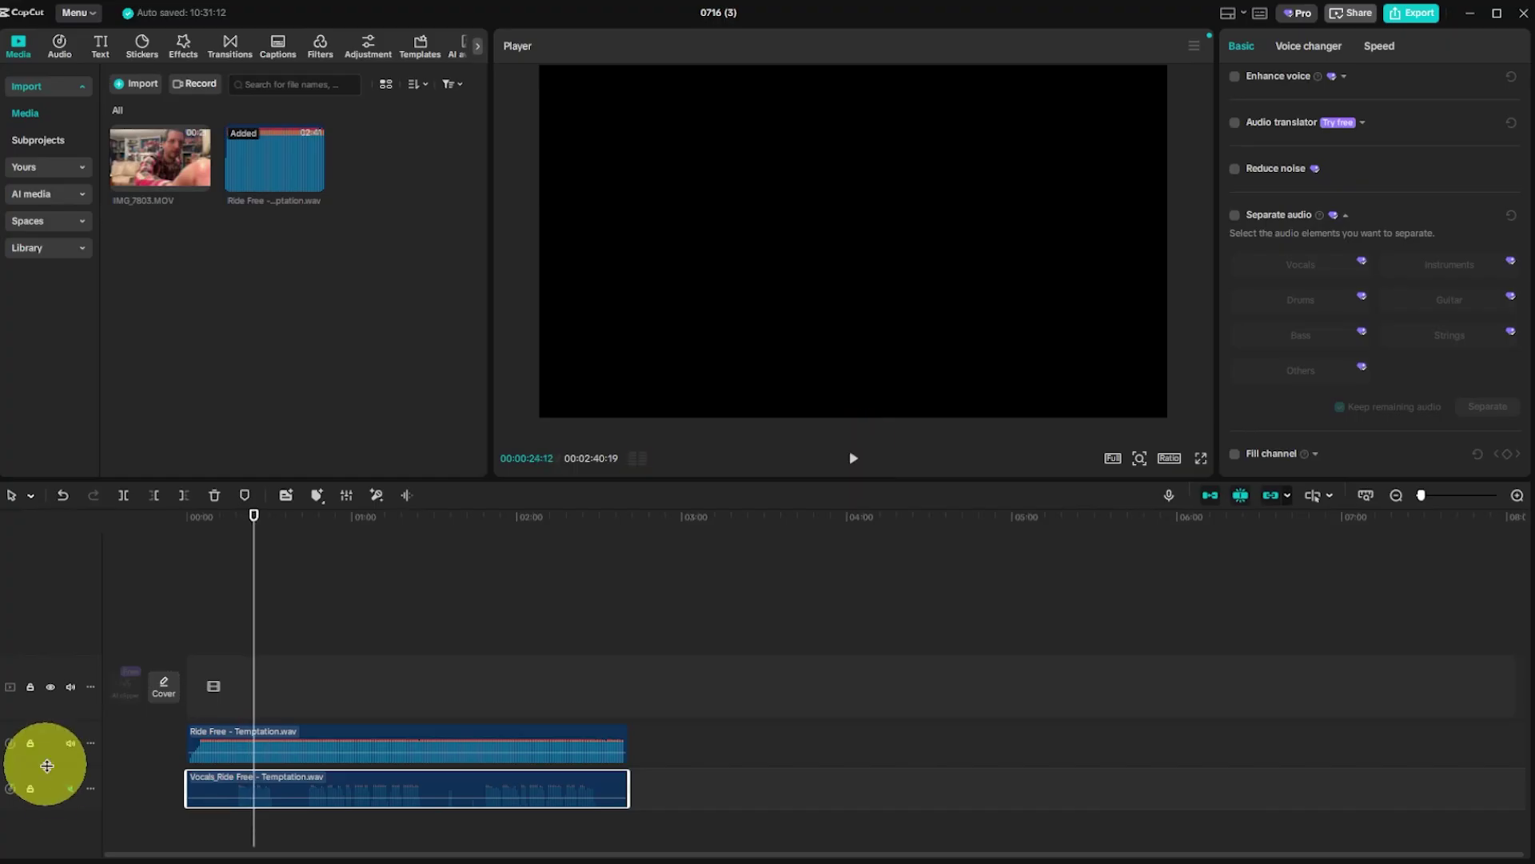
Listen to the vocals alone with the upper audio track muted, and switch the muting back to the vocals track.
click(71, 743)
click(71, 788)
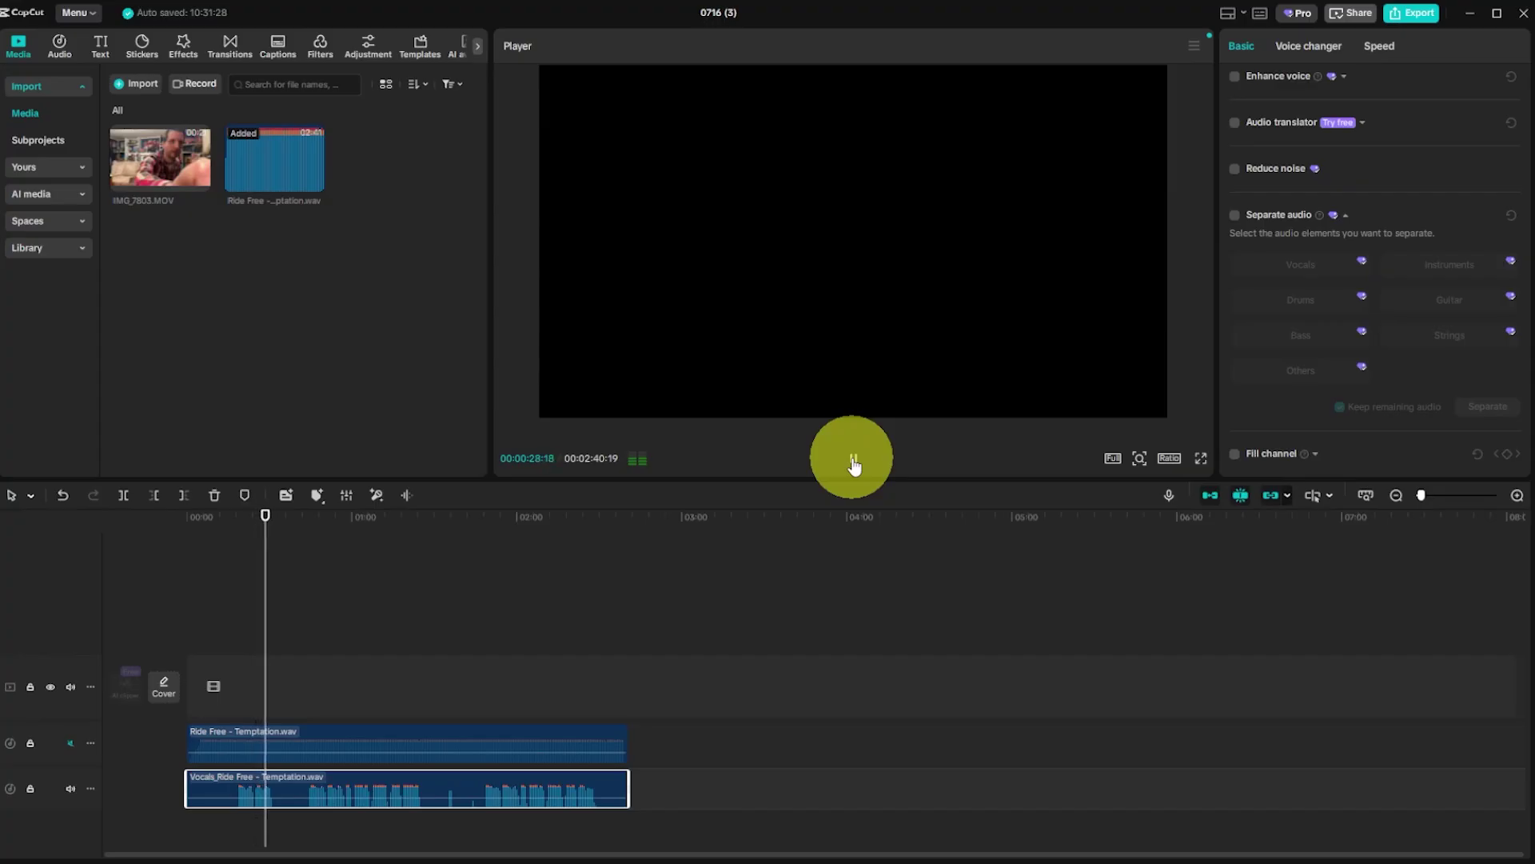
click(854, 462)
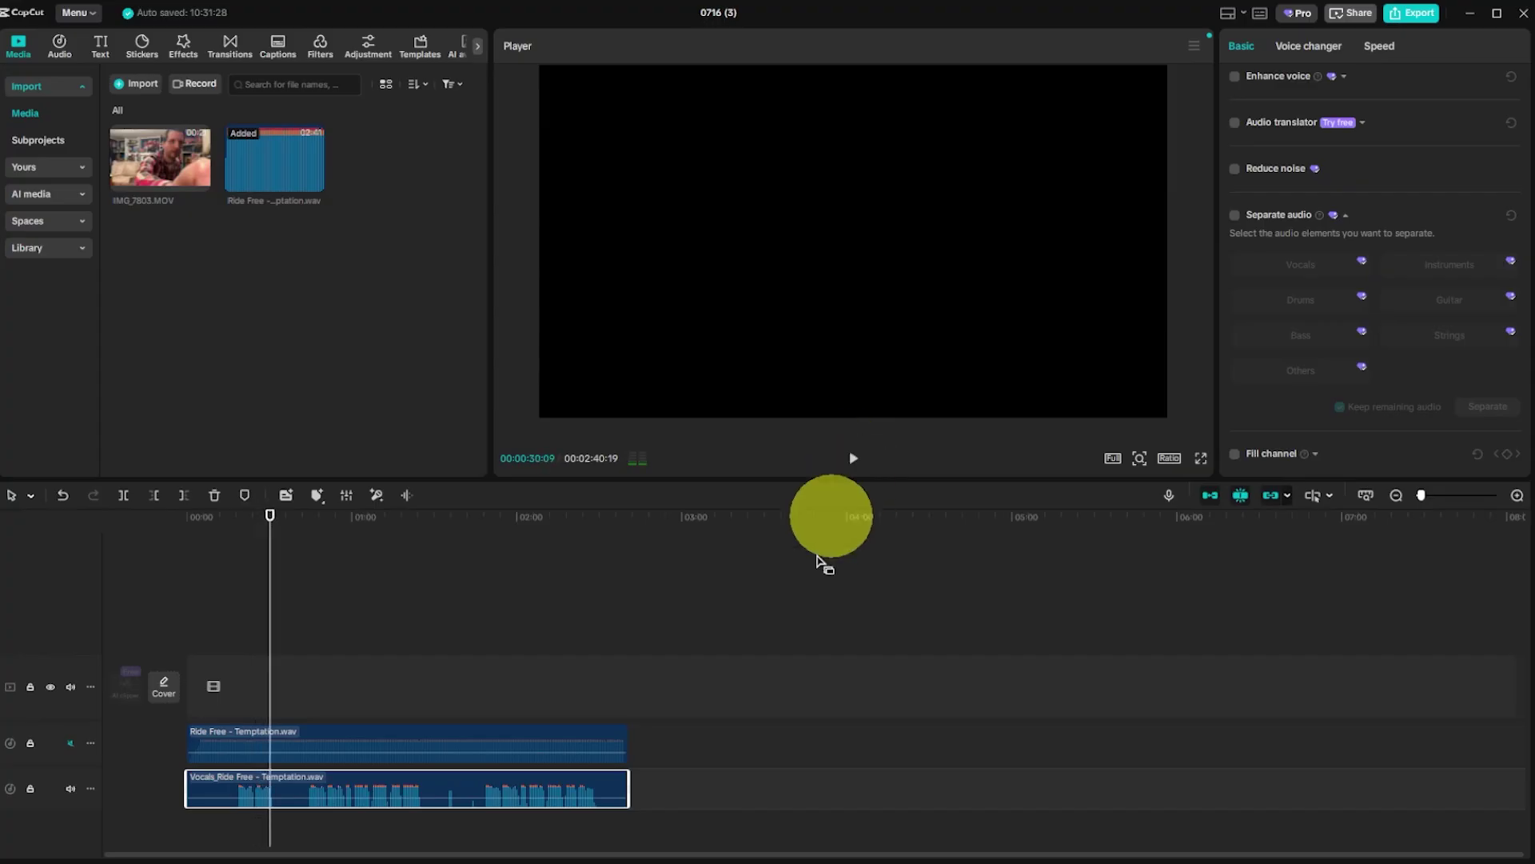
click(72, 788)
click(69, 744)
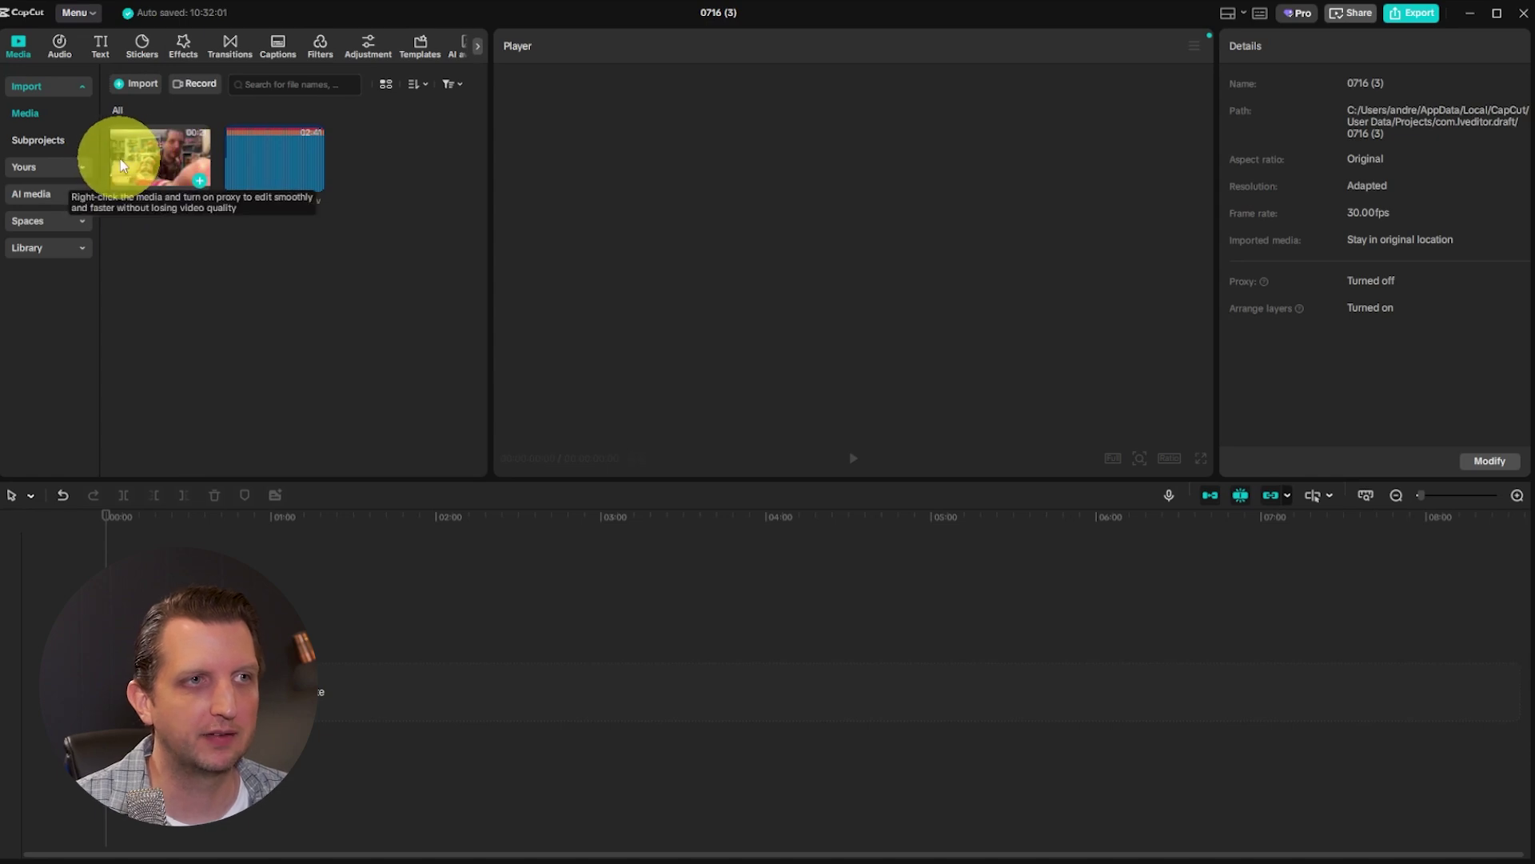
Preview IMG_7803.MOV, place it at the timeline's start, and move the playhead to 00:00:03:27.
click(120, 159)
key(space)
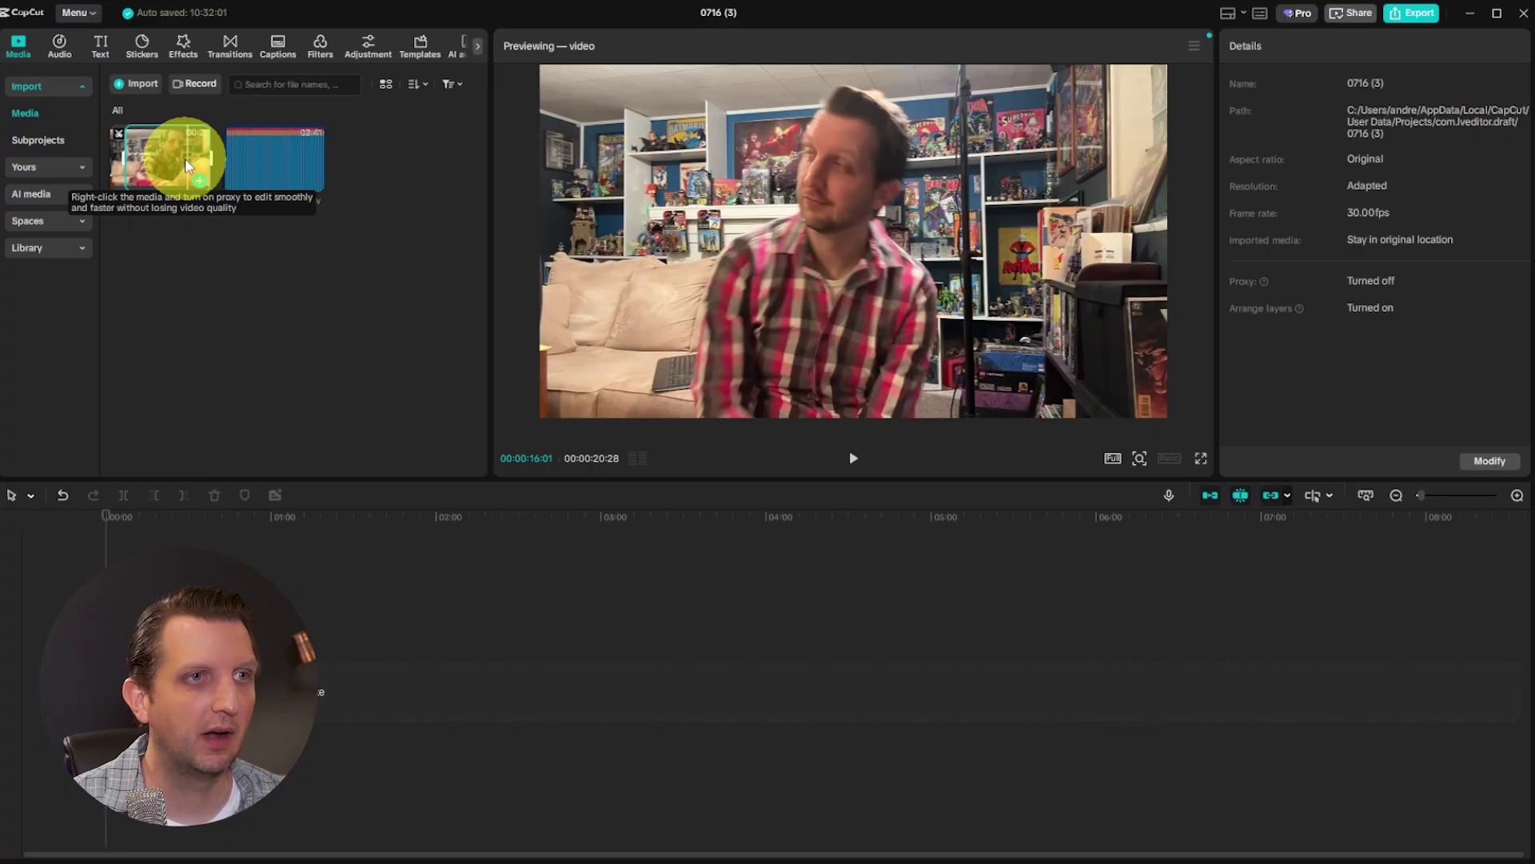
drag(155, 153, 144, 685)
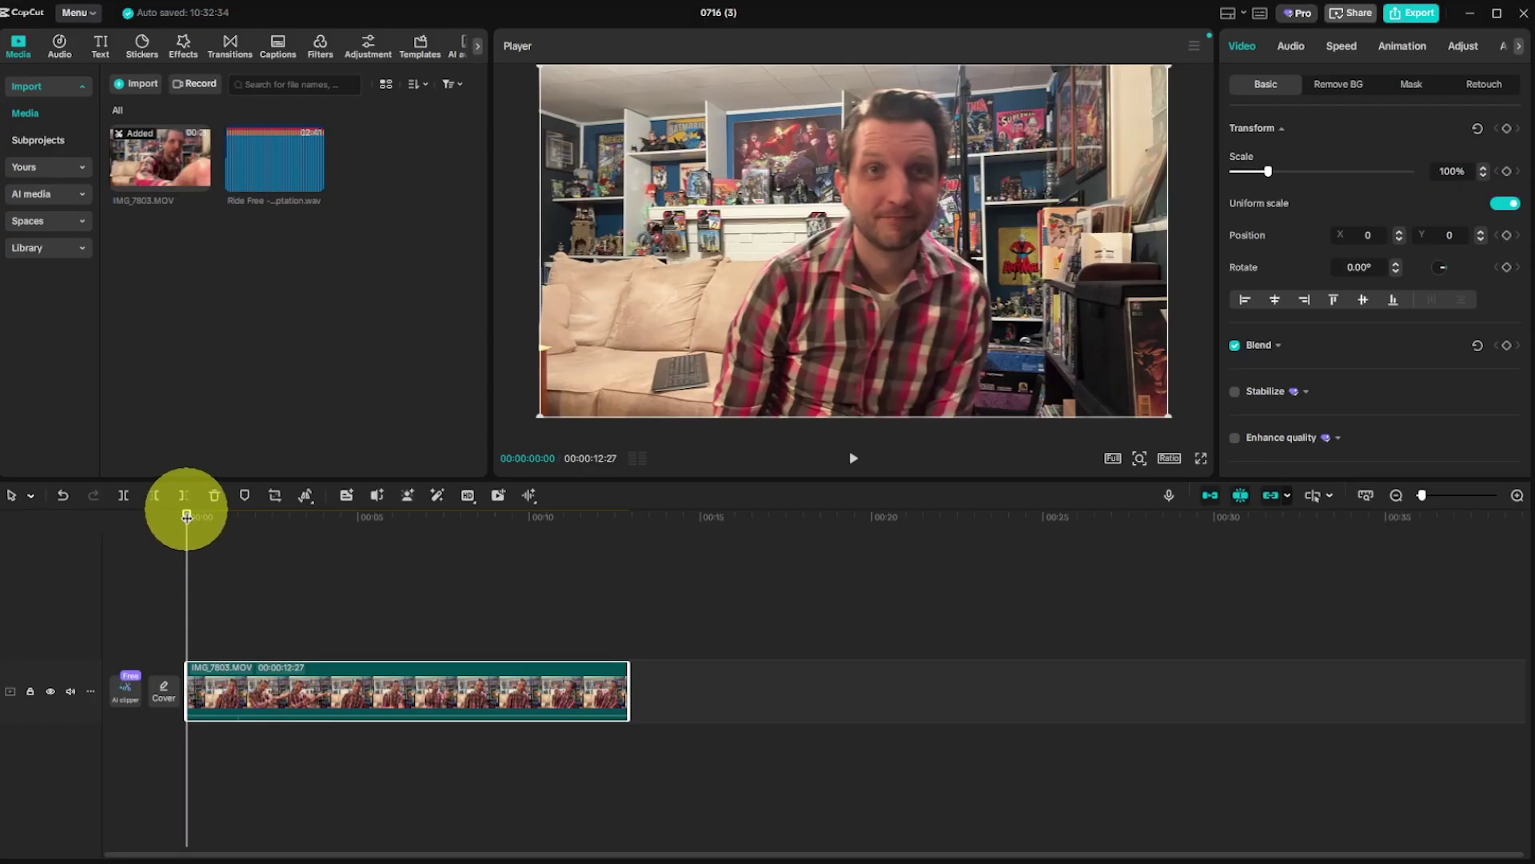
drag(187, 515, 320, 485)
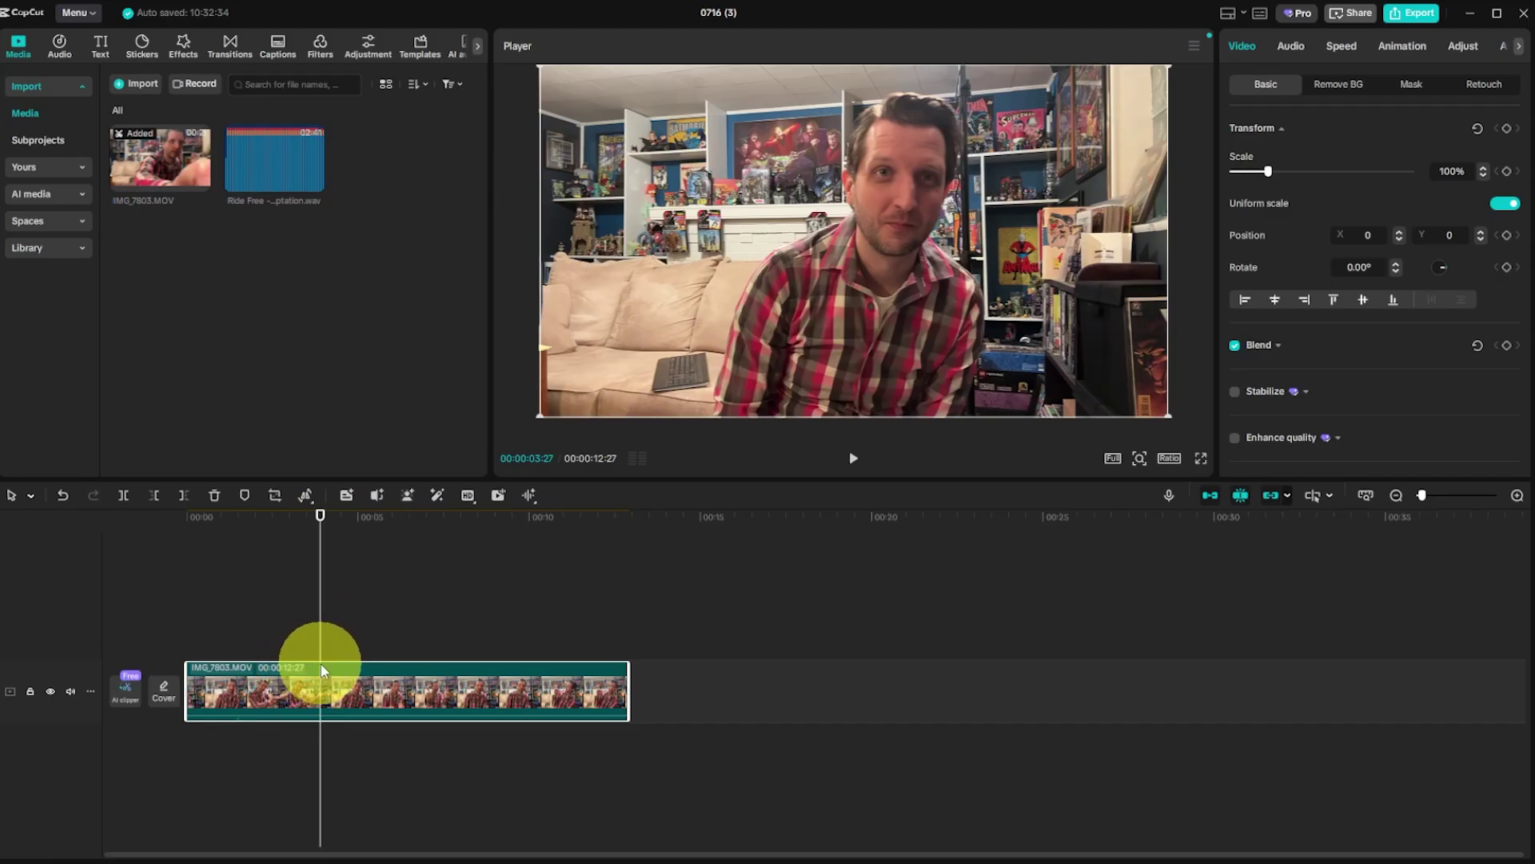
Split the IMG_7803.MOV clip at 00:00:03:27.
key(ctrl+b)
drag(357, 693, 535, 725)
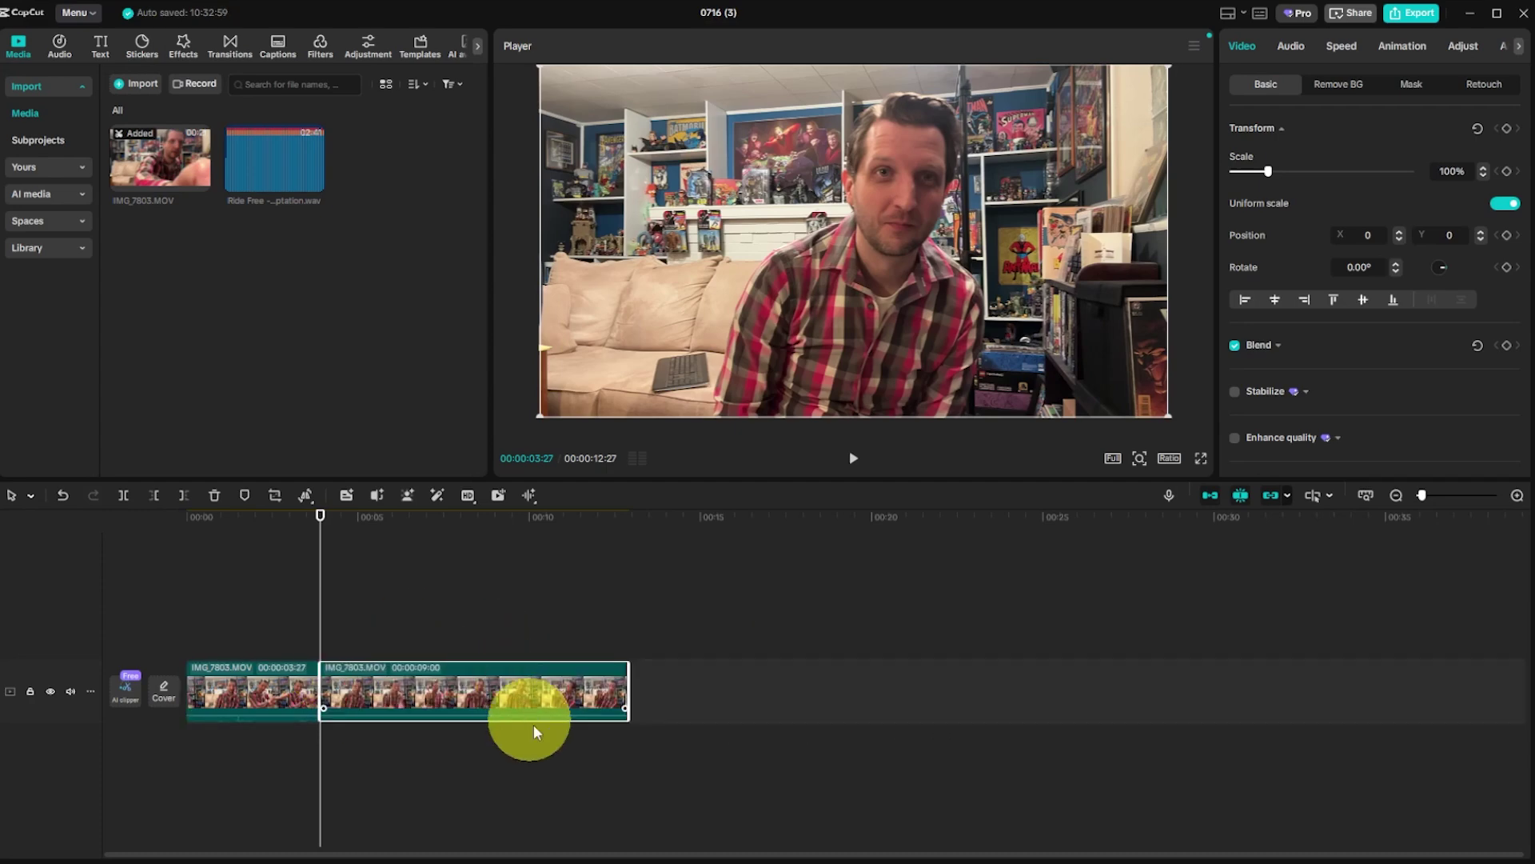
drag(463, 686, 549, 685)
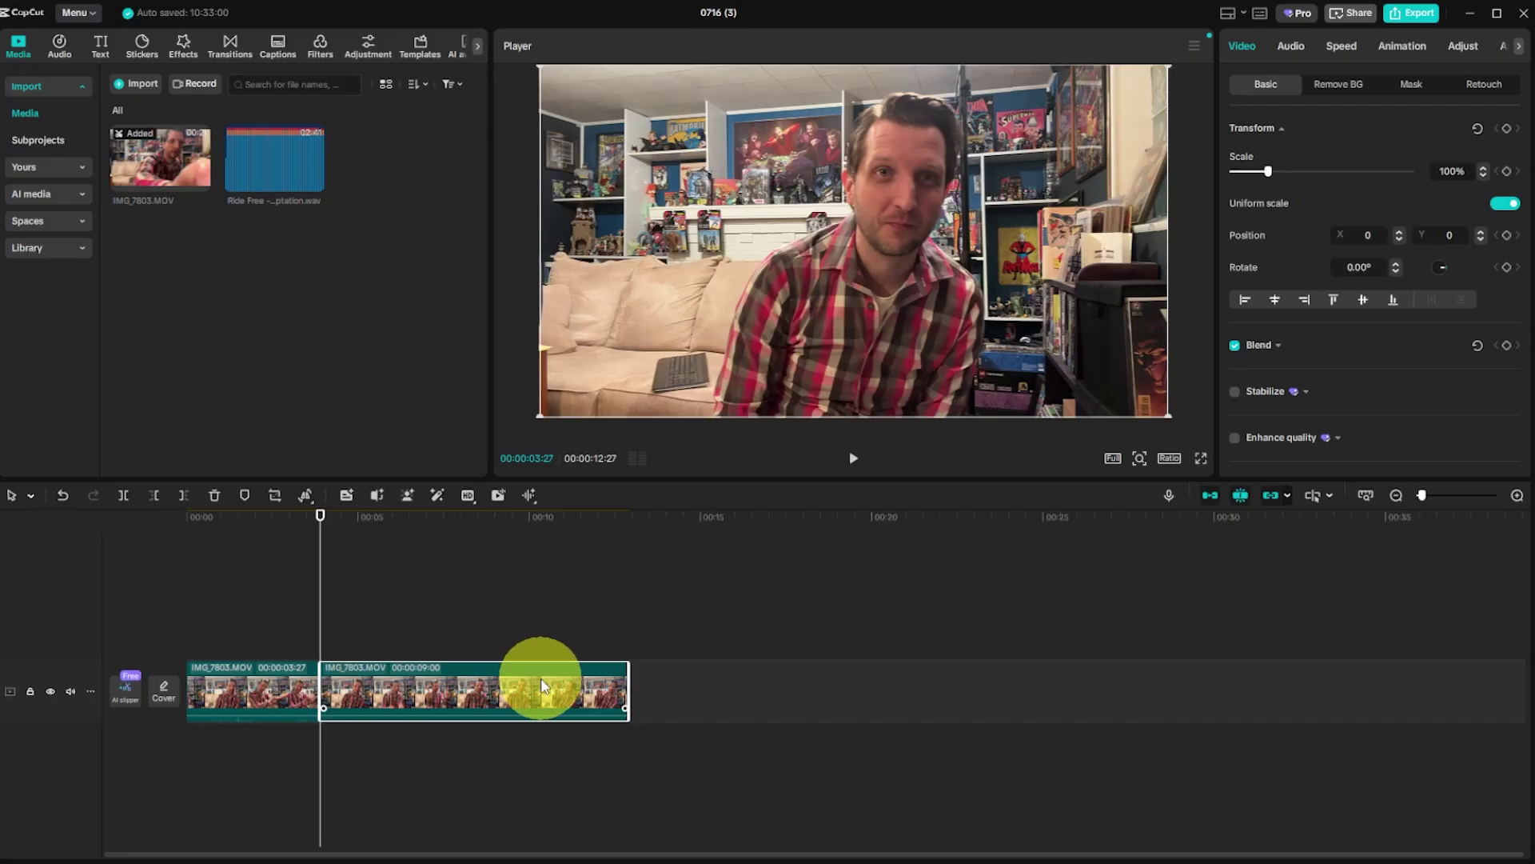
Cut off the beginning of the first IMG_7803.MOV clip up to 00:00:01:11.
click(185, 516)
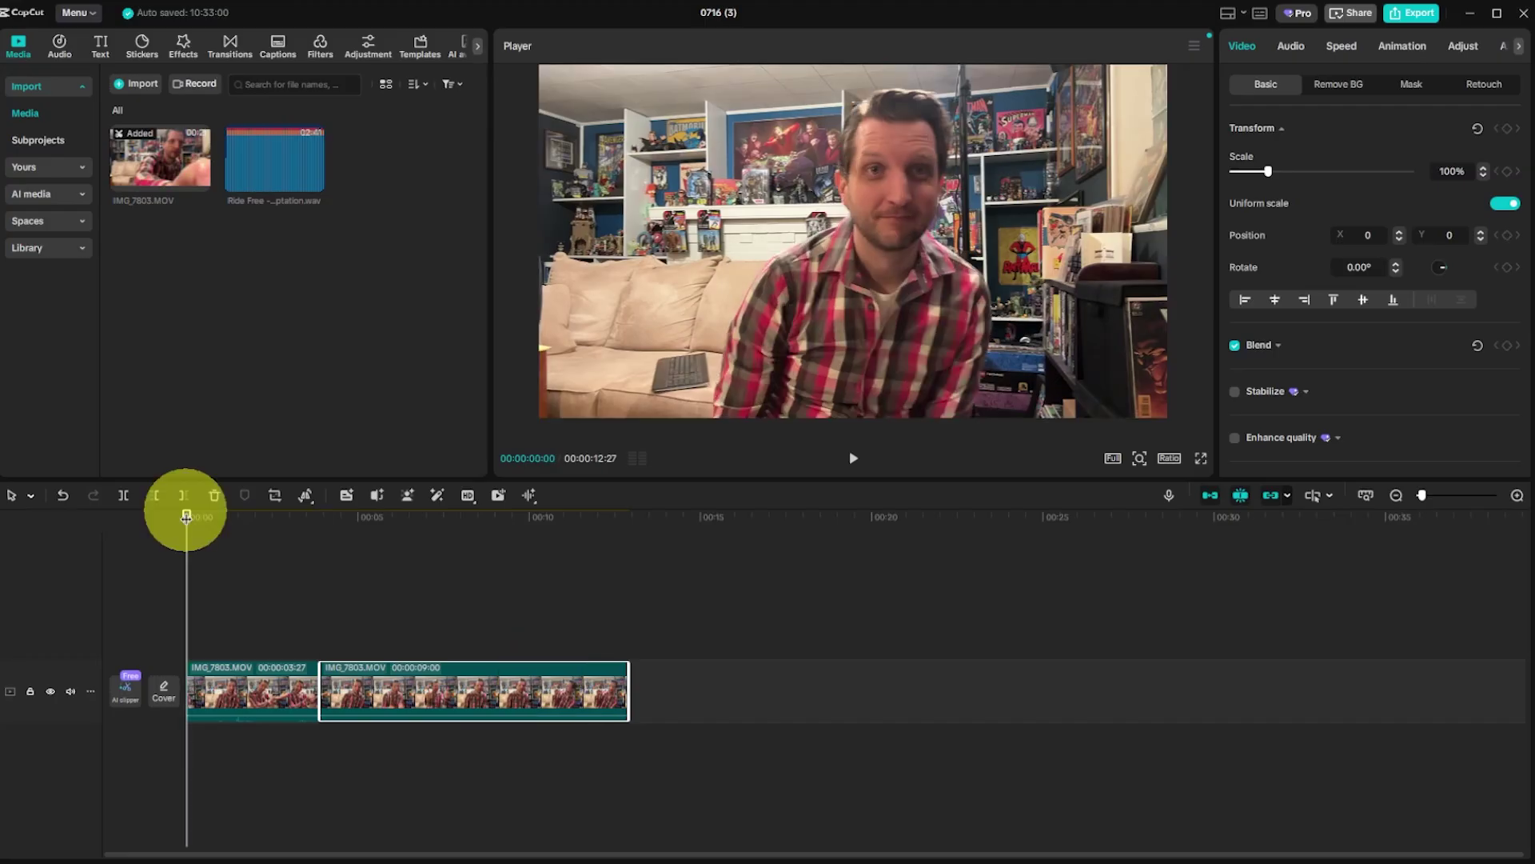
drag(189, 516, 235, 514)
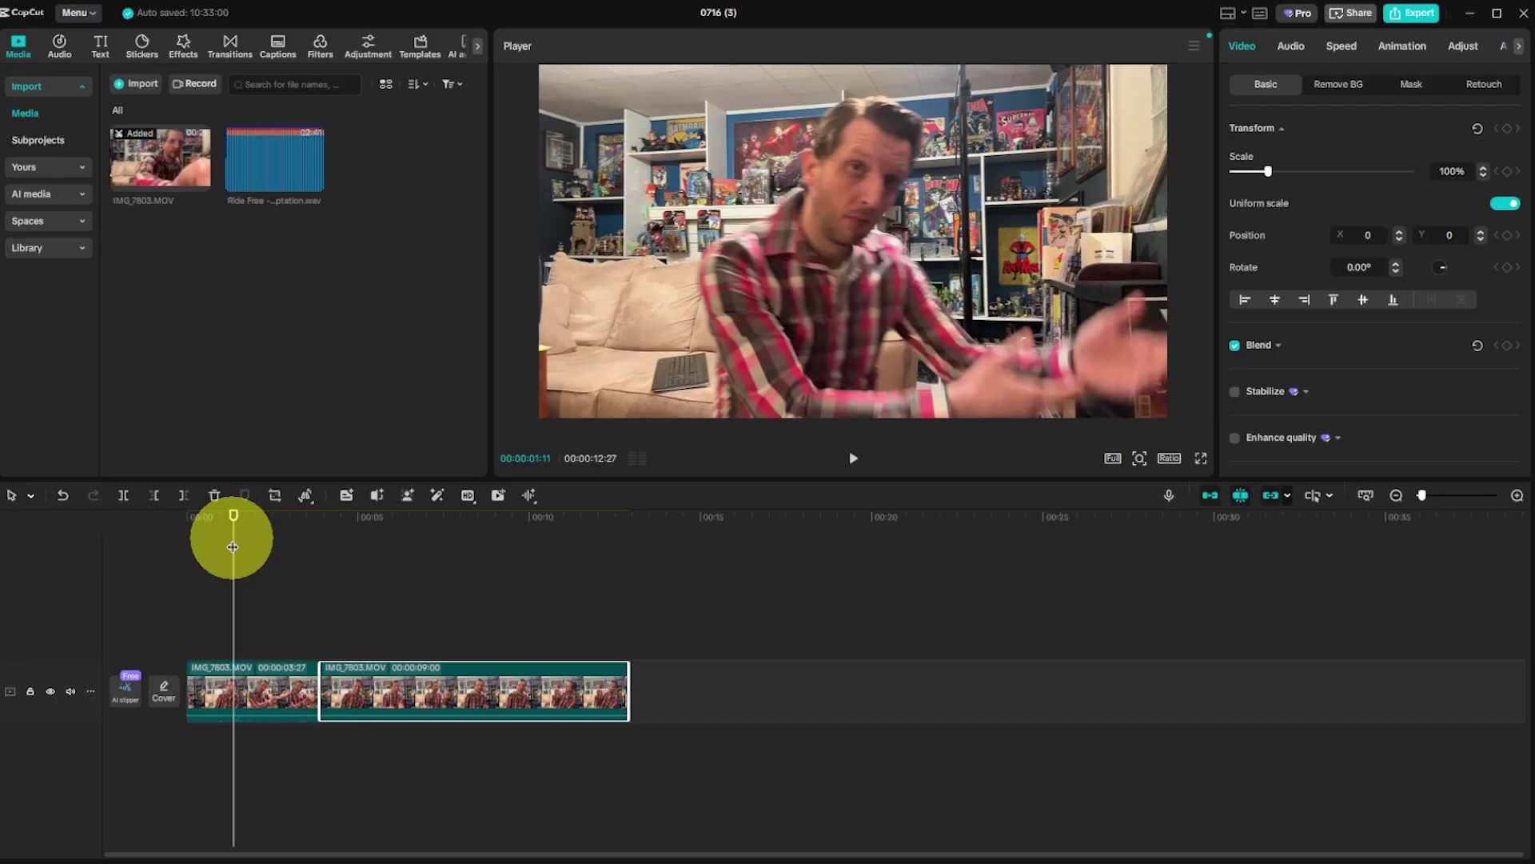
key(q)
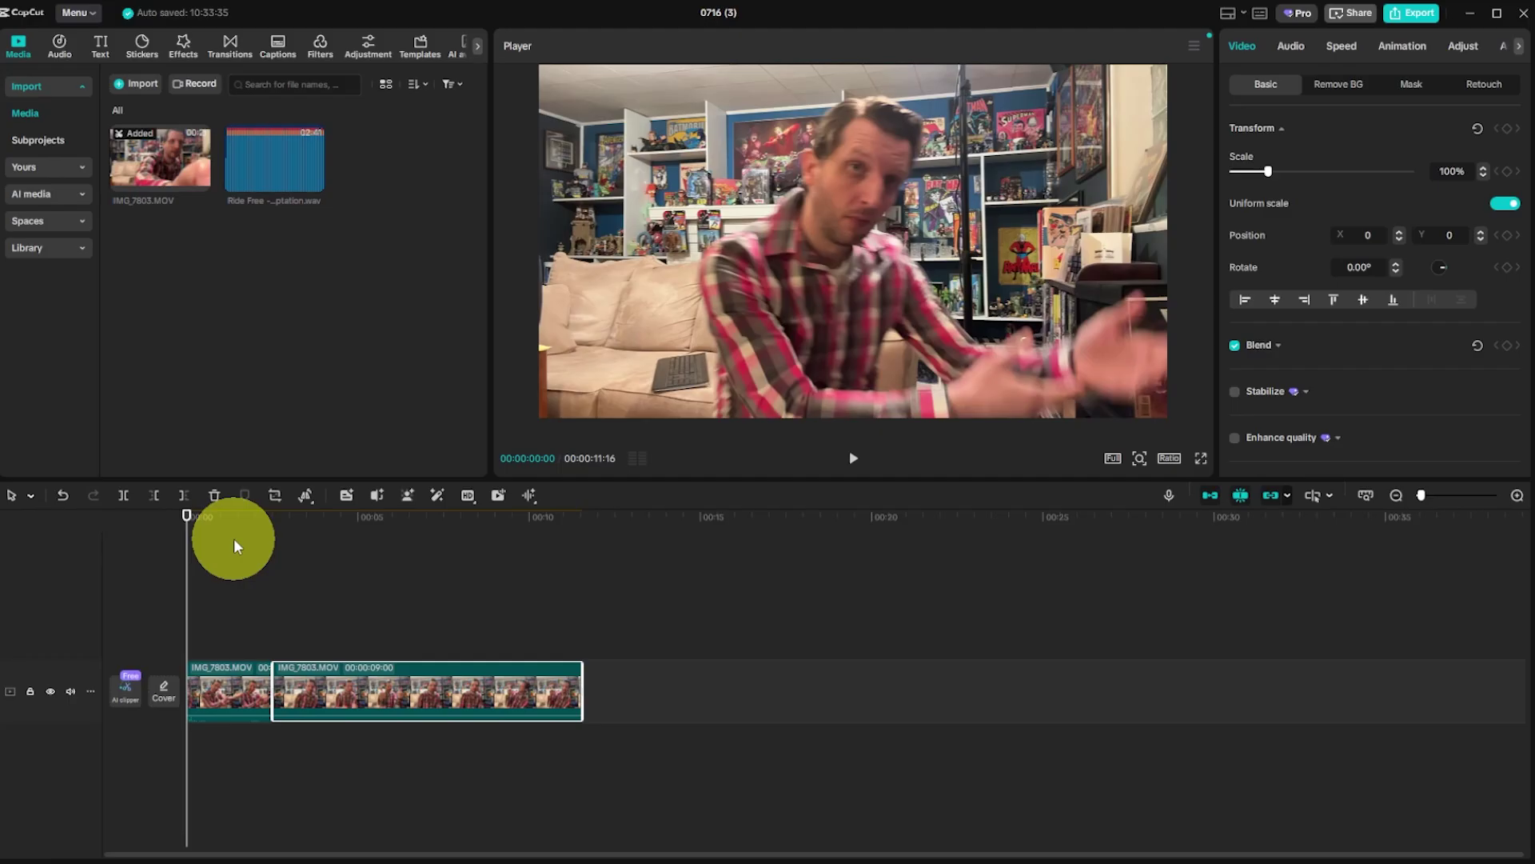
Cut off the end of the first clip after 00:00:02:00 and fit the whole edit into the timeline view.
drag(189, 515, 256, 518)
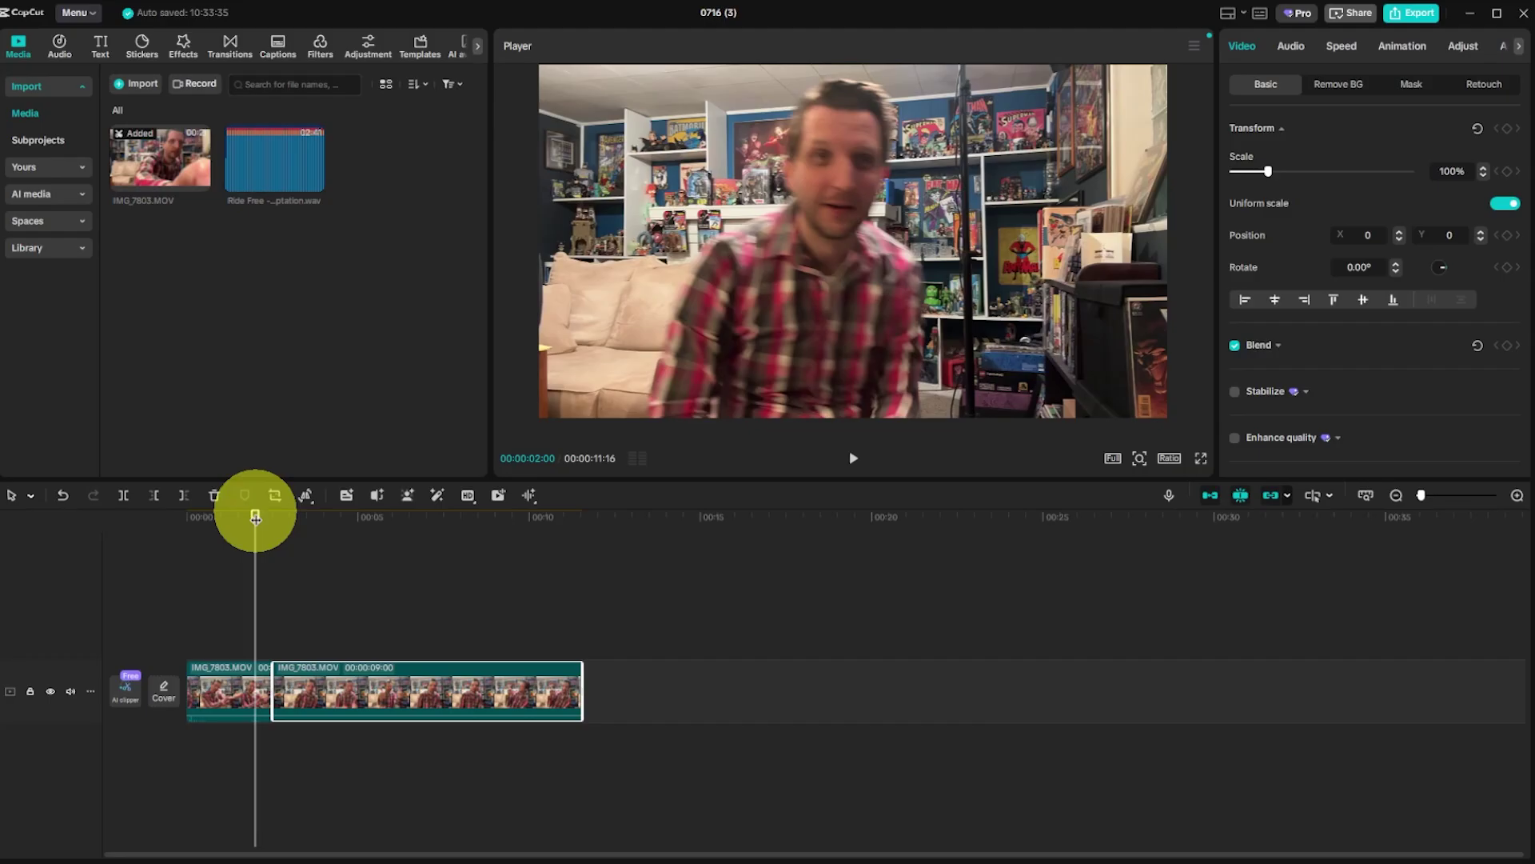
key(w)
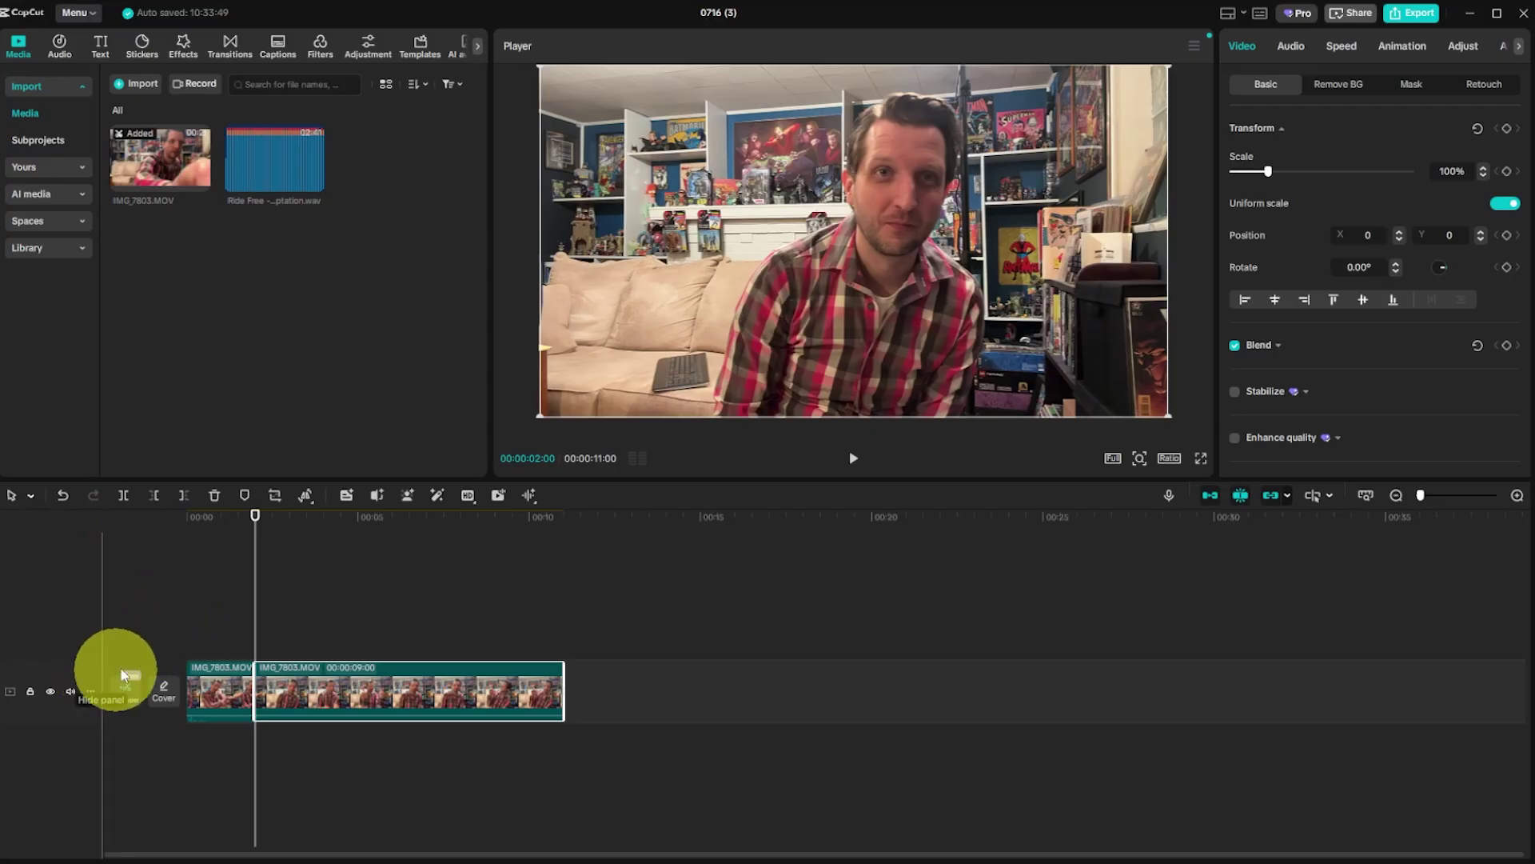
key(shift+z)
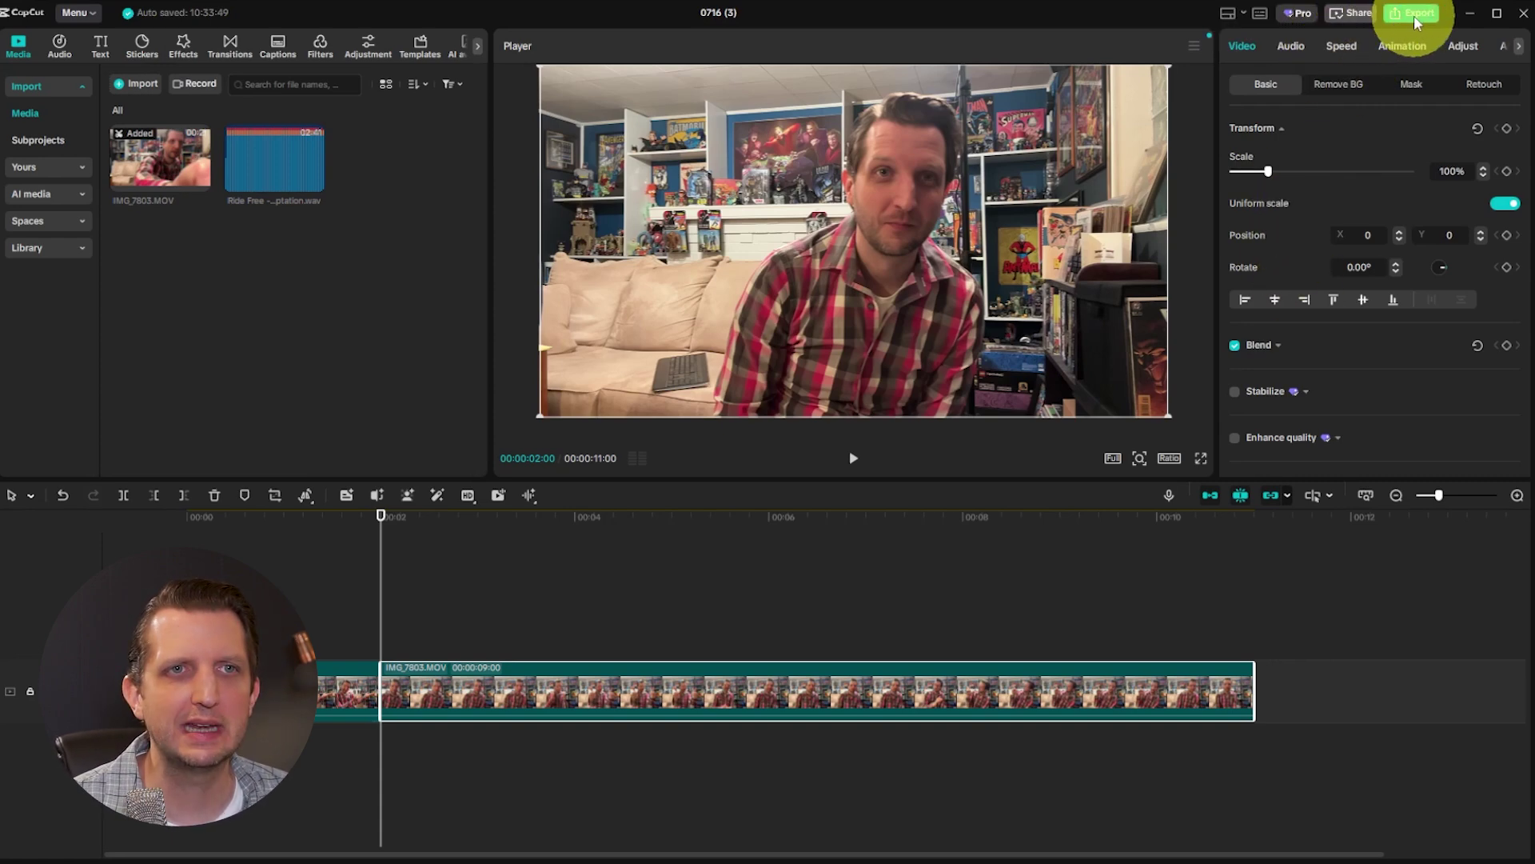
Share the project under the name "First Draft needs help" and create its link.
click(1343, 14)
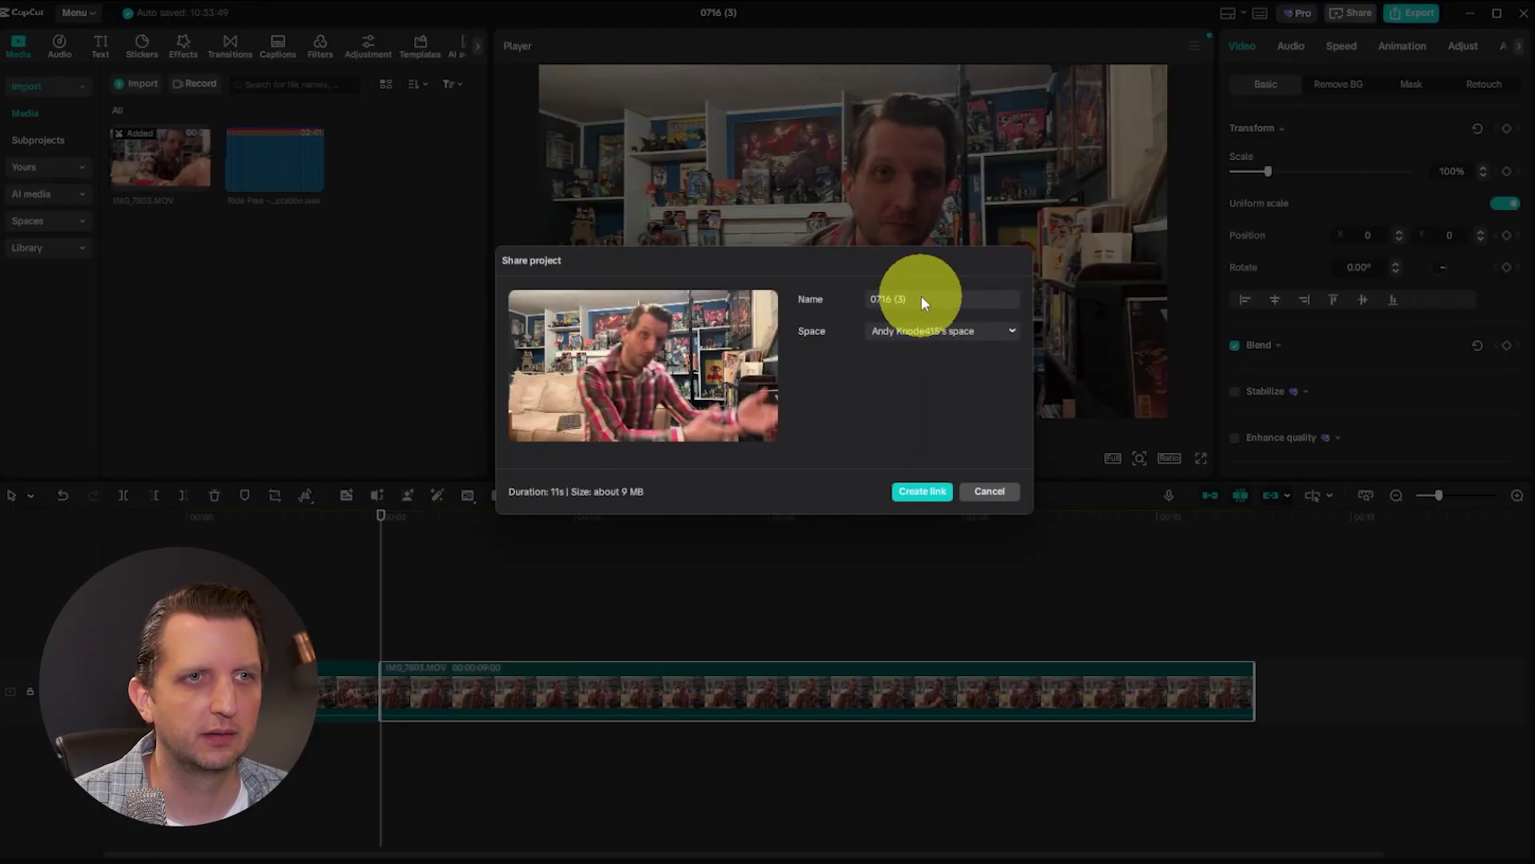
click(841, 302)
text(Fir)
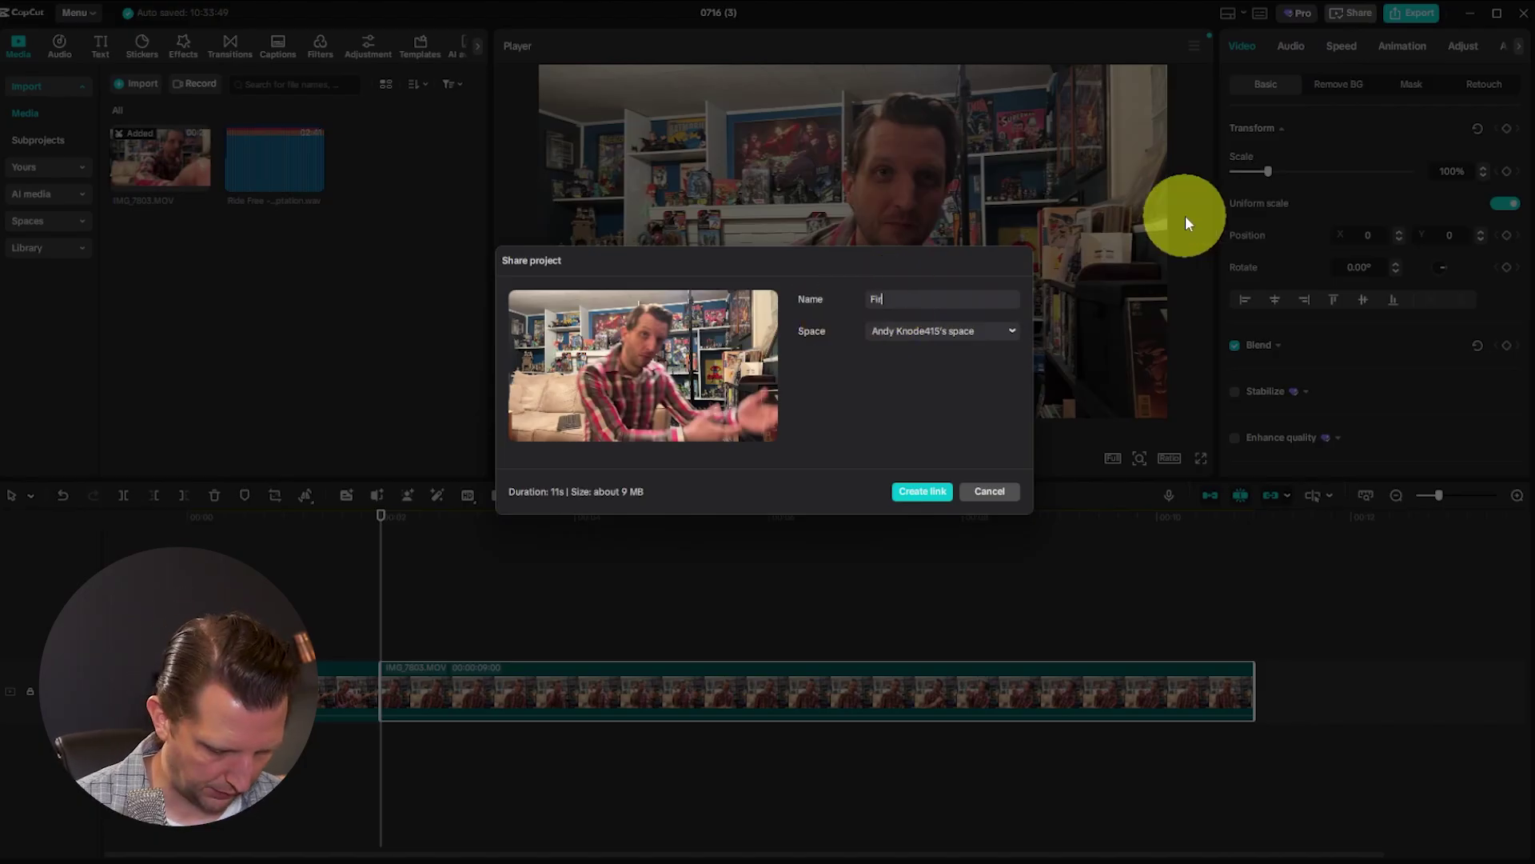
text(st Draft needs help)
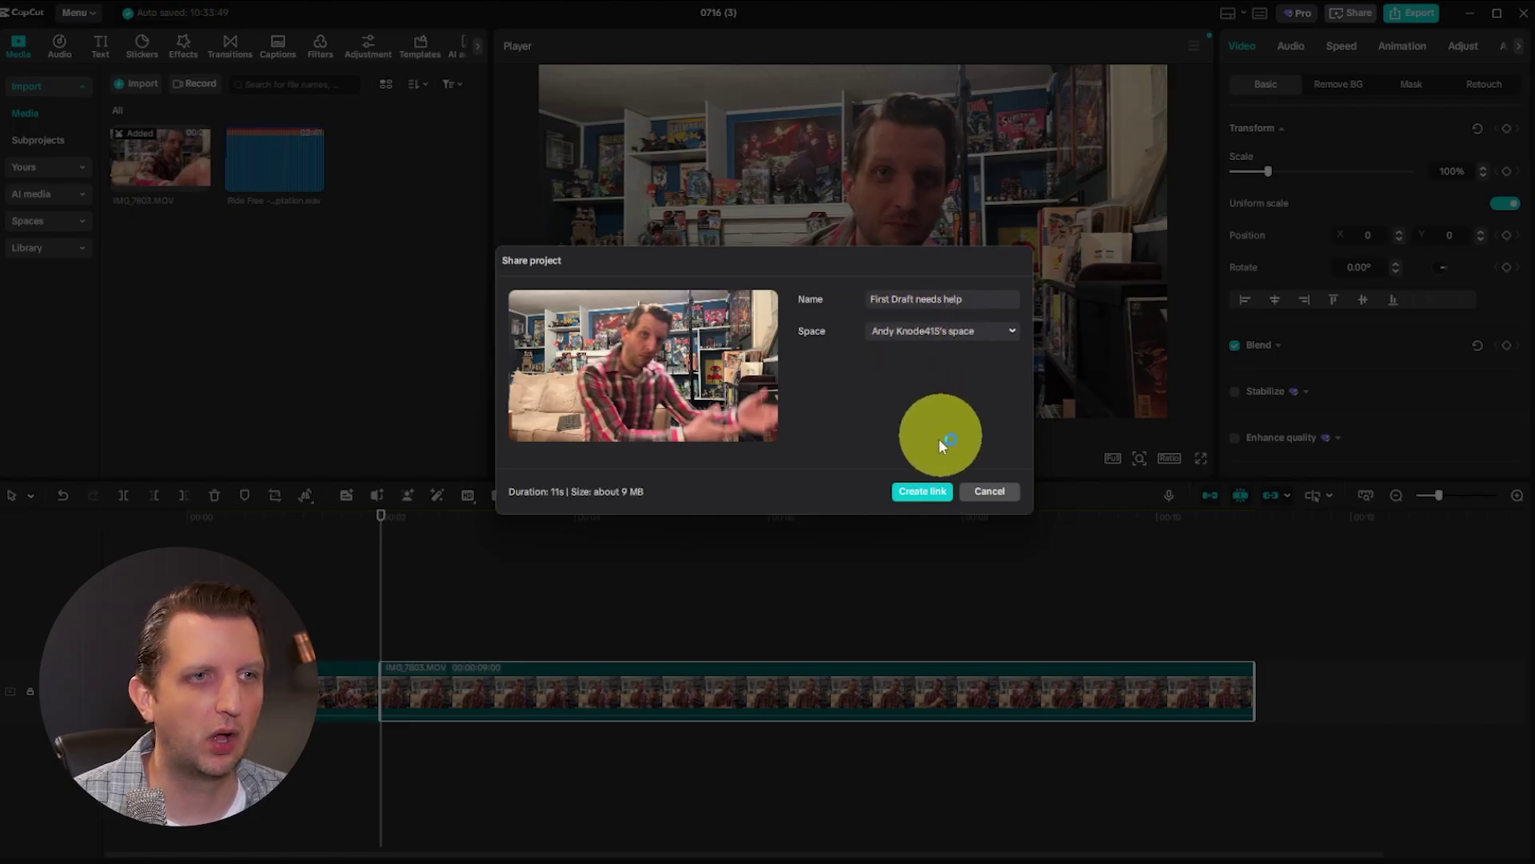
click(921, 498)
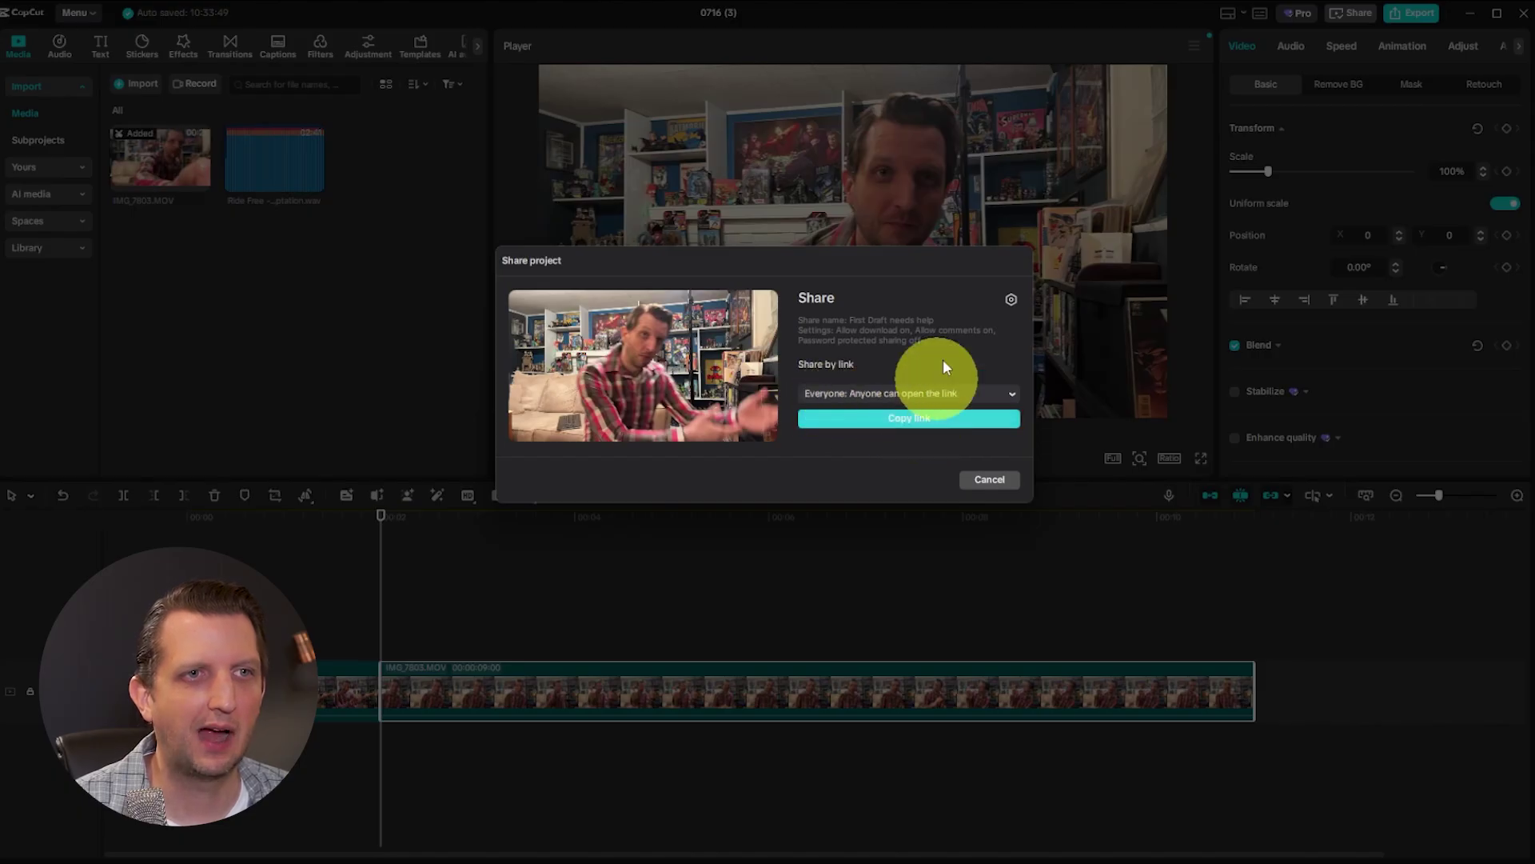
Review who can open the shared link, keep access at "Everyone: Anyone can open the link", and copy the link.
click(908, 418)
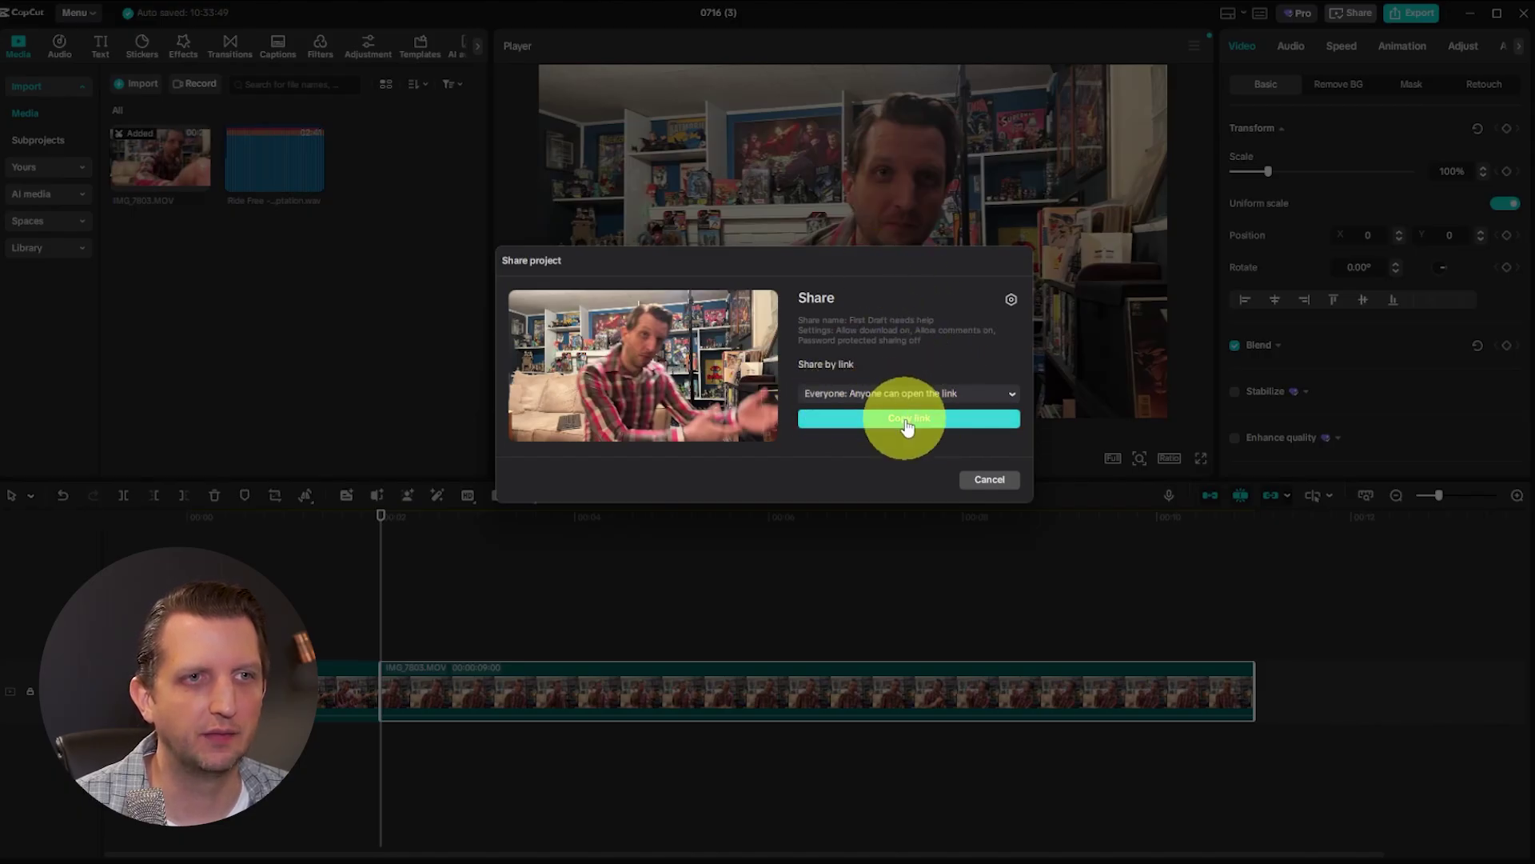
click(869, 393)
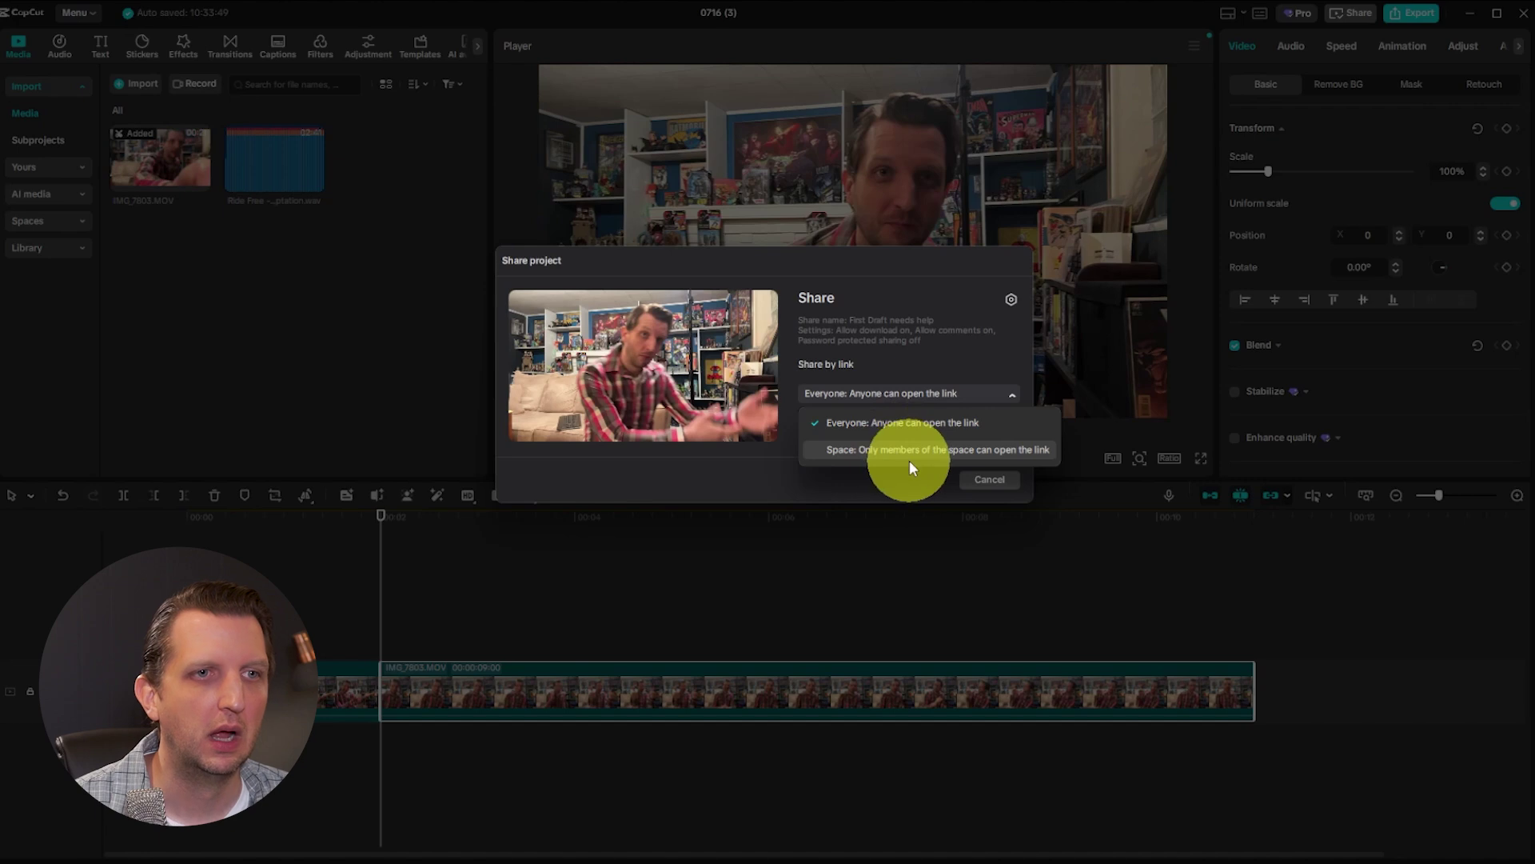
click(923, 365)
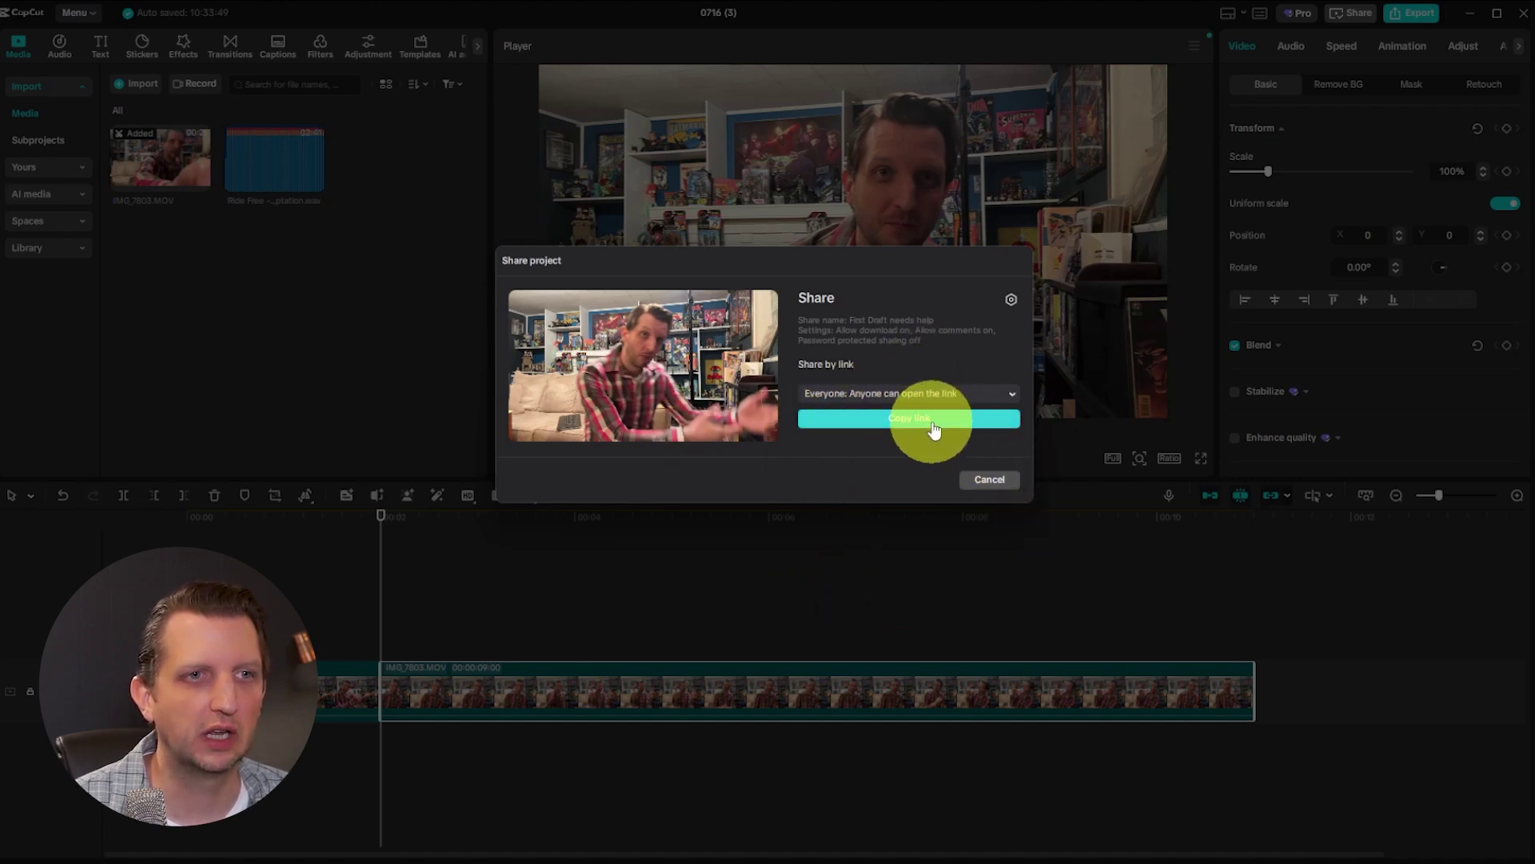
click(894, 431)
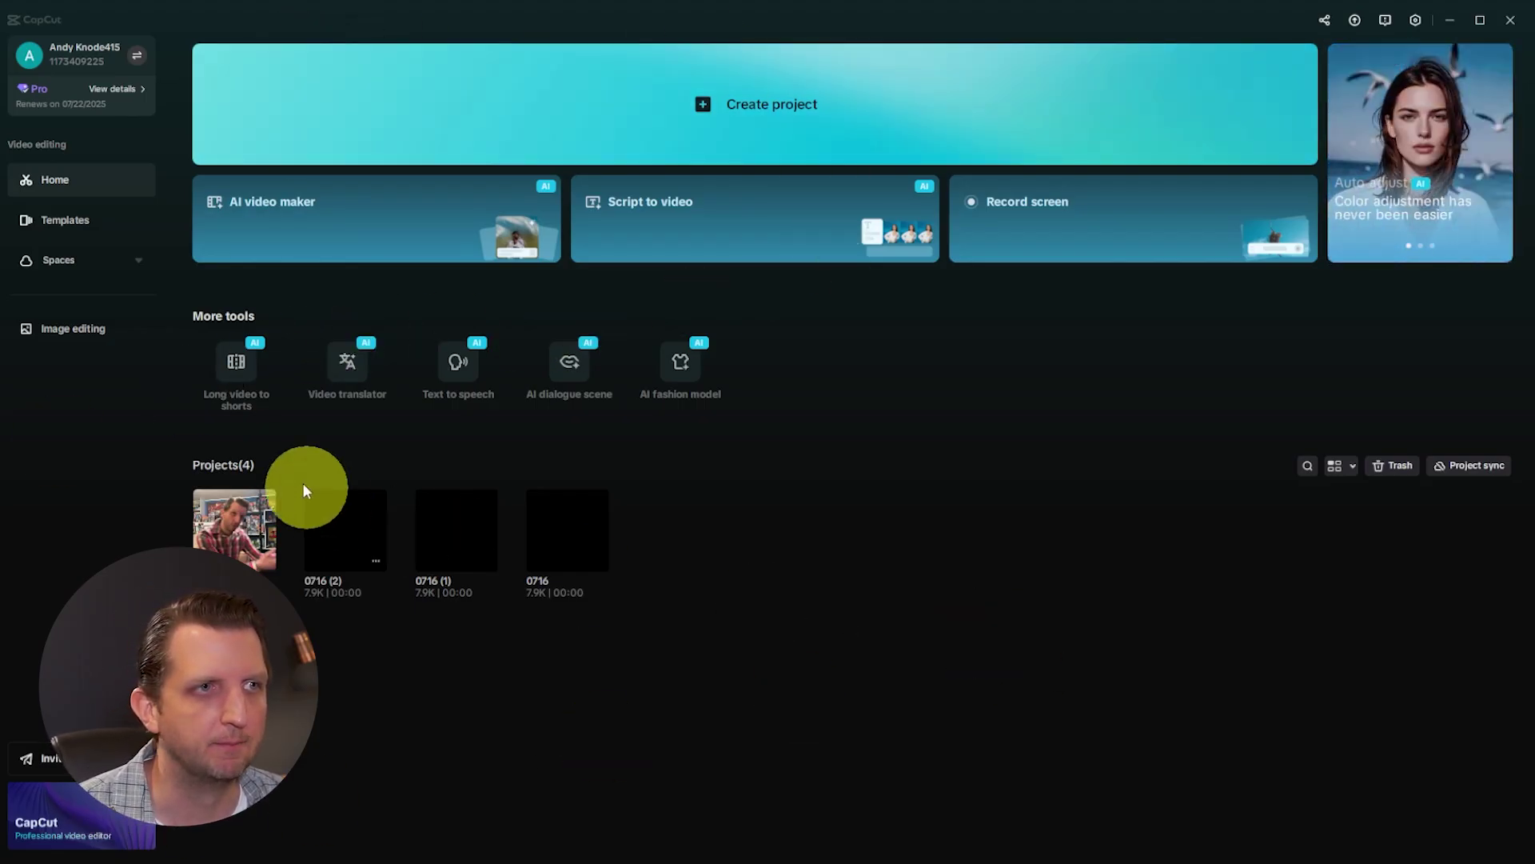
Open the account's cloud space and upload the images Review List BG - 01.png and End Screen BG - 01.png to it.
click(56, 263)
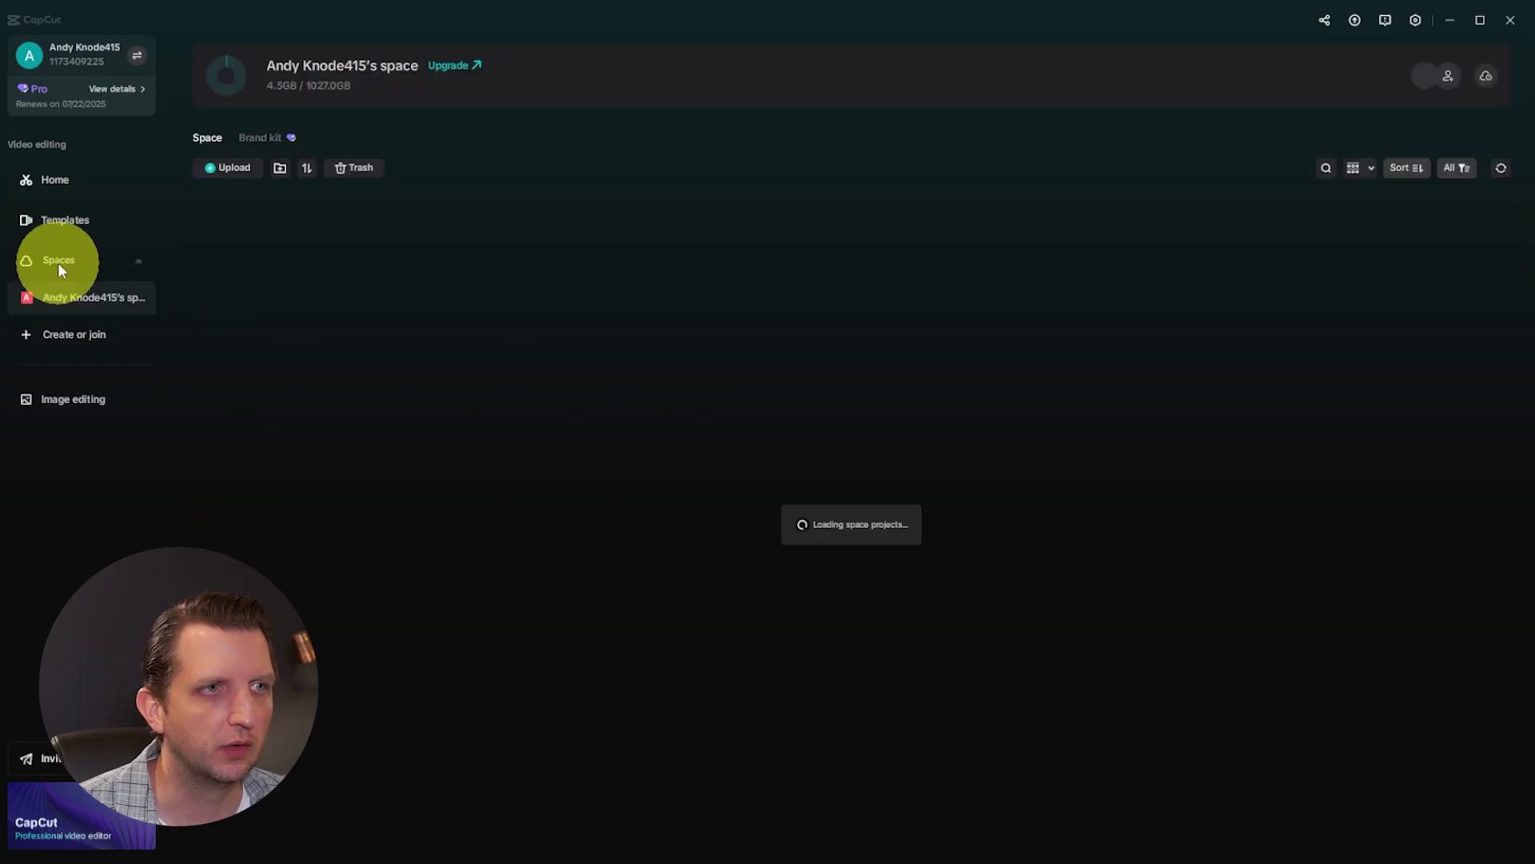
click(57, 262)
click(58, 263)
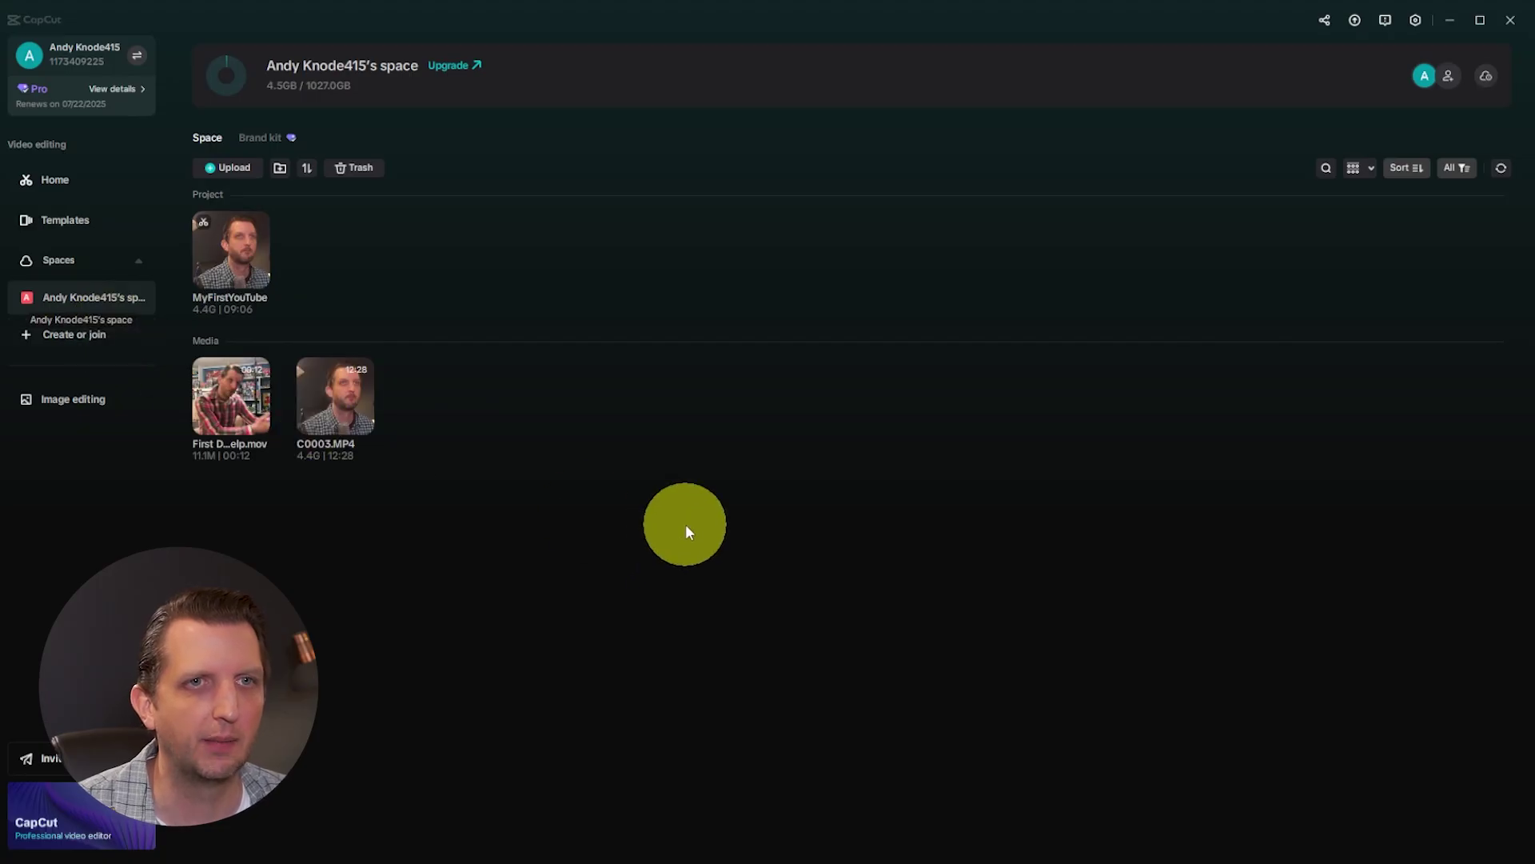
click(220, 168)
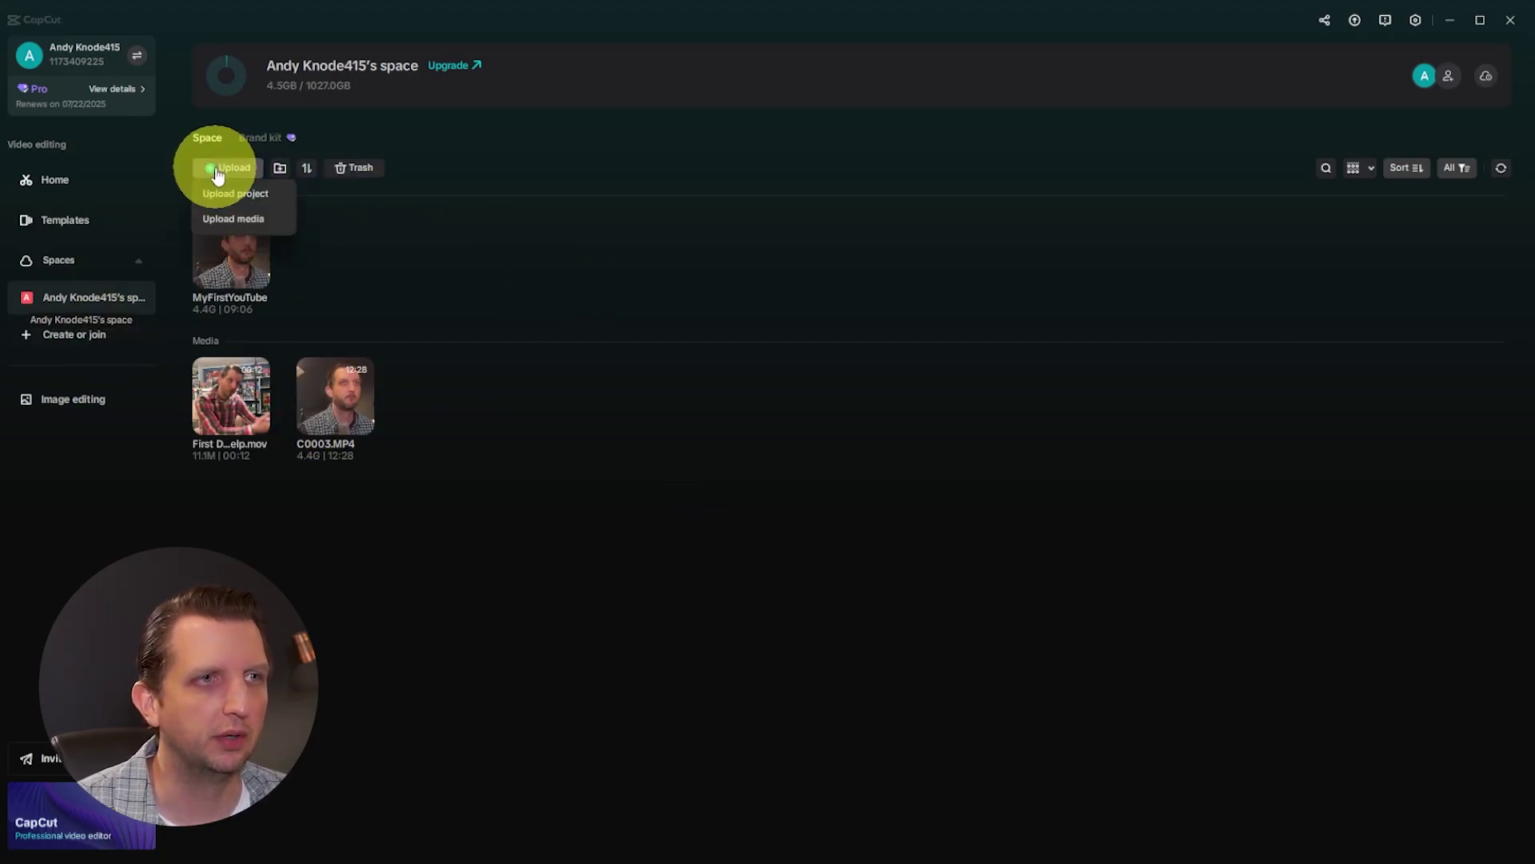
click(228, 220)
drag(683, 165, 471, 200)
click(856, 422)
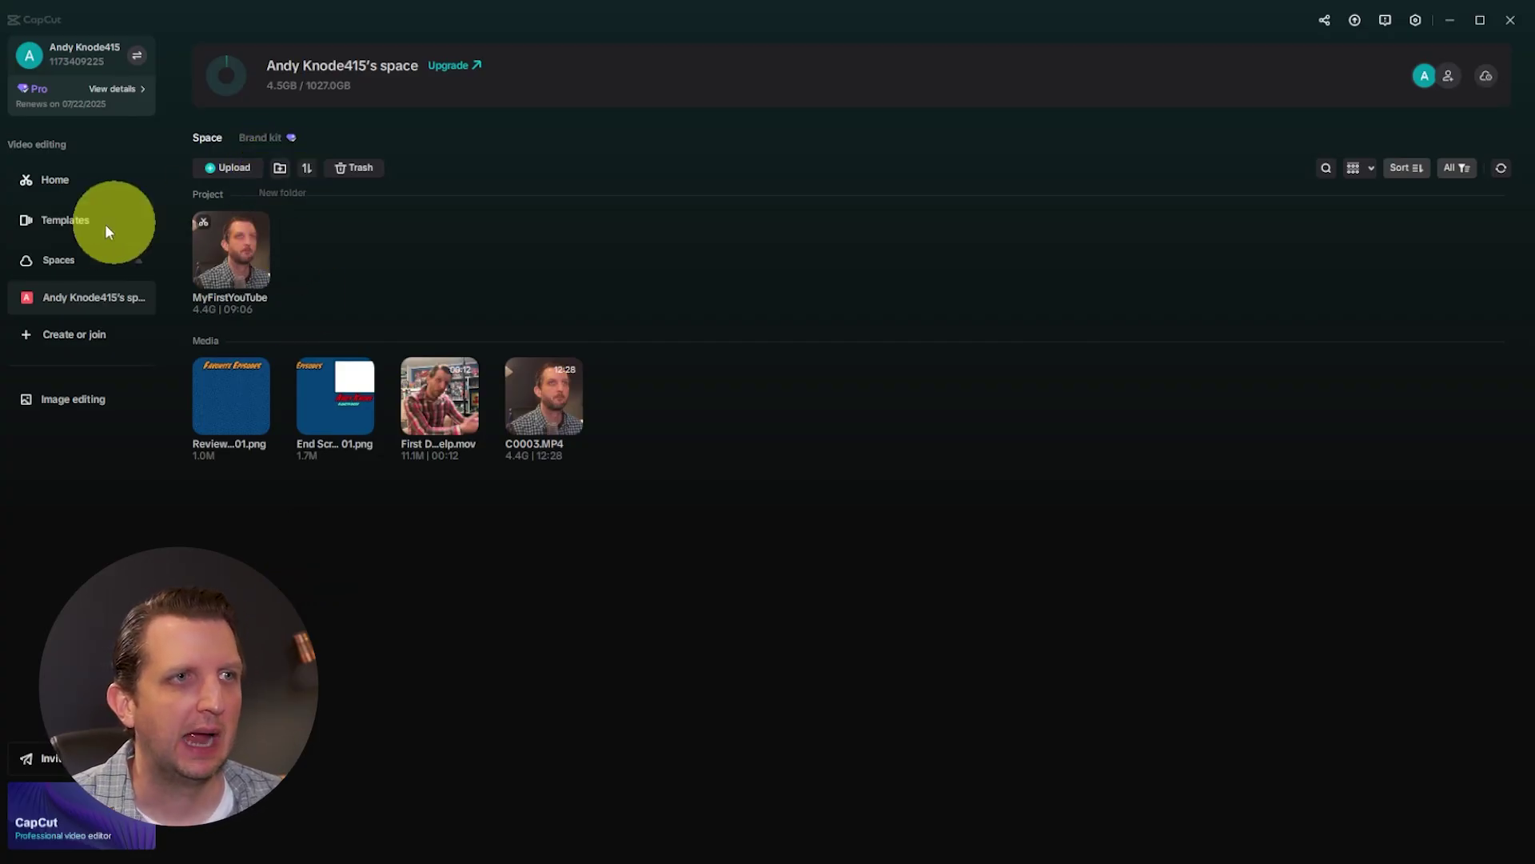
Create a new project and show the media stored in the cloud space.
click(72, 183)
click(963, 70)
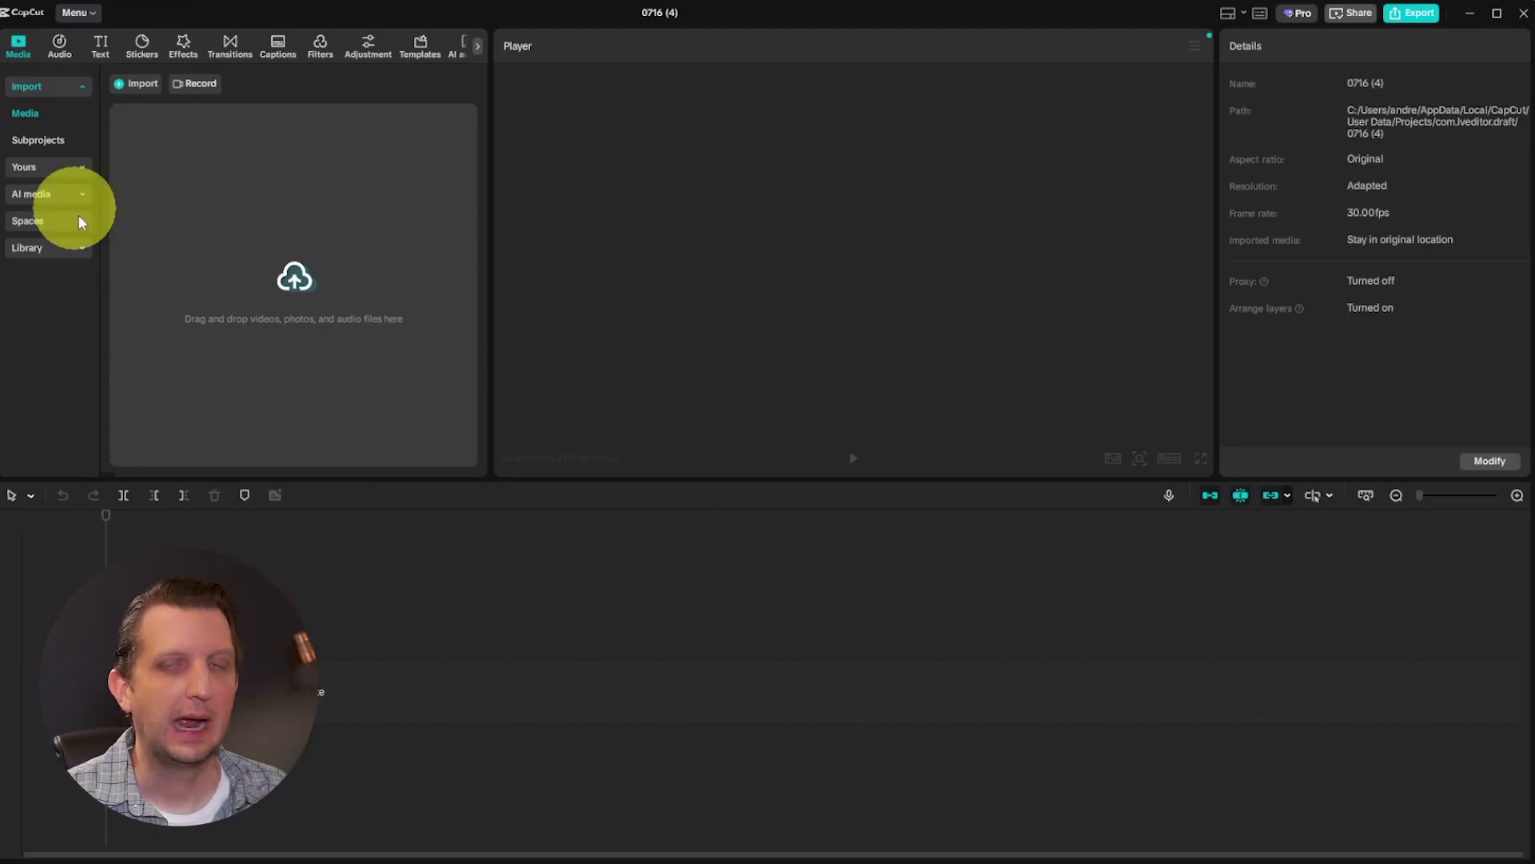
click(32, 220)
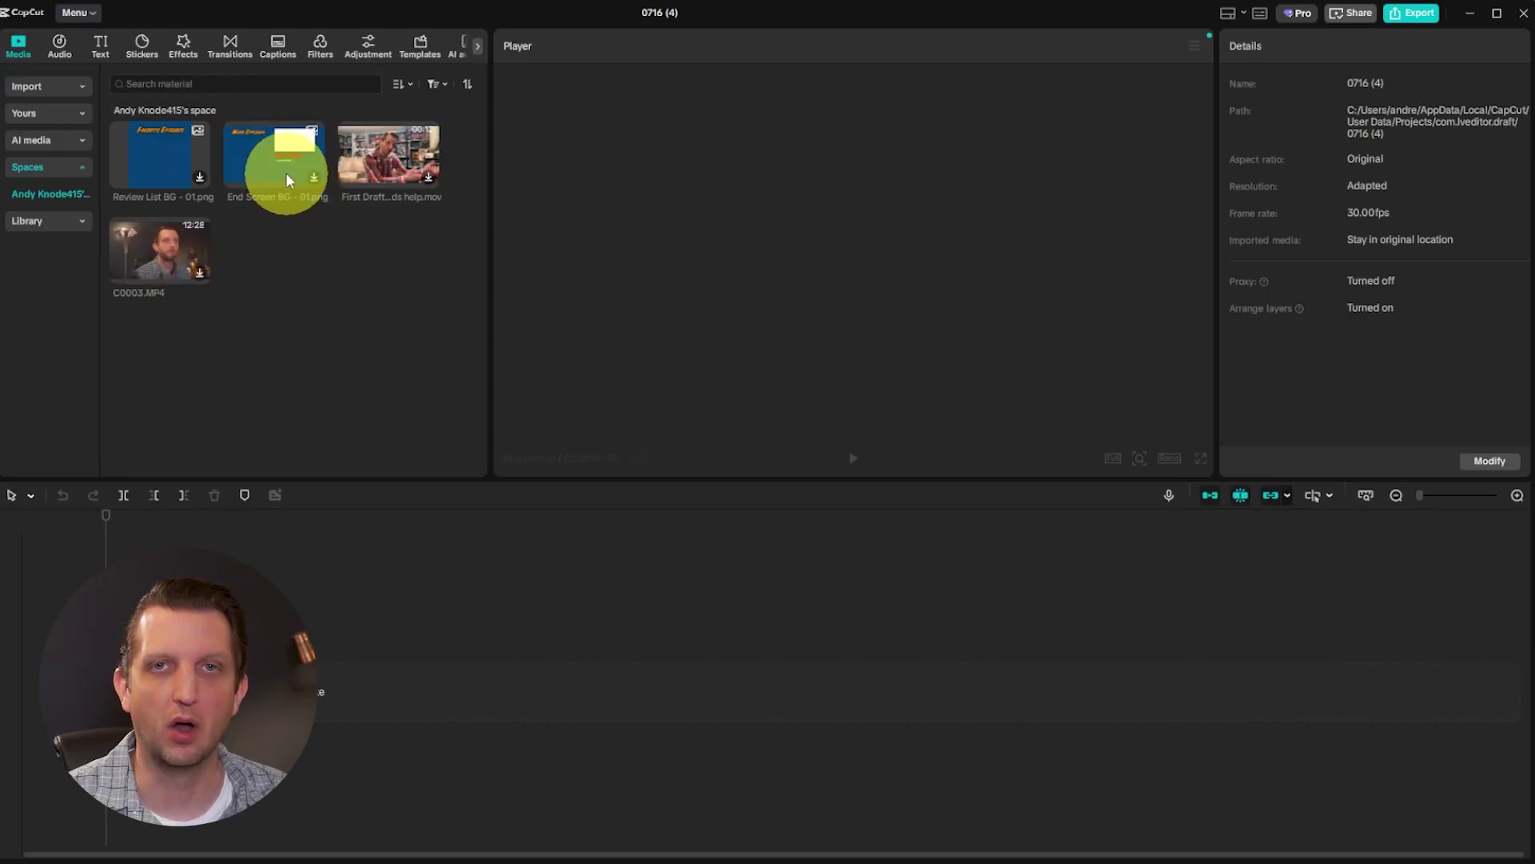
click(172, 155)
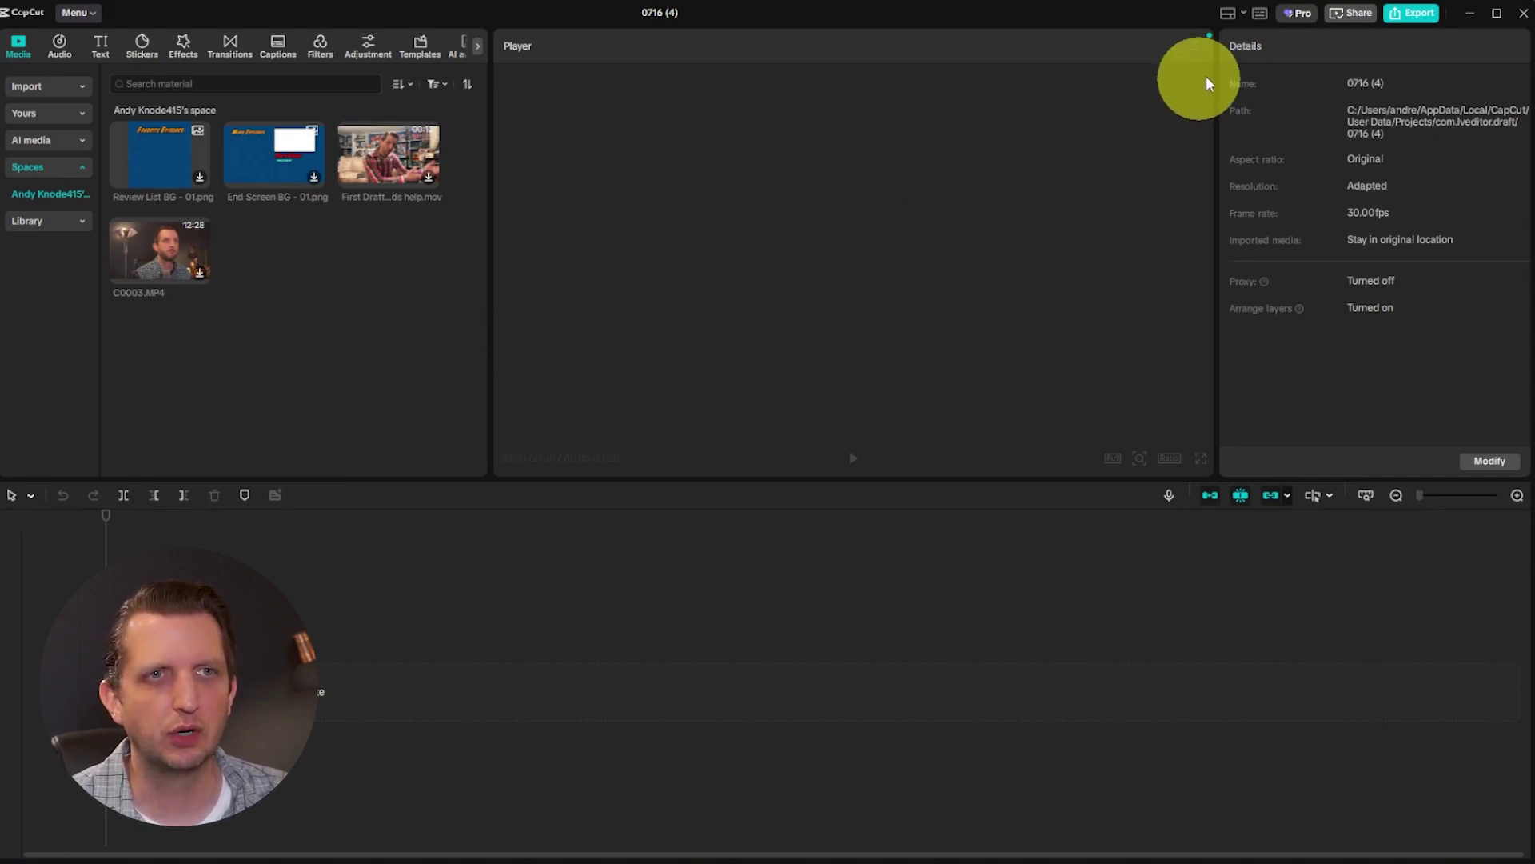
Turn on the proxy at 720P resolution in the project's performance settings and save them.
click(1487, 461)
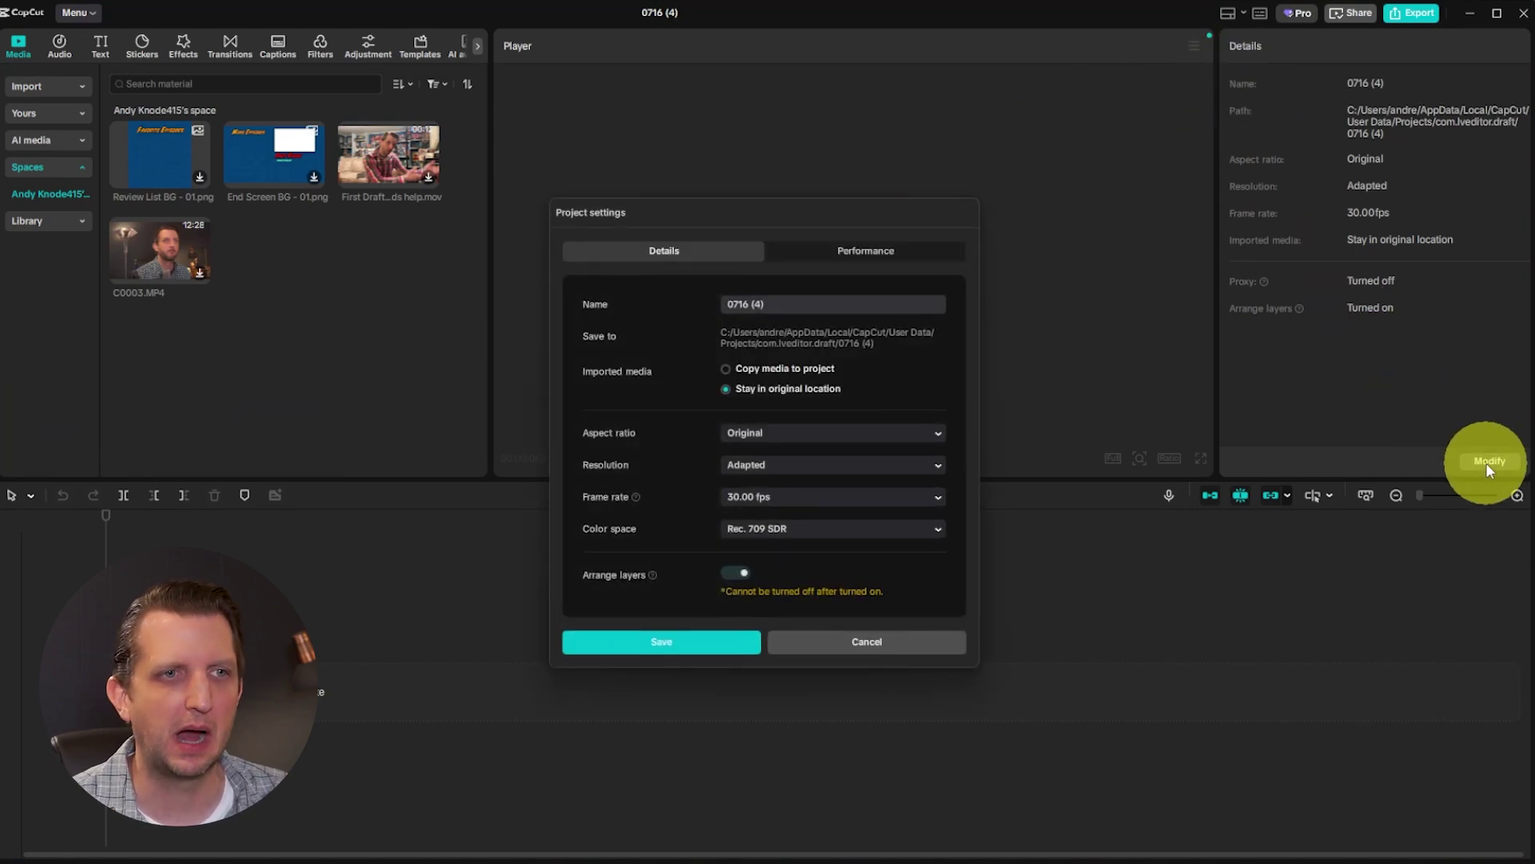
click(872, 251)
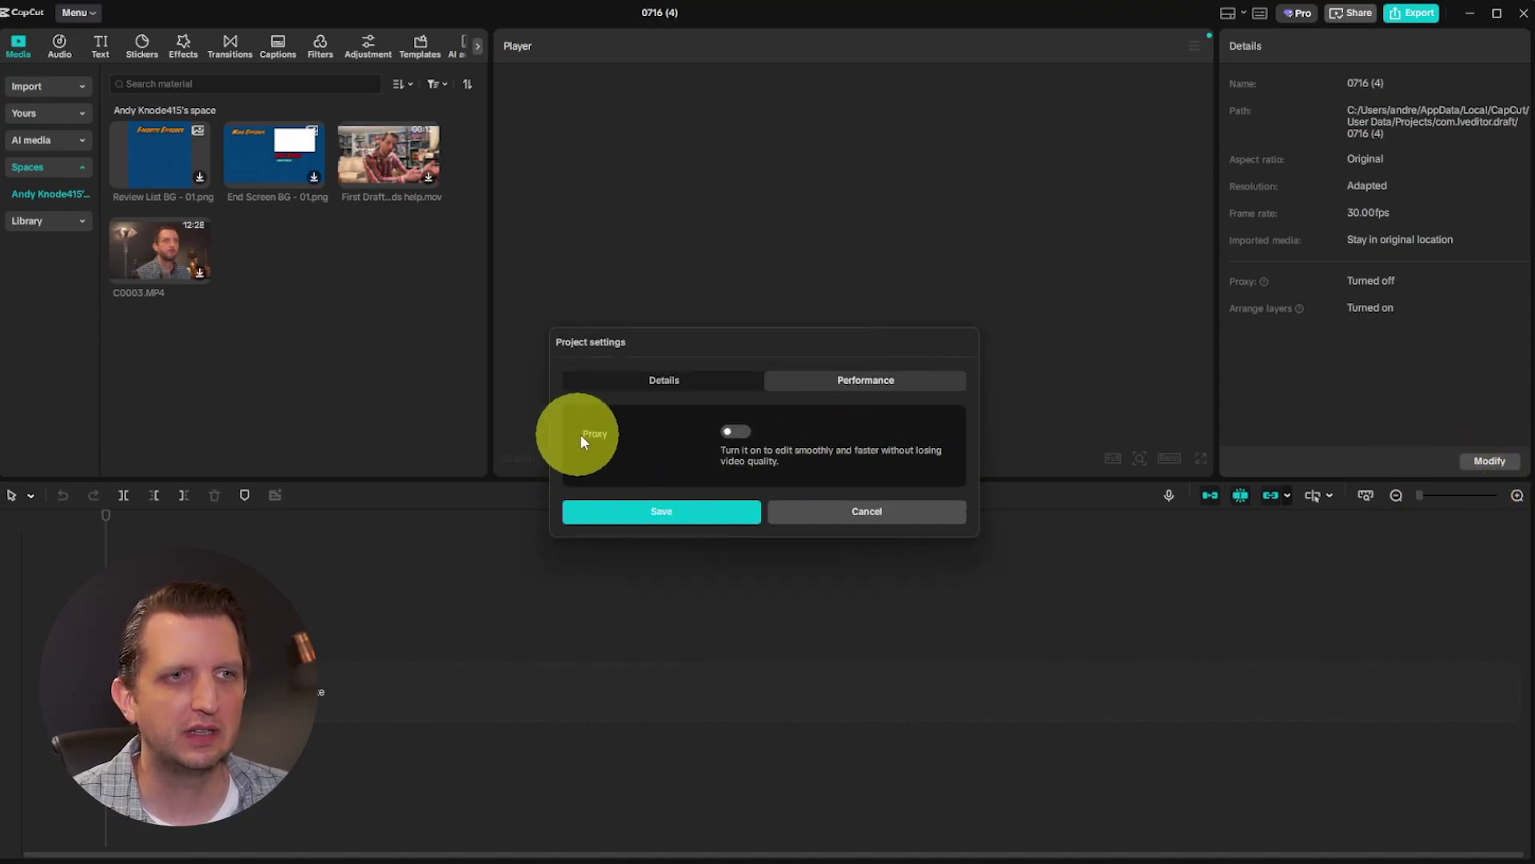
click(734, 432)
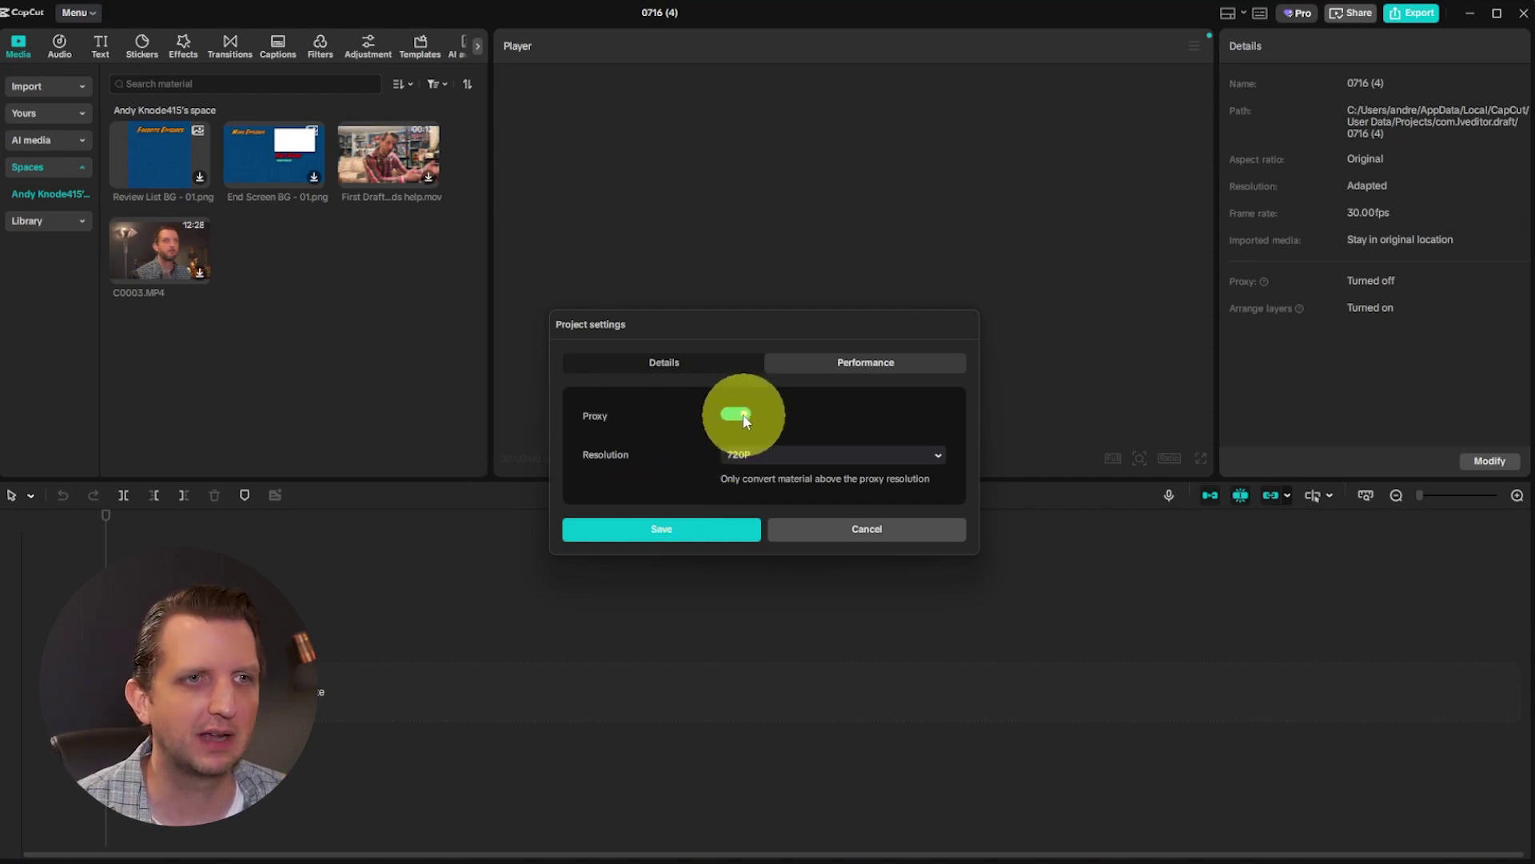
click(682, 529)
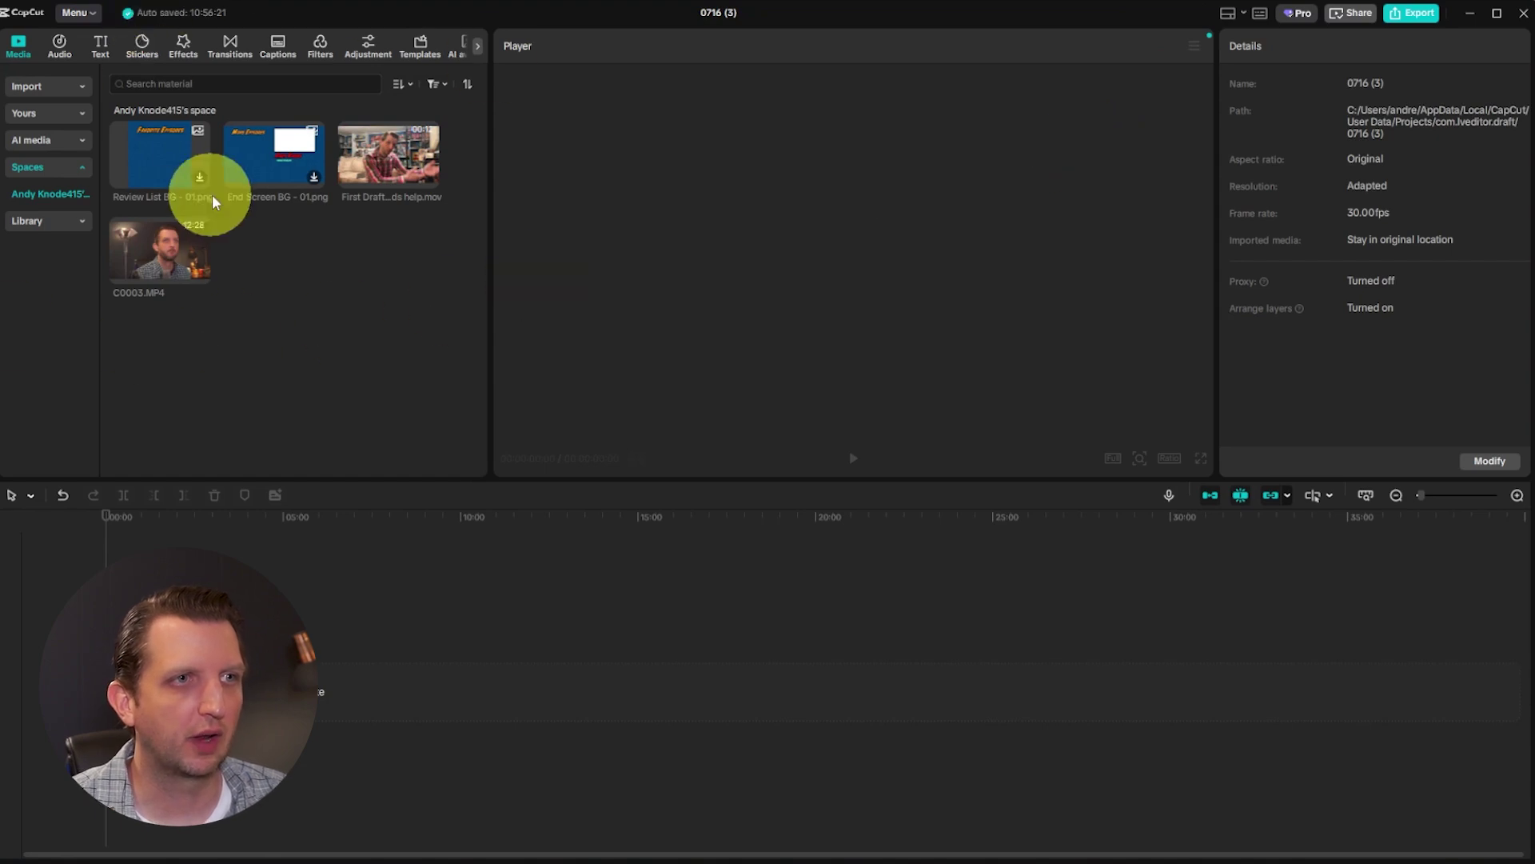
Place C0003.MP4 from the cloud space on the timeline of project 0716 (3) and trim its end to a length of 00:01:16:05.
drag(166, 256, 171, 679)
drag(640, 709, 221, 689)
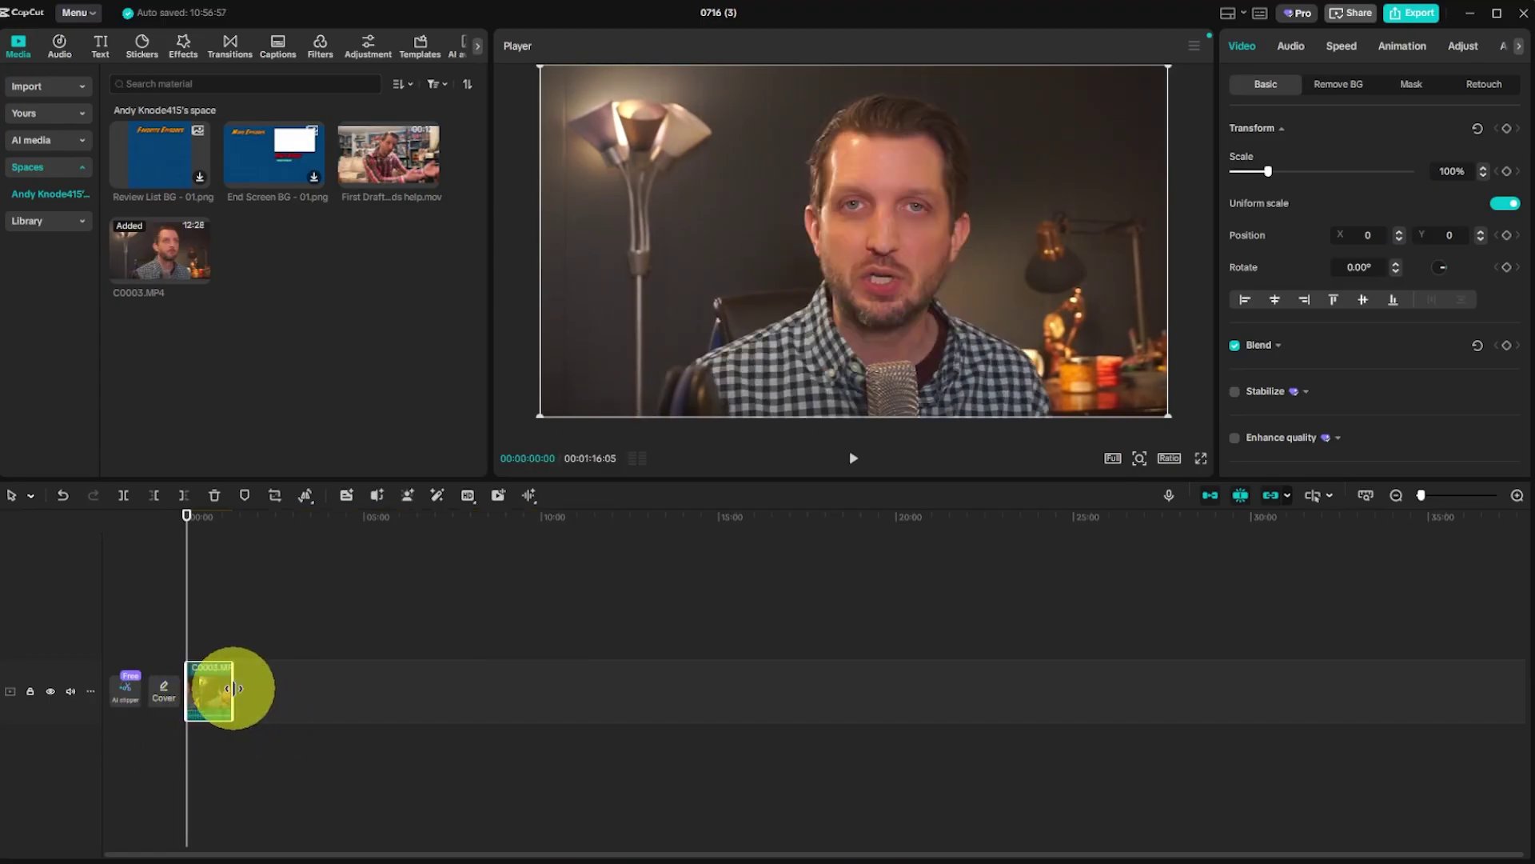
Generate English auto captions without bilingual captions for the C0003.MP4 clip and play about the first six seconds to check them.
click(100, 47)
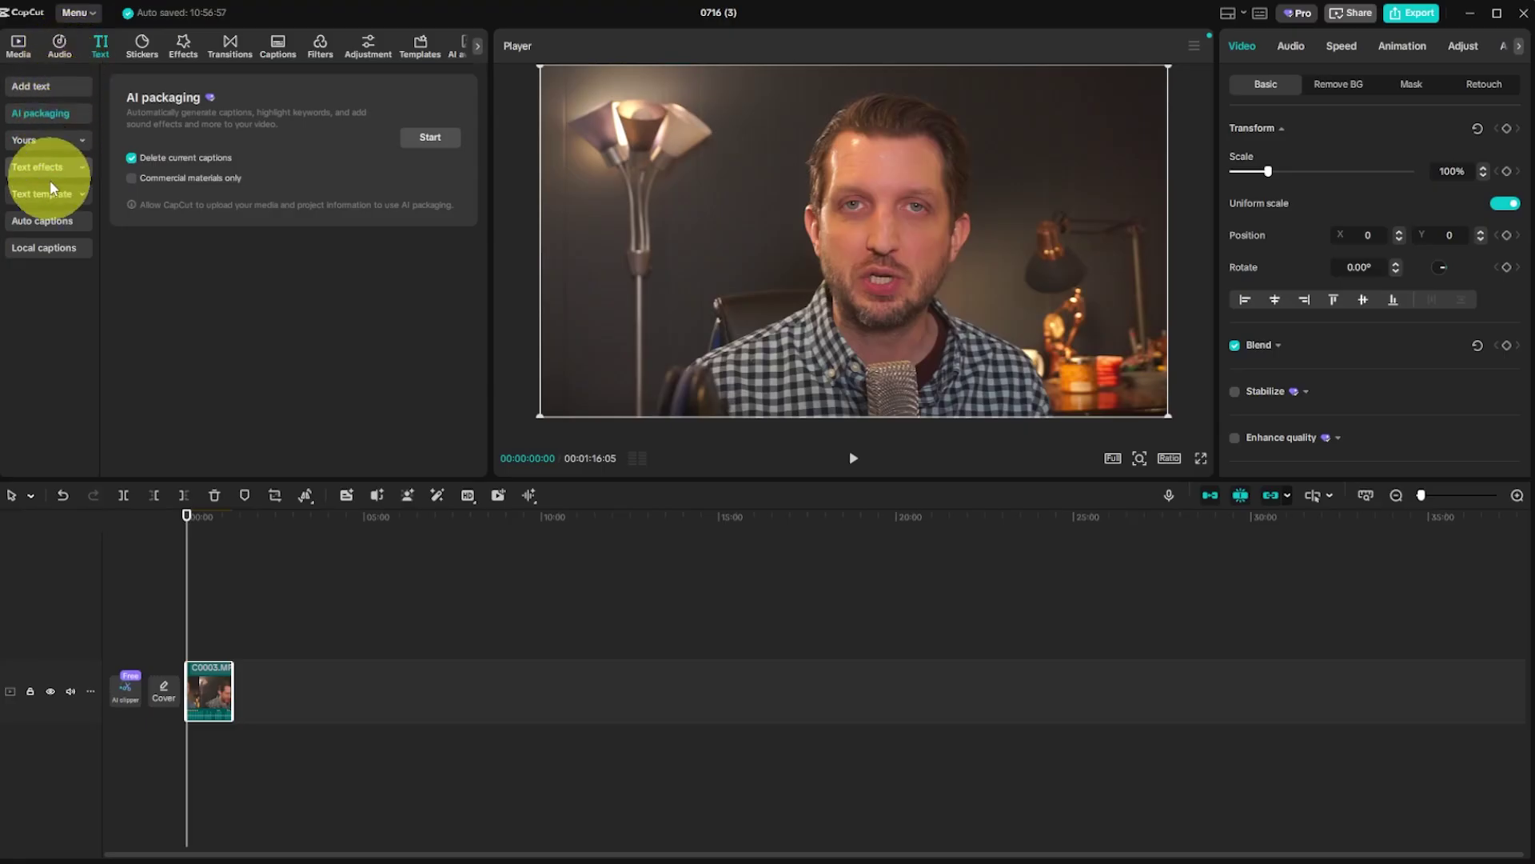
click(50, 222)
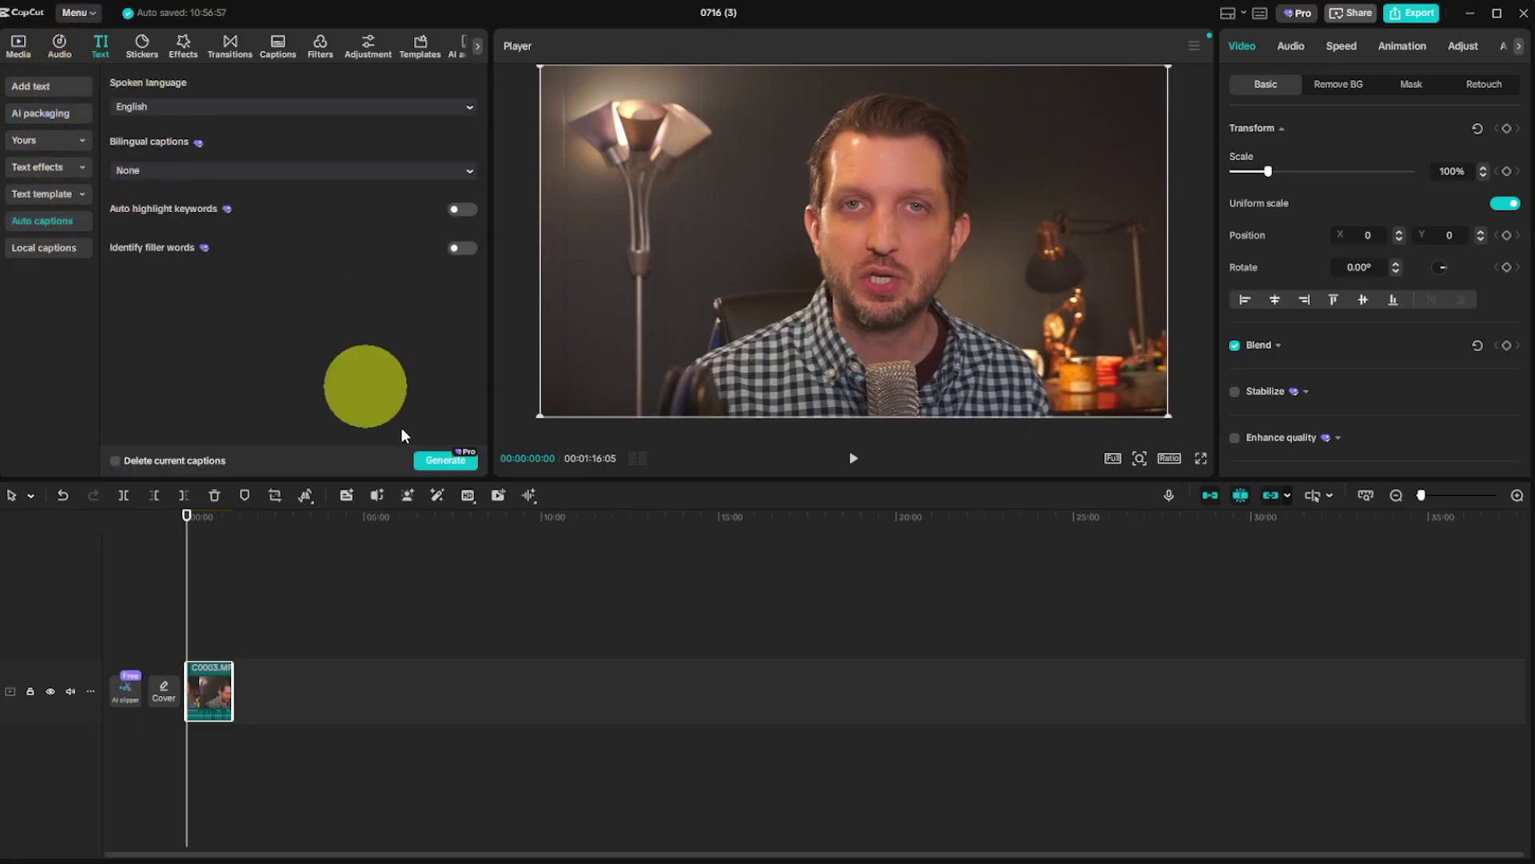
click(444, 460)
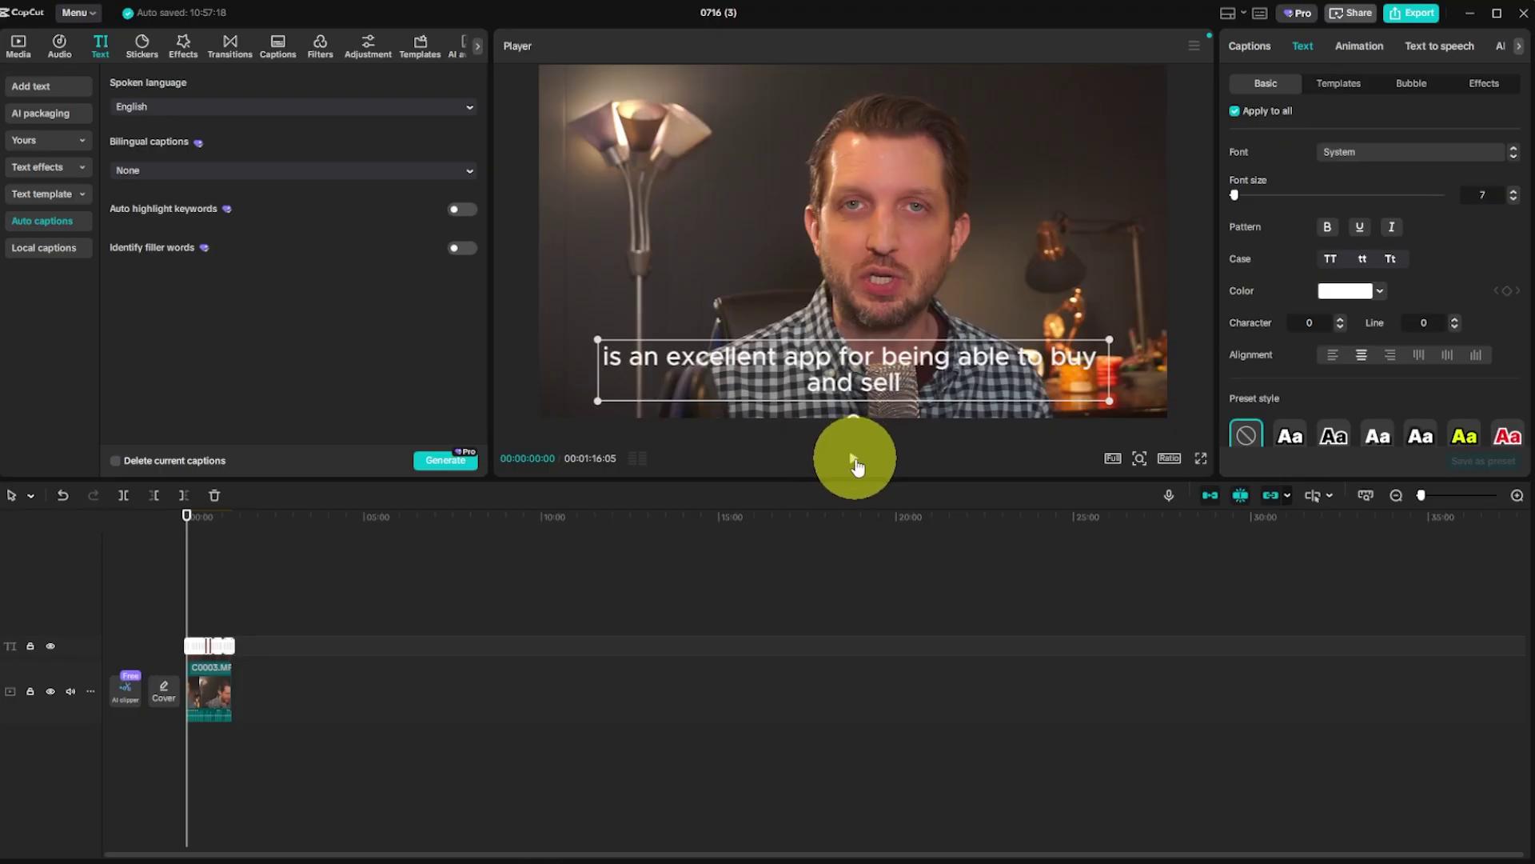
click(854, 458)
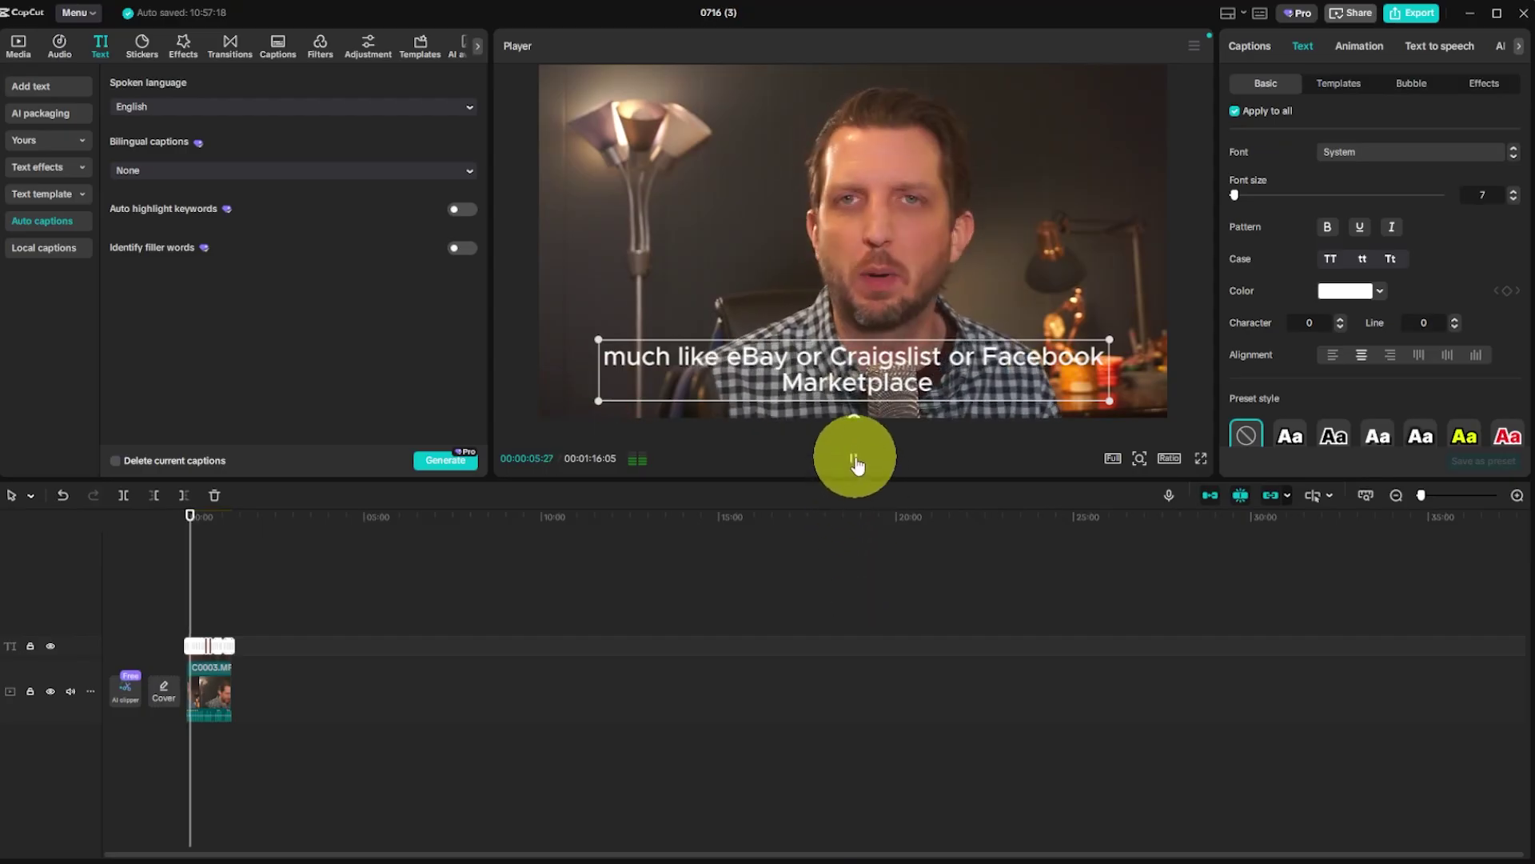
click(854, 460)
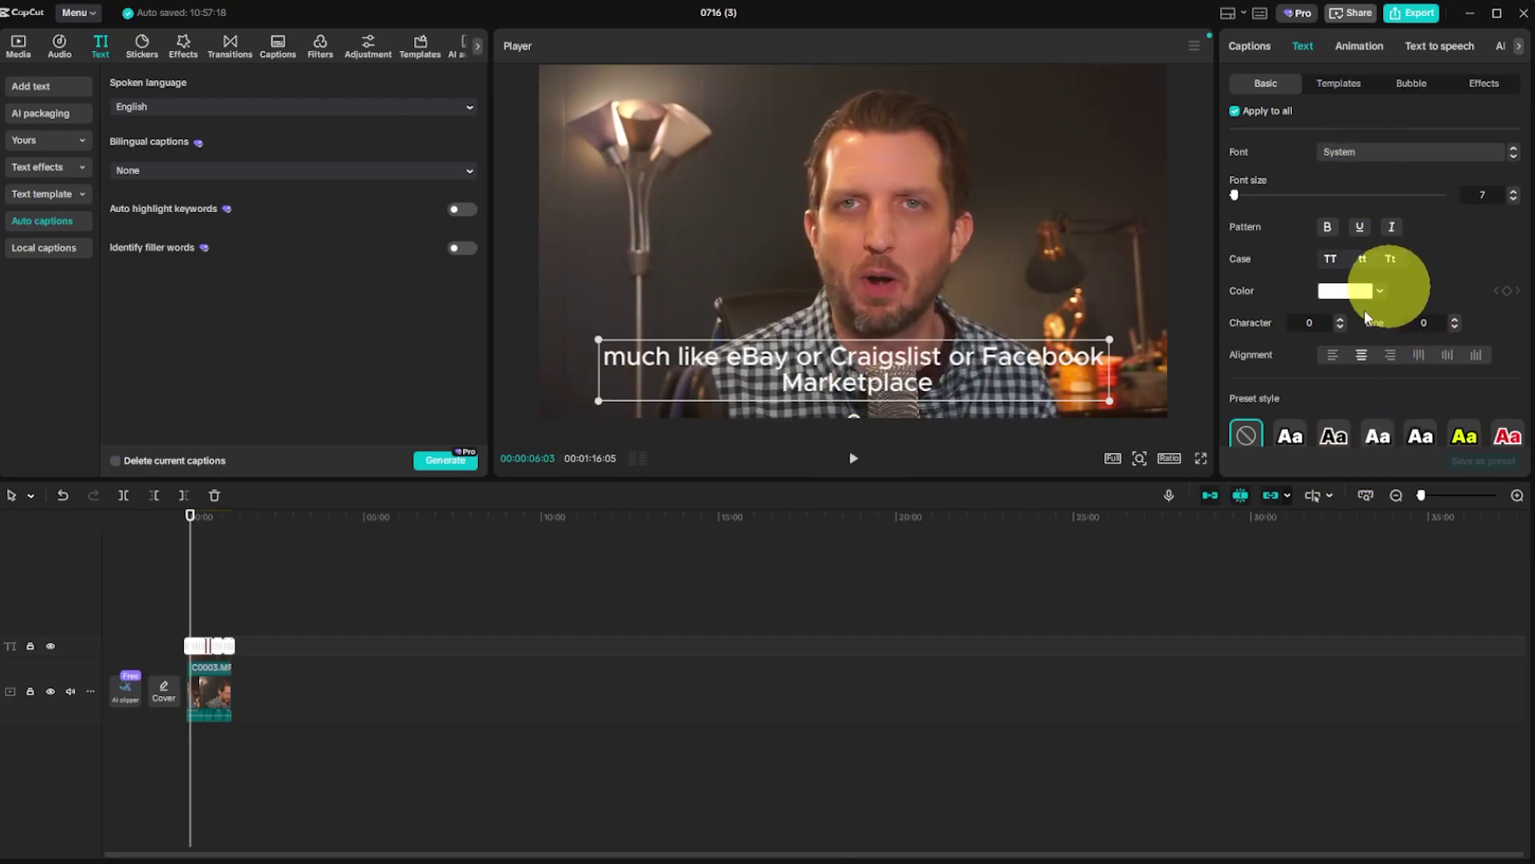
Try the first outlined preset style on the captions, apply the yellow preset style to all of them, and play a short stretch.
click(1290, 437)
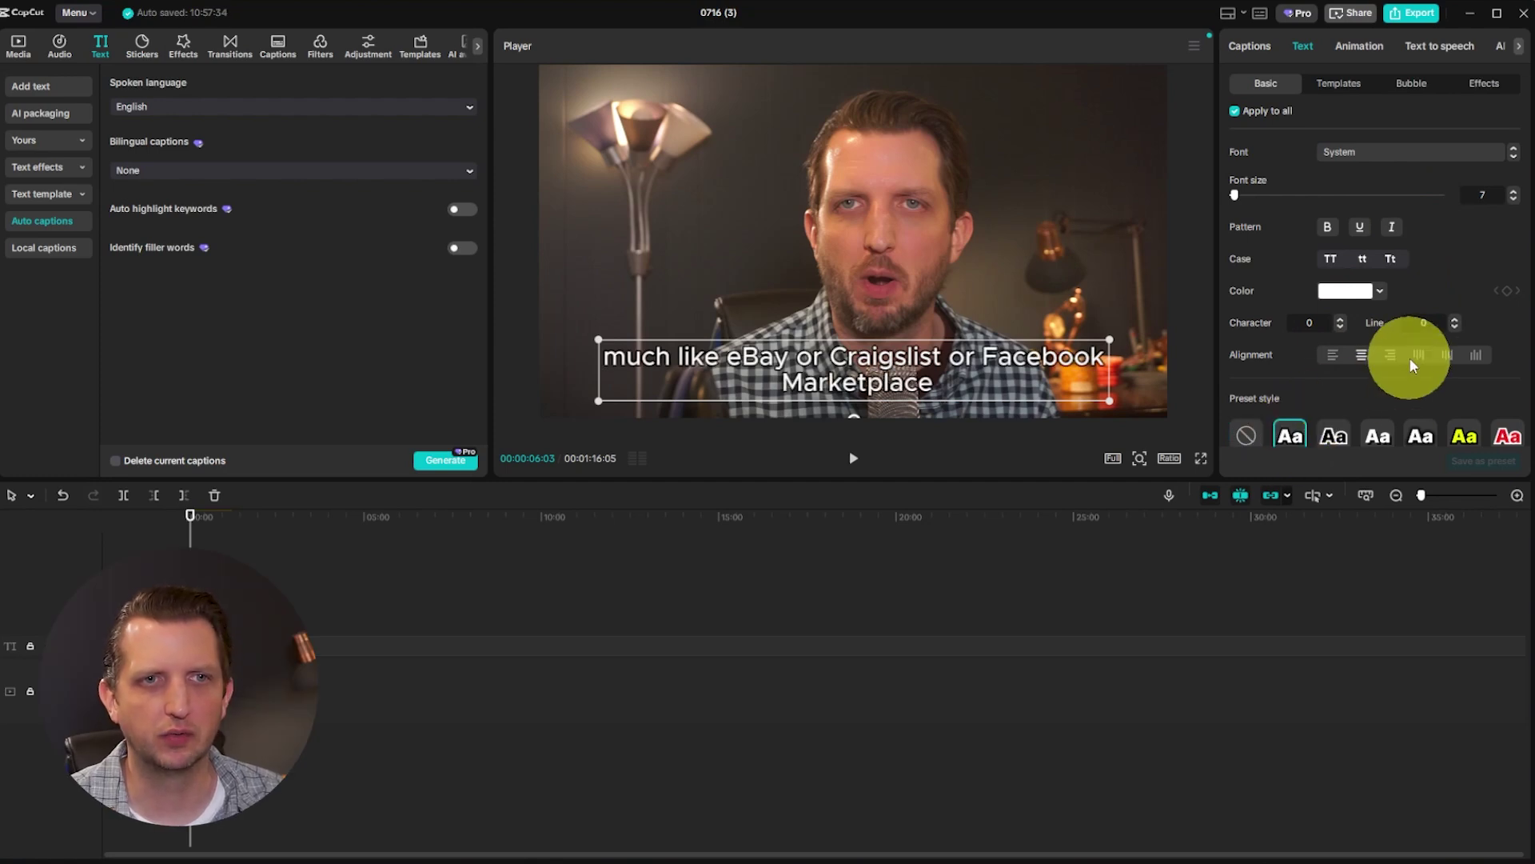
click(1464, 436)
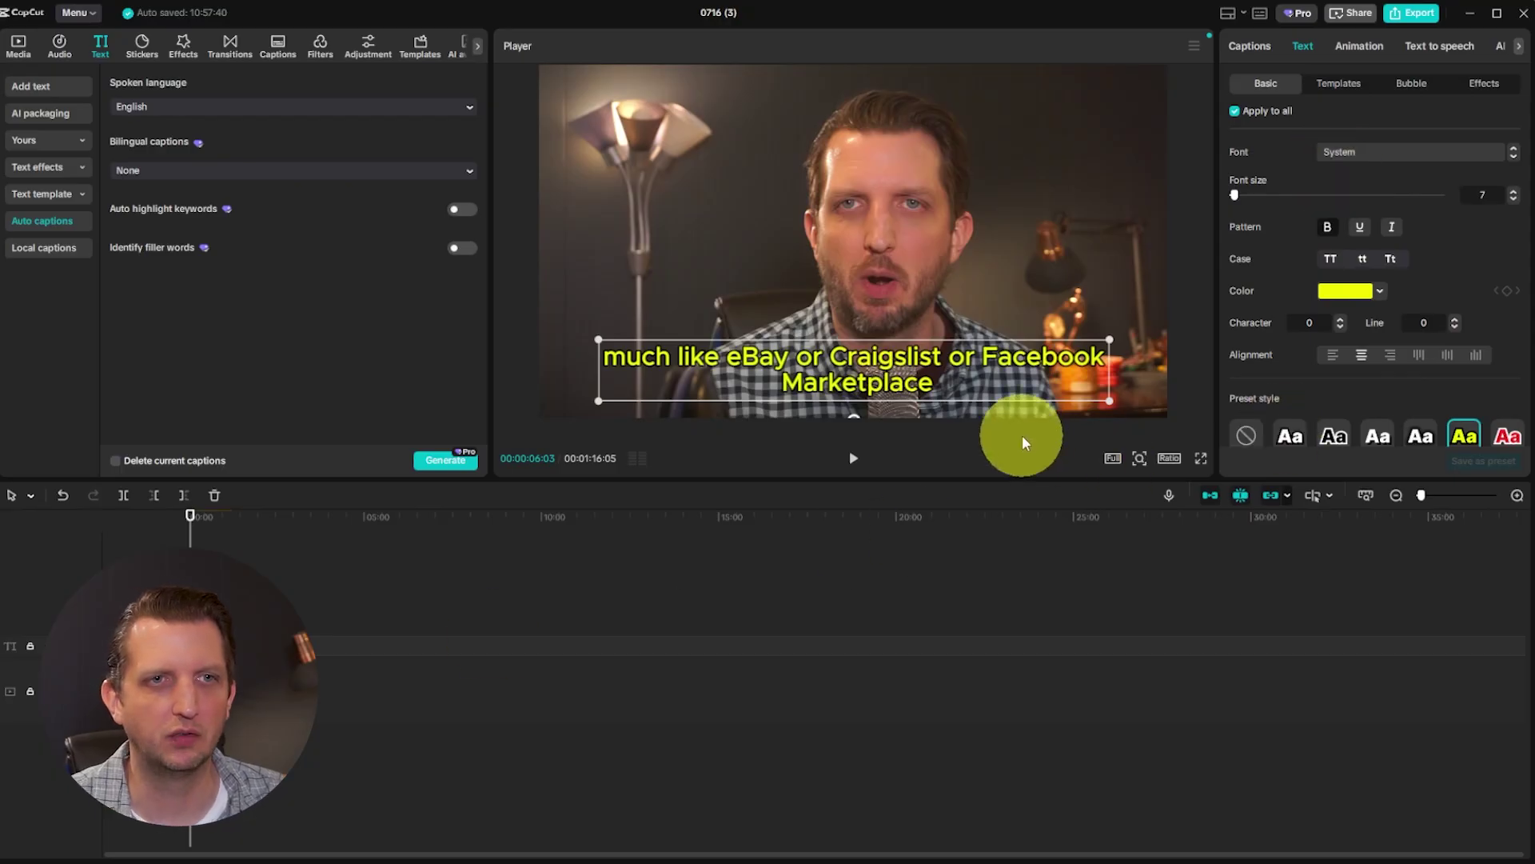
click(854, 461)
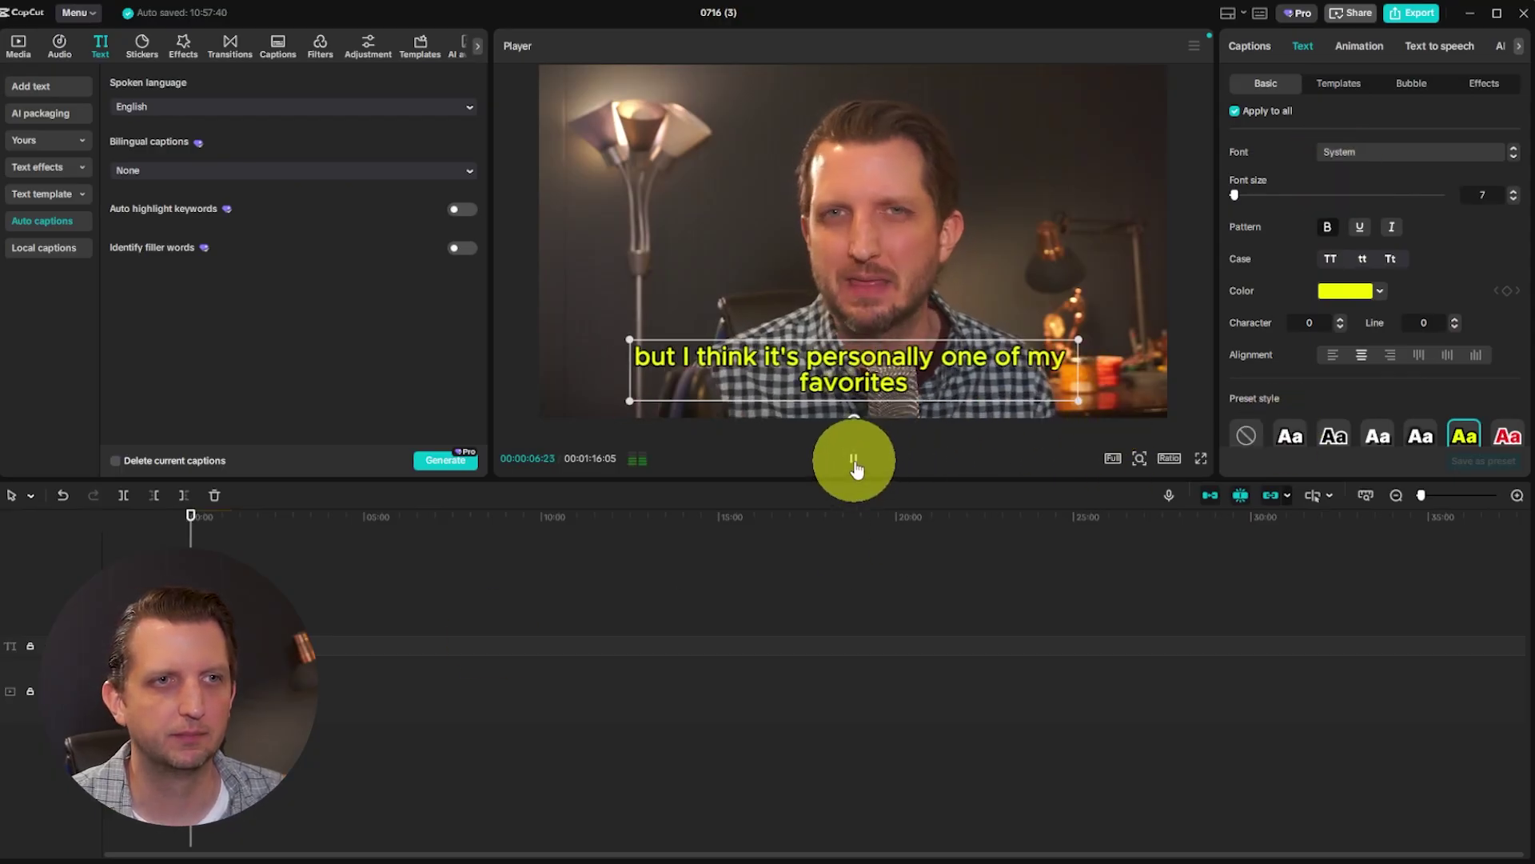
click(854, 462)
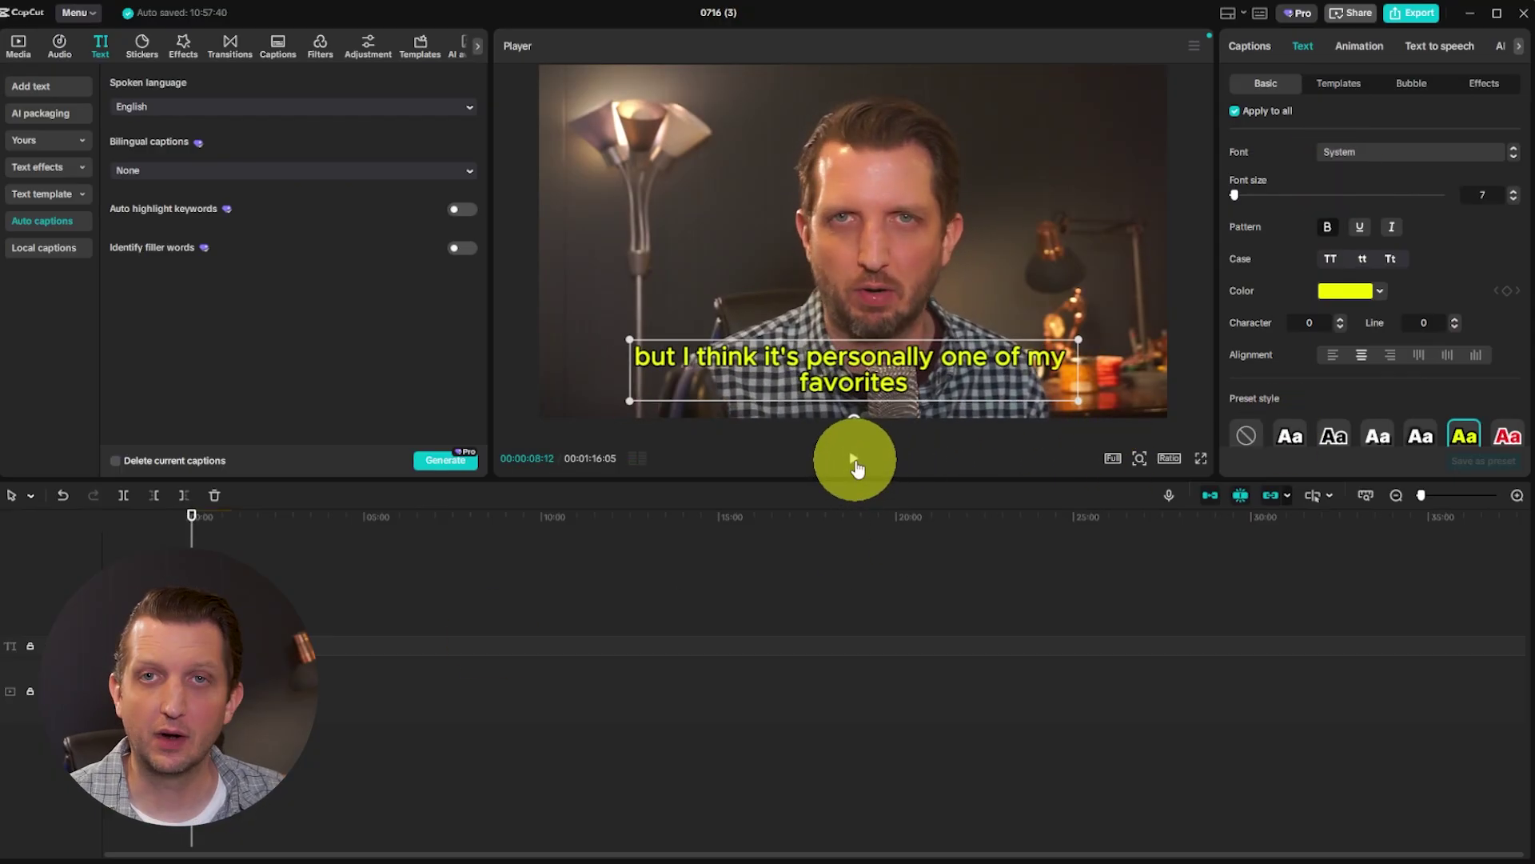